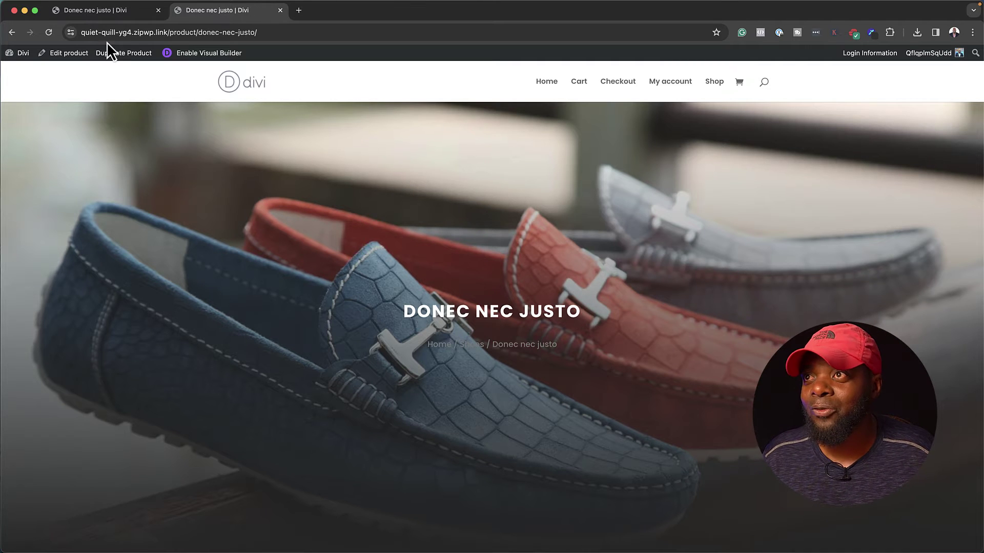
# Compare the default and custom-designed Donec nec justo product pages, examining the custom layout from its hero banner to the related products
pyautogui.click(125, 12)
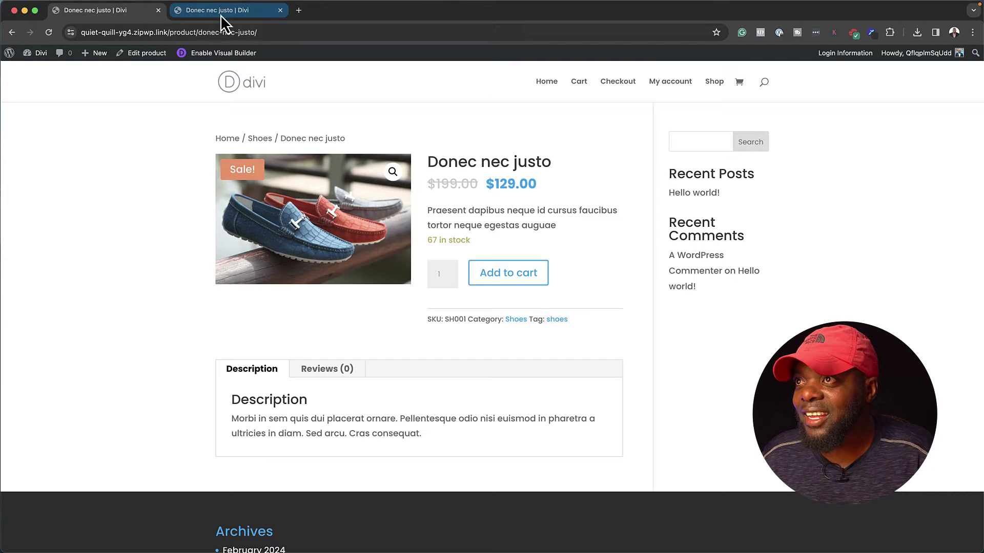
pyautogui.click(220, 15)
pyautogui.scroll(-3, 174, 265)
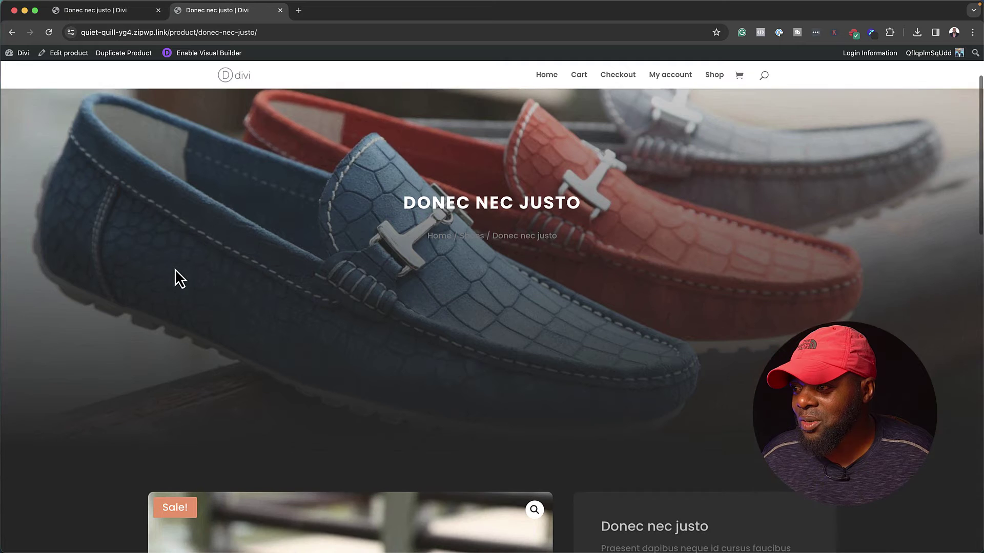
pyautogui.scroll(-5, 175, 270)
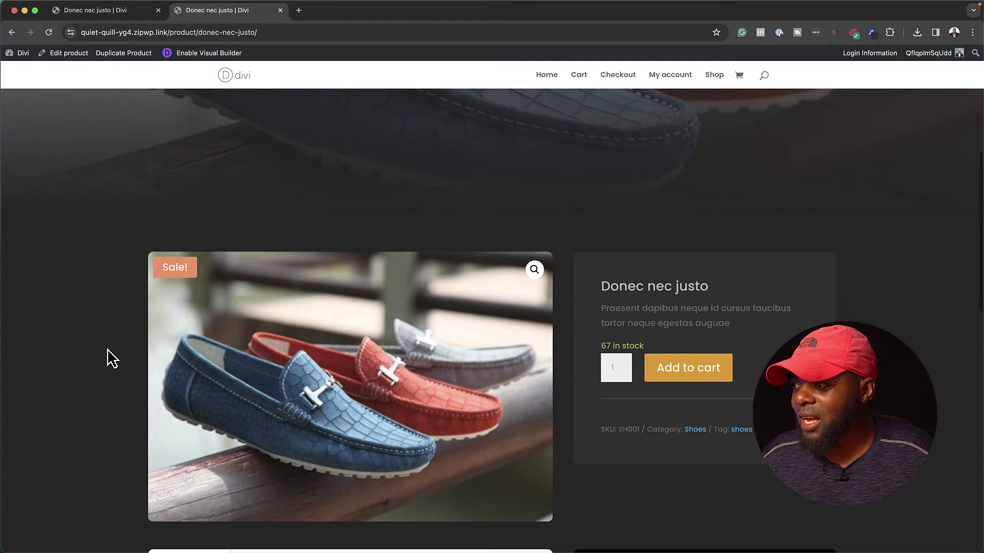
pyautogui.scroll(-1, 106, 349)
pyautogui.scroll(-2, 107, 348)
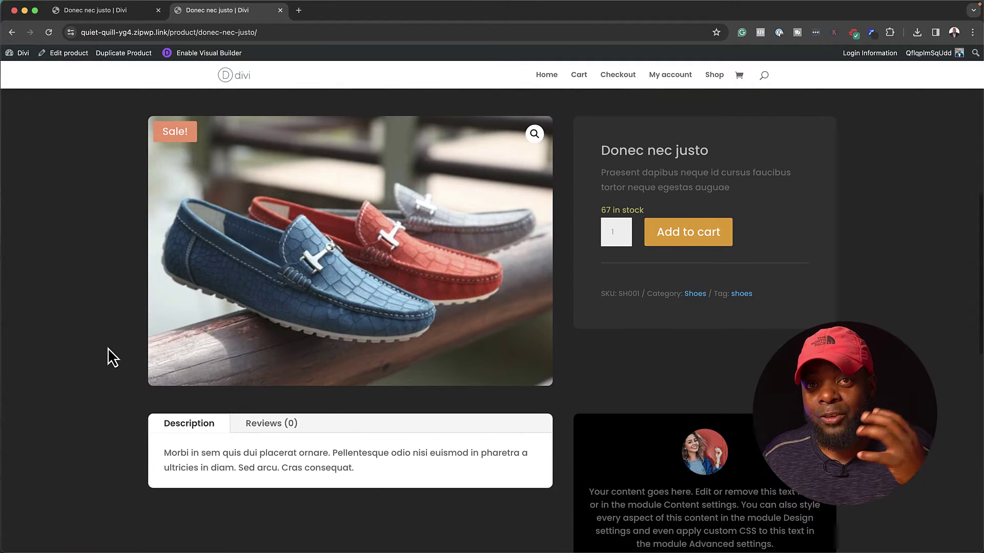
pyautogui.scroll(-1, 109, 347)
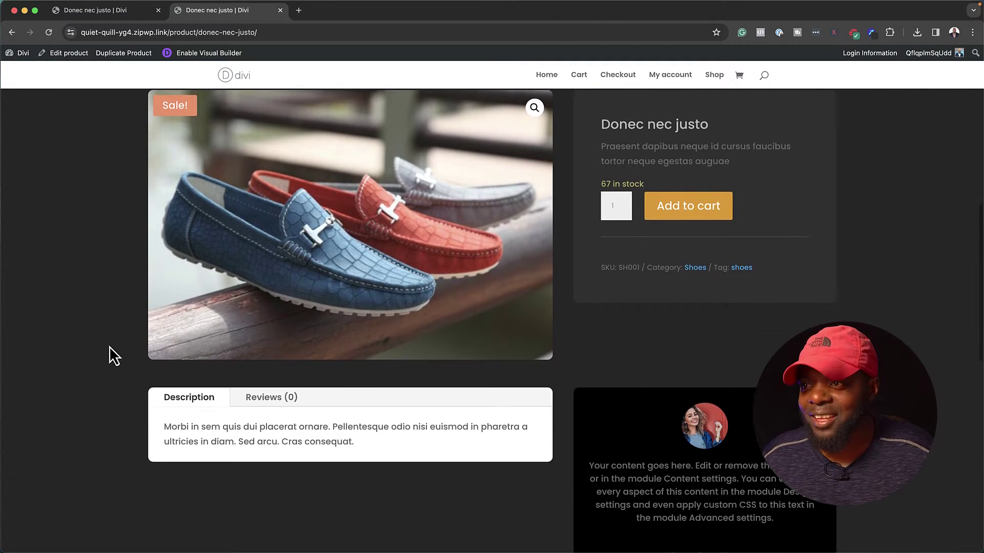
pyautogui.scroll(-2, 109, 344)
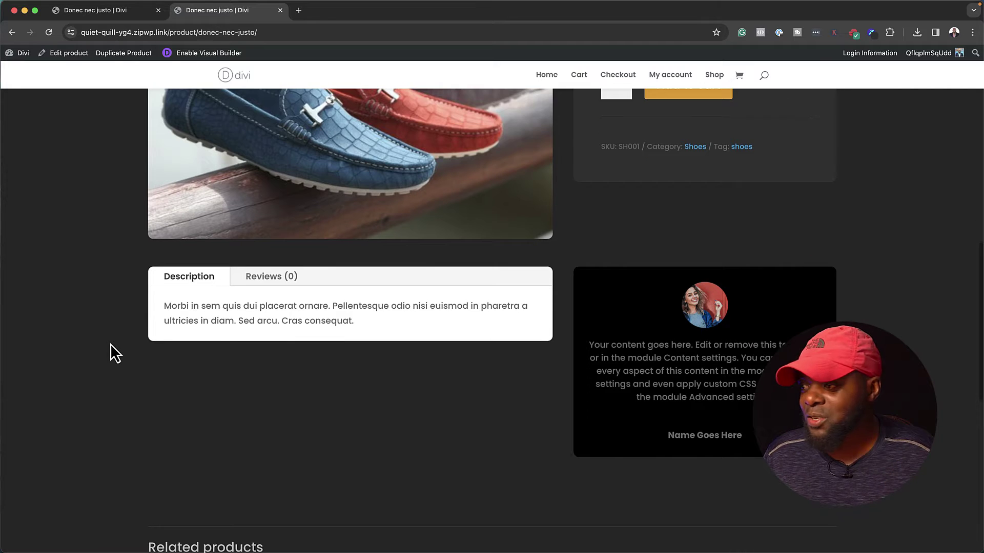
pyautogui.scroll(-2, 111, 343)
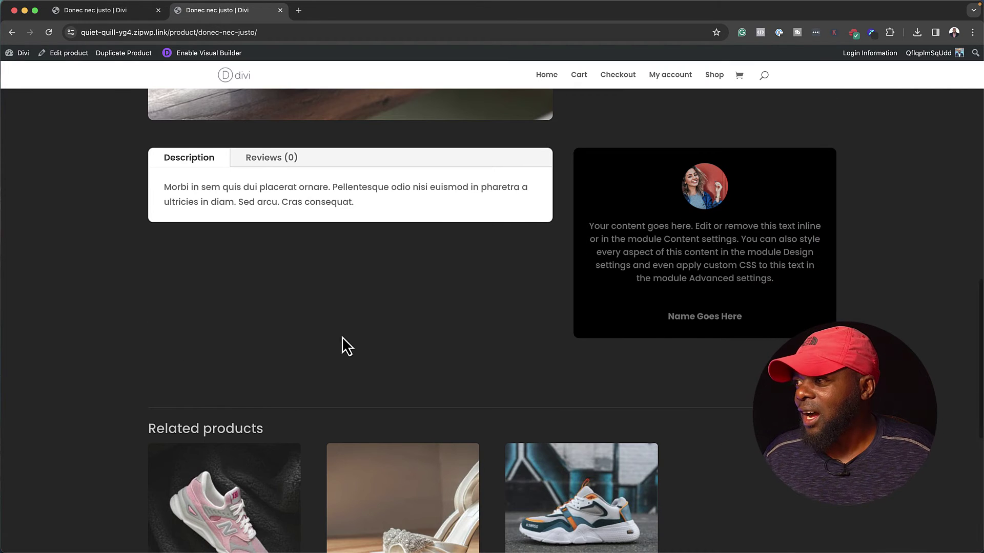
pyautogui.scroll(-2, 56, 379)
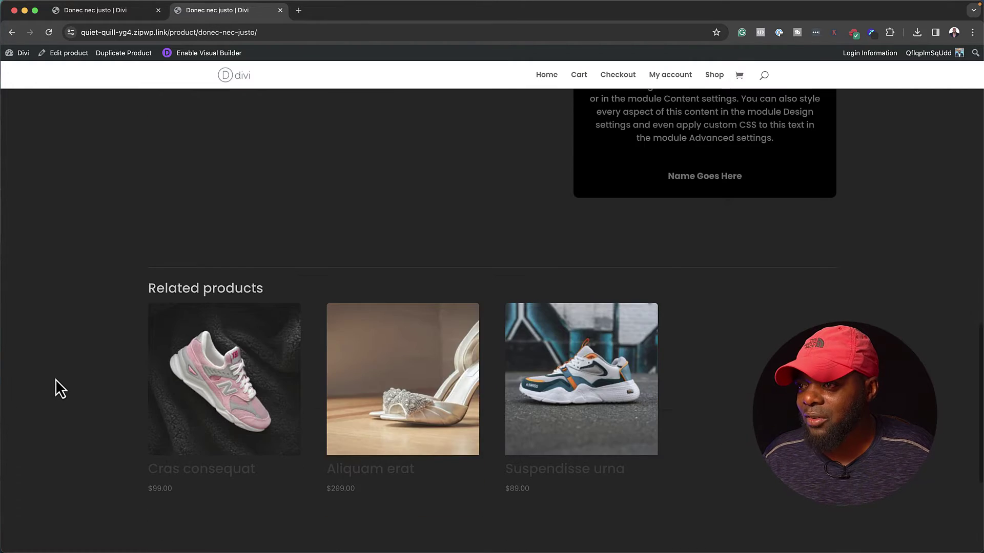
pyautogui.scroll(-1, 55, 379)
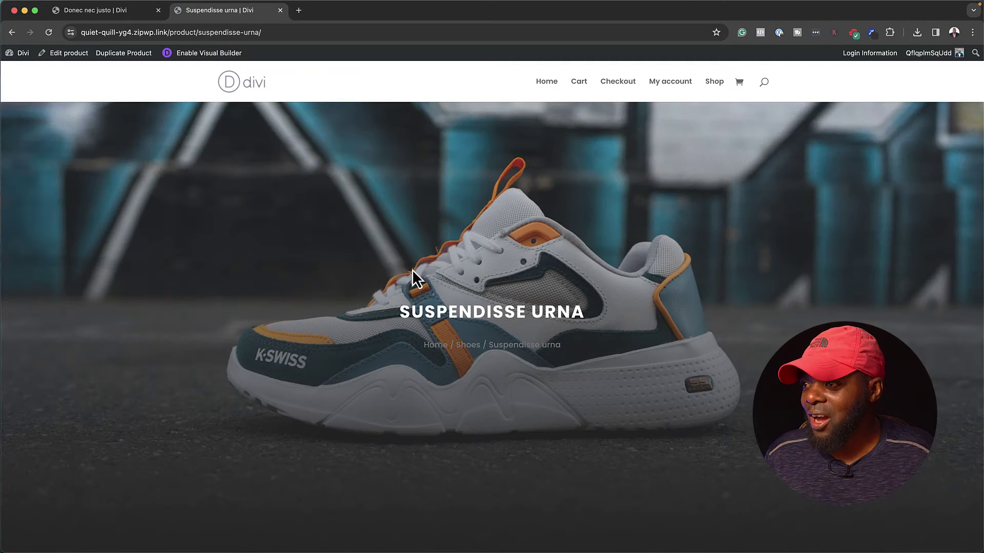
# Examine the same custom product layout on the Suspendisse urna page, from its hero banner to the footer
pyautogui.scroll(-5, 492, 307)
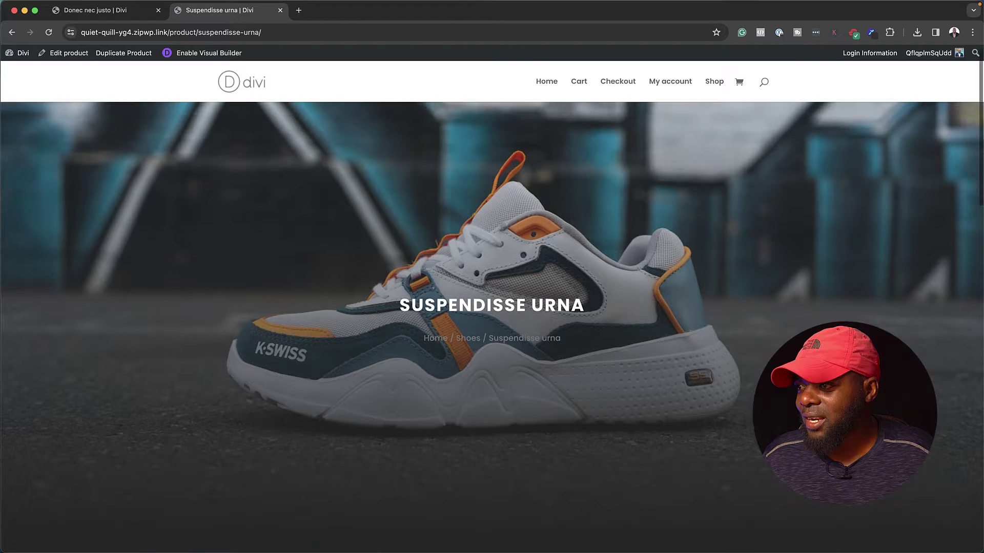
pyautogui.scroll(-7, 492, 320)
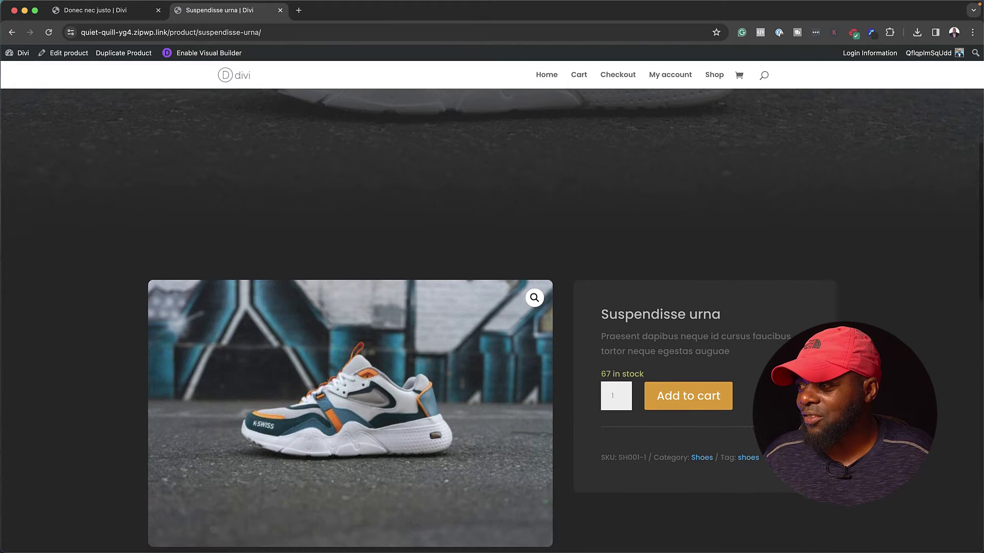
pyautogui.scroll(-10, 492, 320)
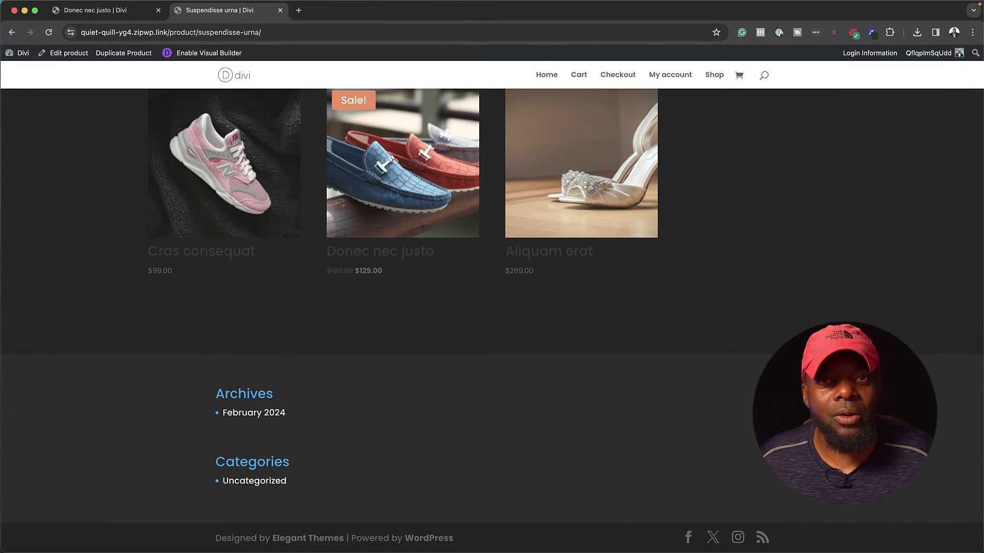
pyautogui.scroll(15, 492, 320)
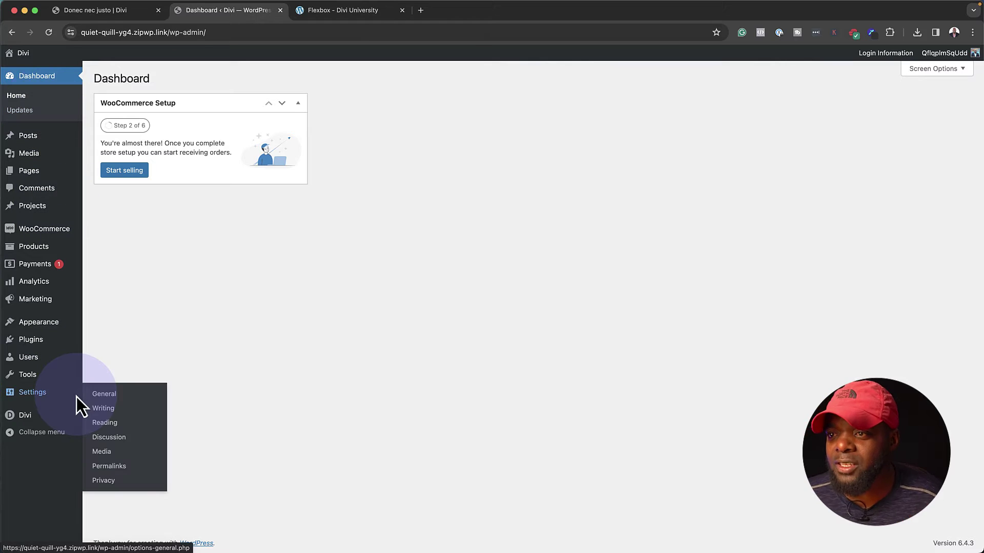
# Open the Divi Theme Builder and delete the existing All Products template
pyautogui.moveTo(19, 420)
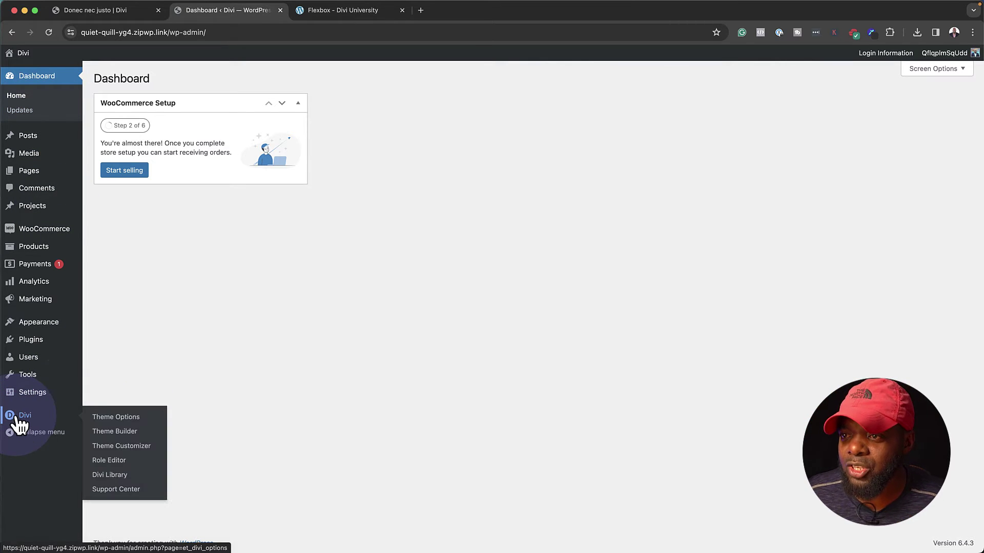
pyautogui.click(132, 432)
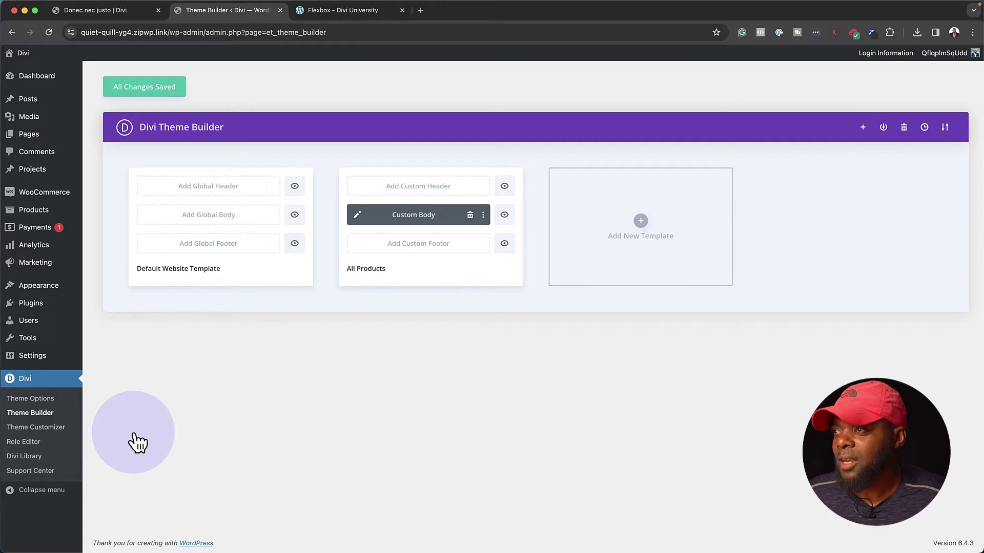
pyautogui.moveTo(401, 168)
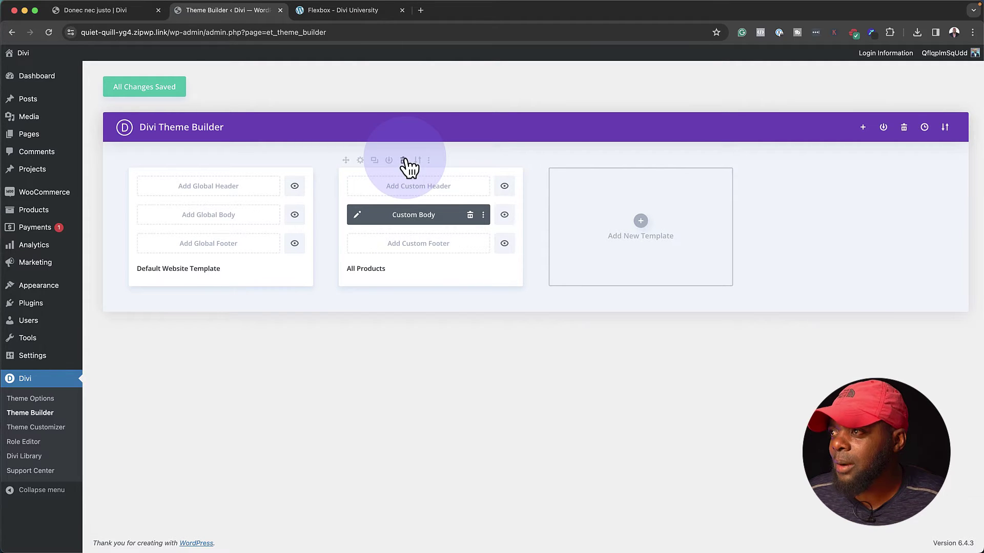
pyautogui.click(404, 160)
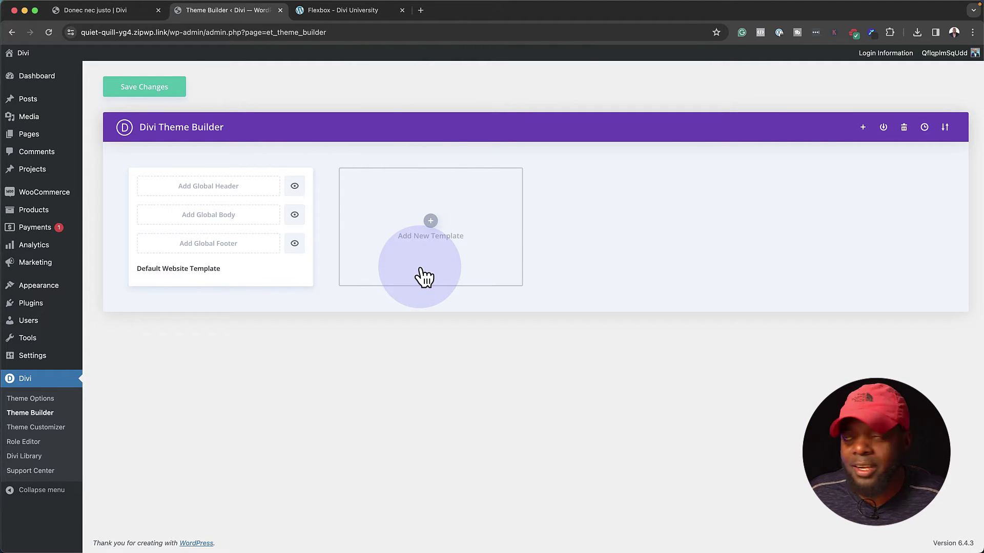
# Build a new theme template and assign it to All Products
pyautogui.click(432, 225)
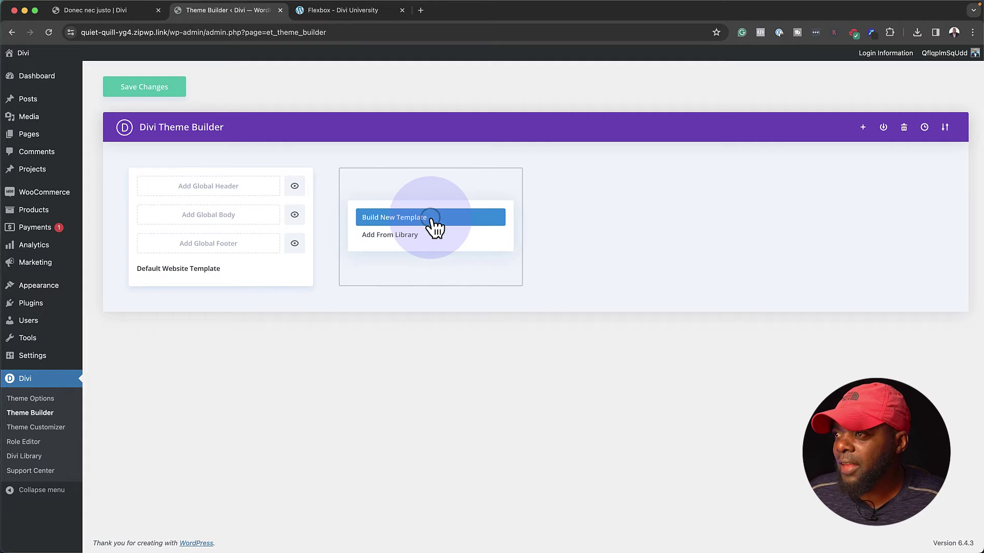
pyautogui.click(429, 217)
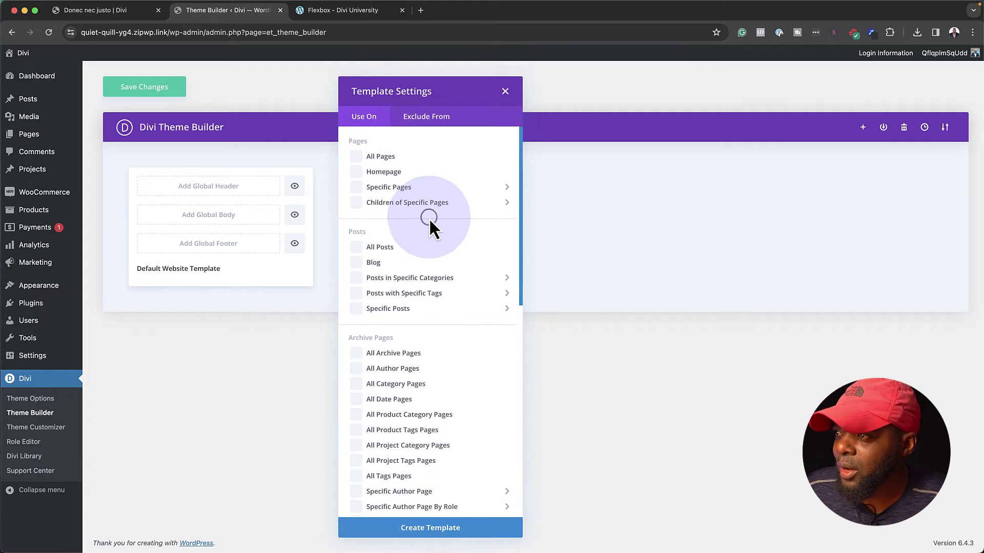
pyautogui.scroll(-10, 442, 402)
pyautogui.scroll(-2, 445, 409)
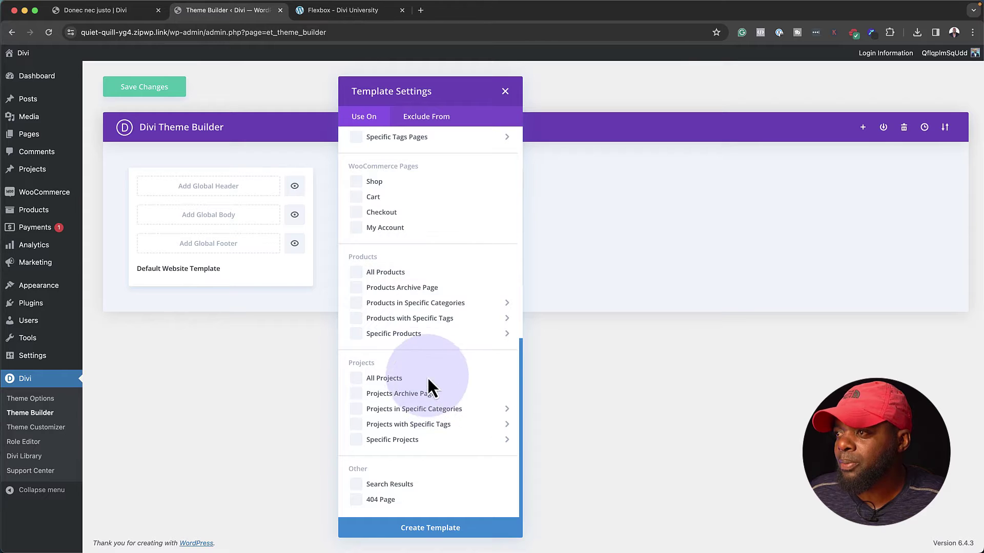
pyautogui.click(356, 271)
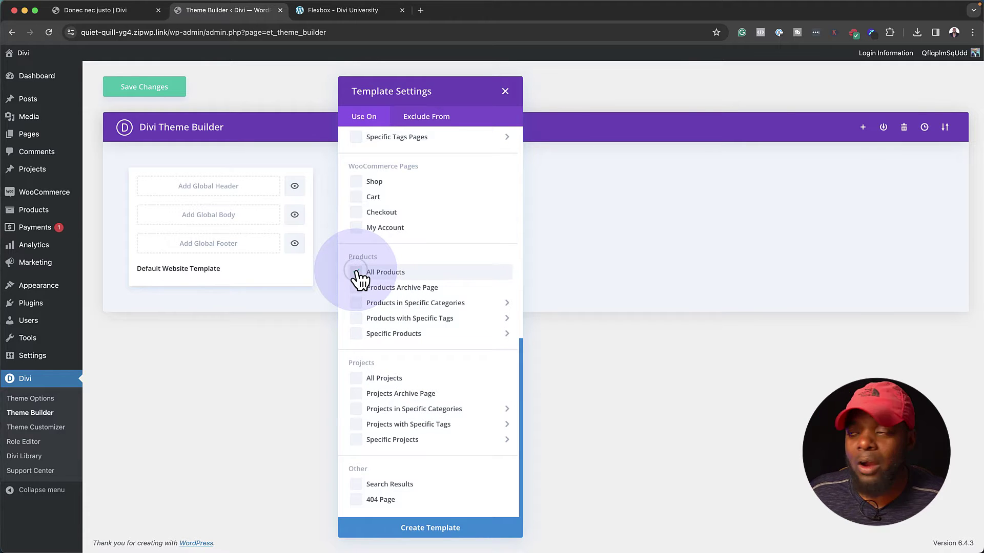
pyautogui.click(431, 528)
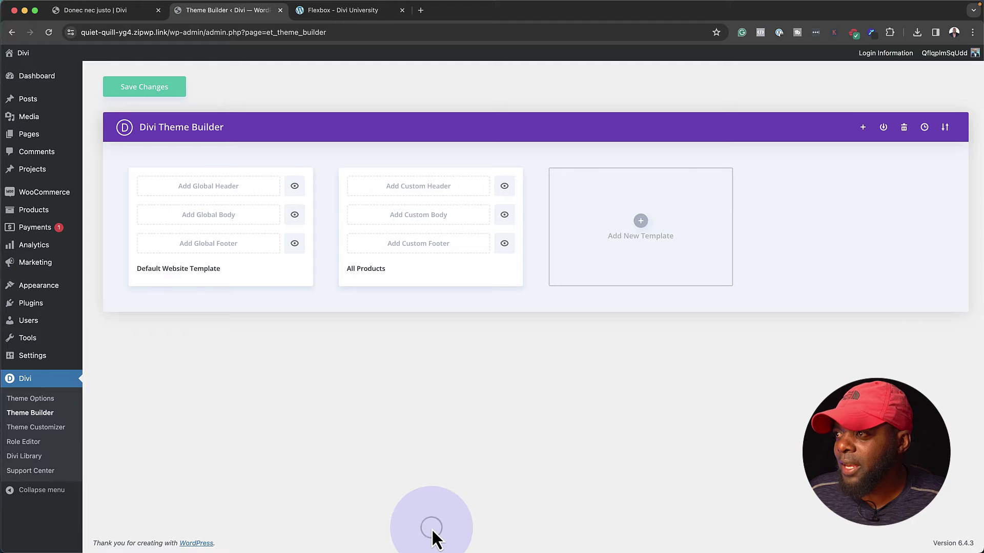
# Start a custom body for the All Products template and insert a Text module into its empty row
pyautogui.click(444, 224)
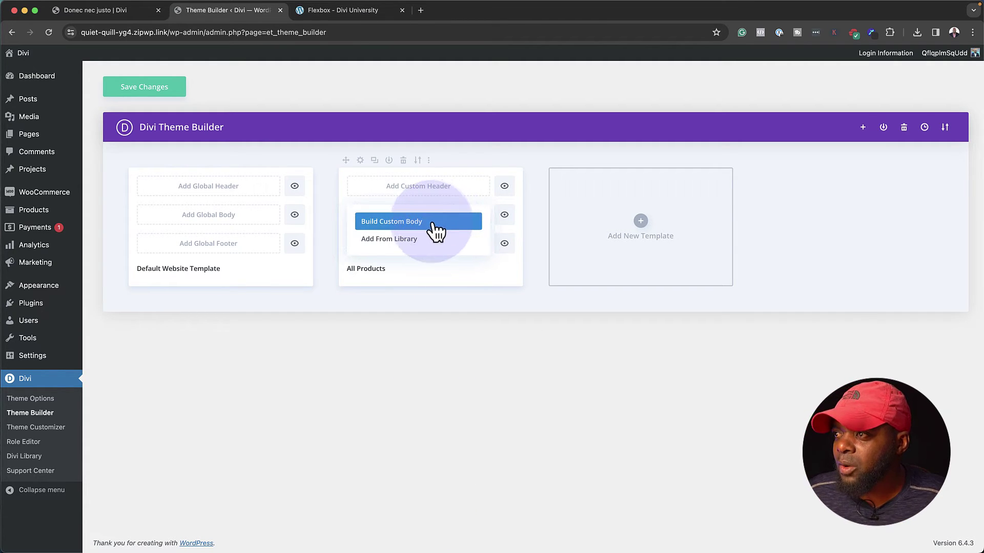
pyautogui.click(432, 224)
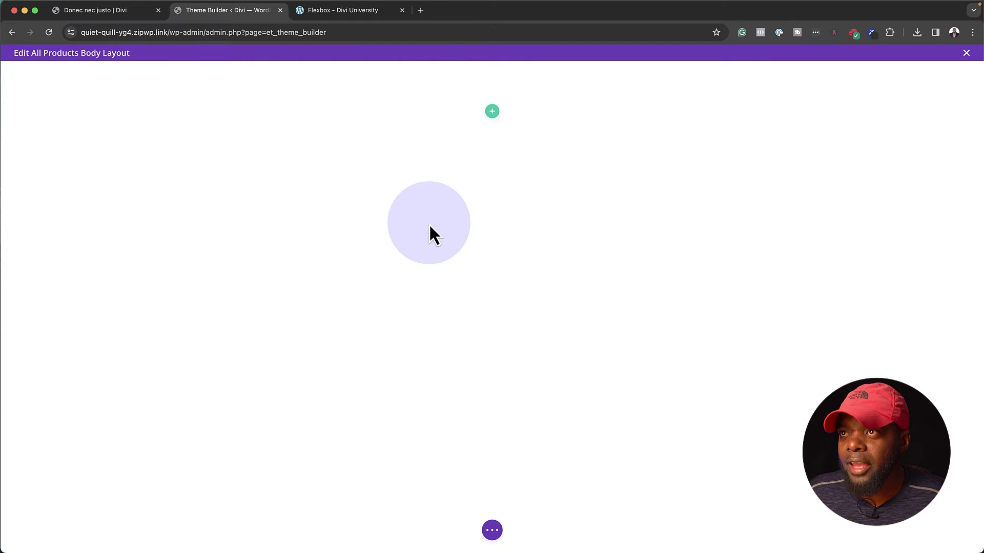
pyautogui.click(494, 114)
pyautogui.click(441, 192)
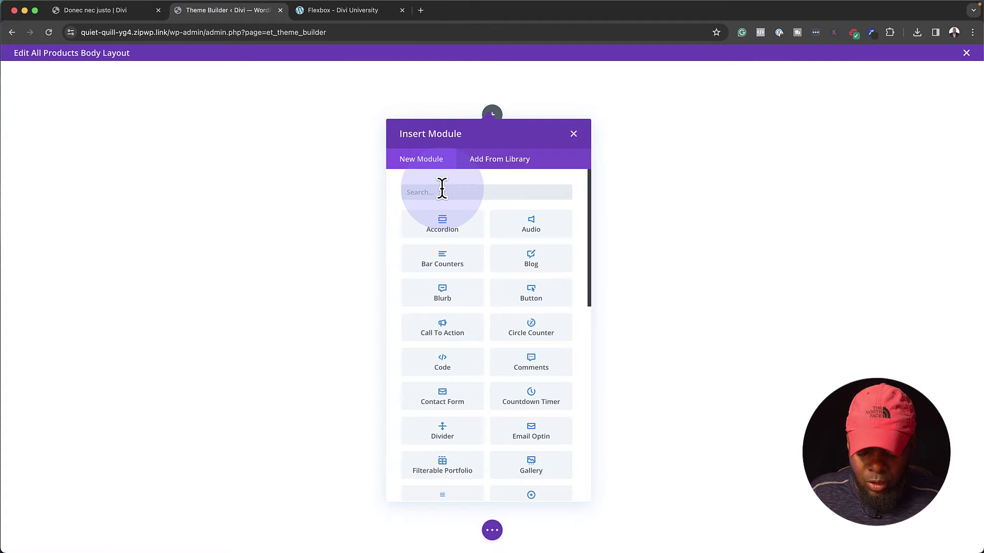
pyautogui.write('text')
pyautogui.click(448, 224)
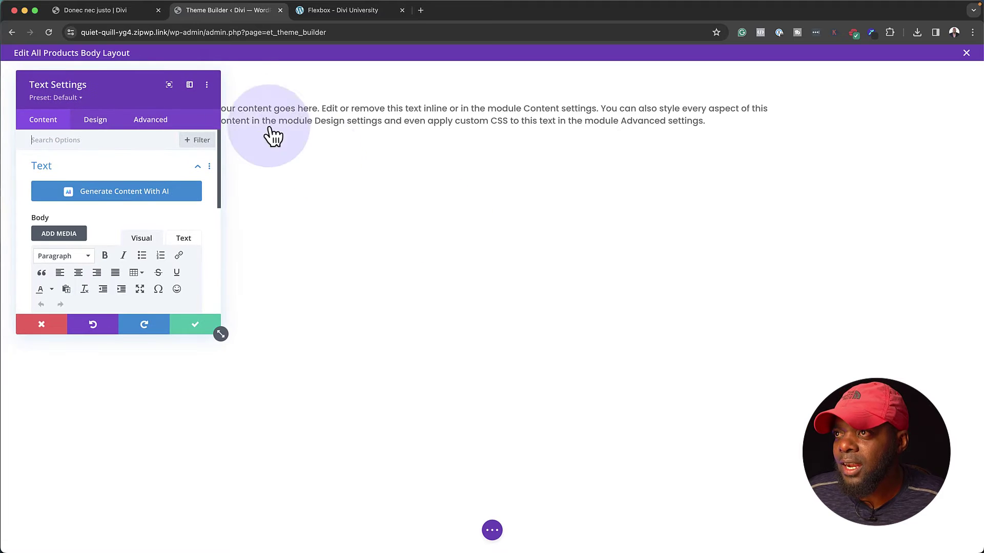
# Dock the Text module's settings beside the page and replace the placeholder body text with the dynamic Post/Archive Title
pyautogui.click(190, 85)
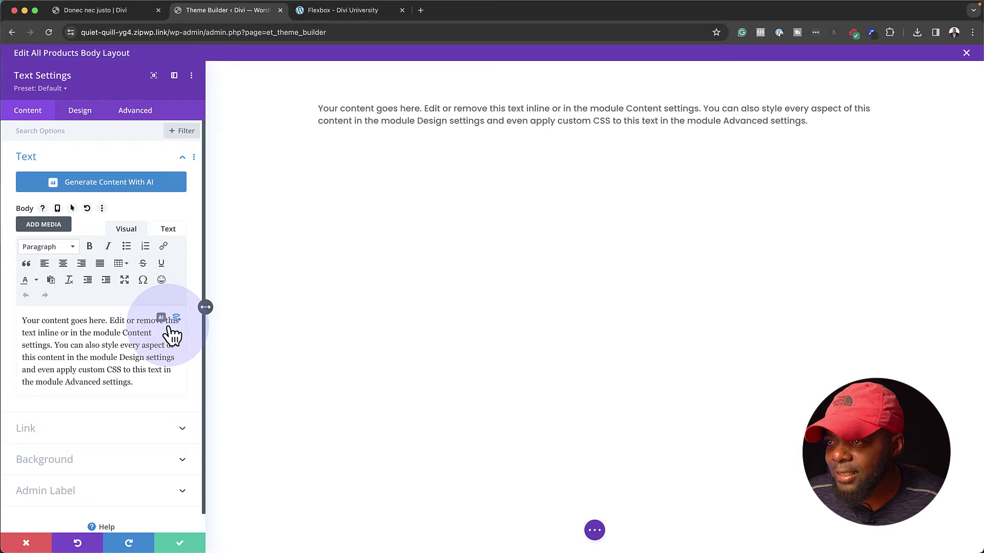
pyautogui.moveTo(143, 383); pyautogui.dragTo(8, 315)
pyautogui.press('BackSpace')
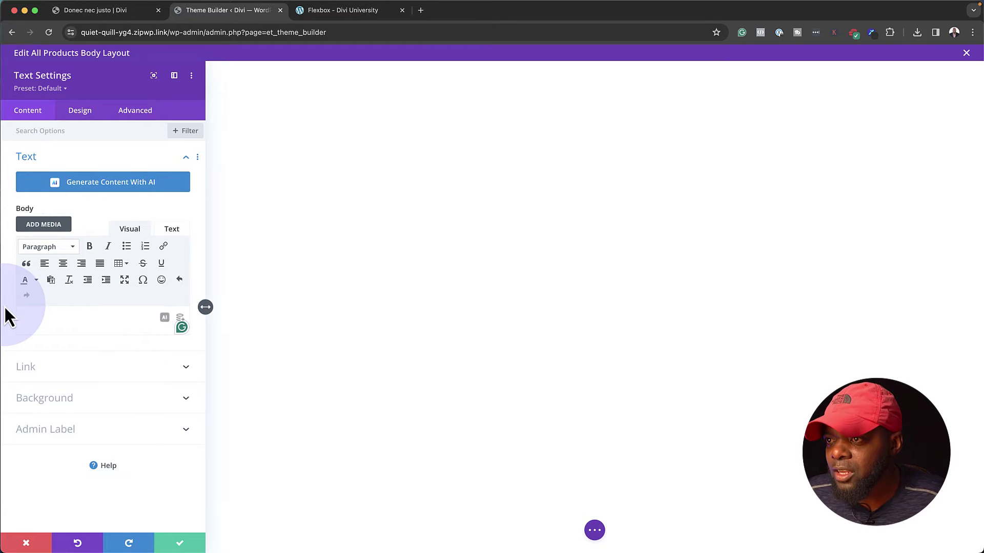
pyautogui.click(61, 309)
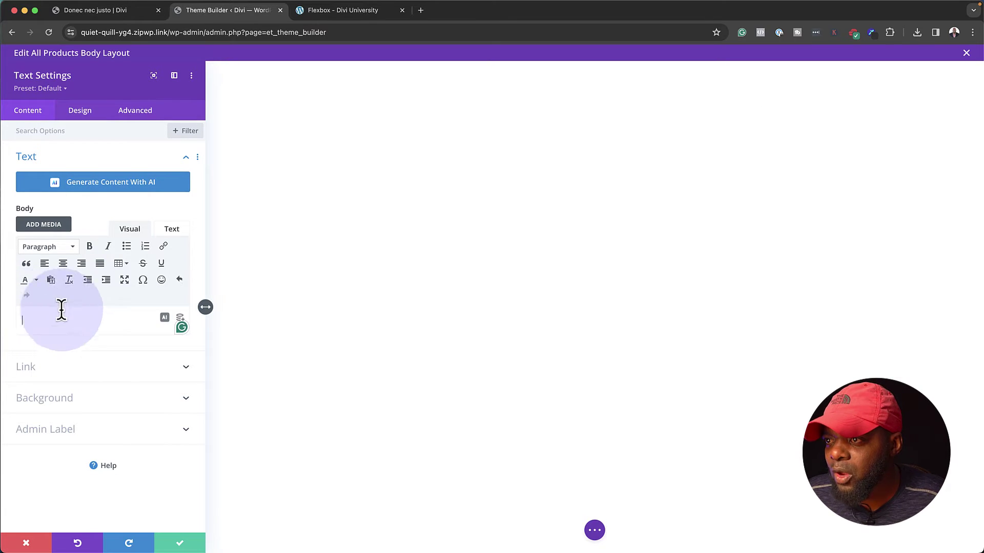
pyautogui.click(190, 326)
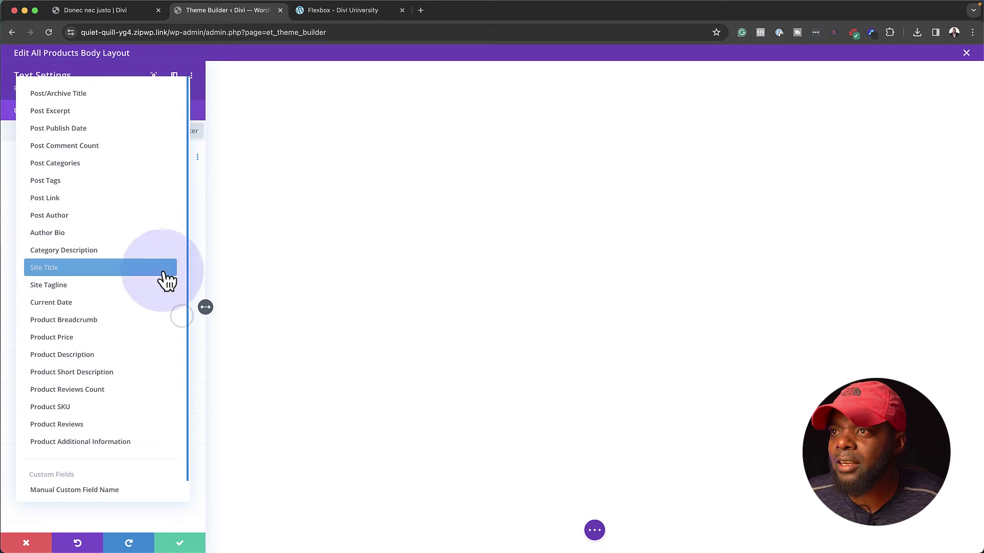
pyautogui.click(86, 94)
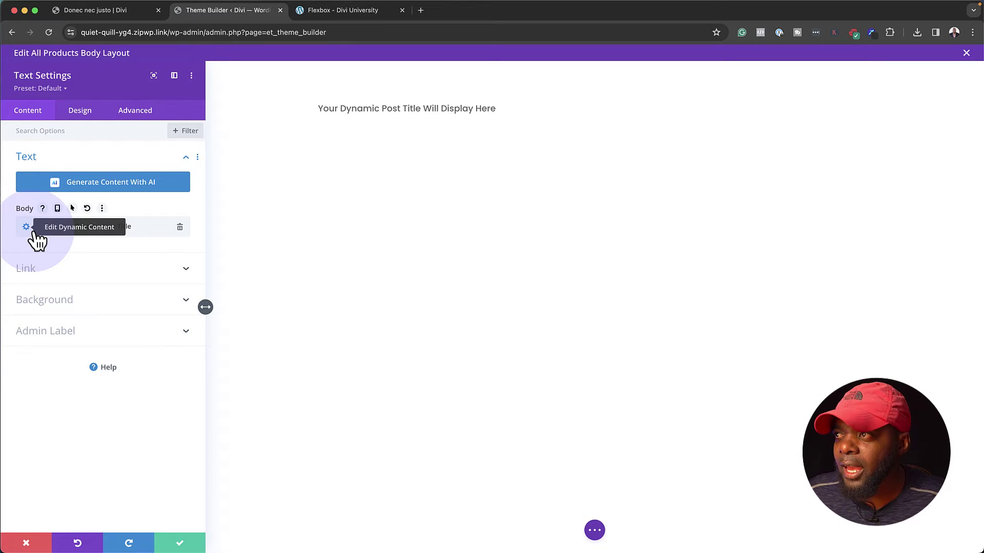
# Set the dynamic title's text alignment to center in the module's design settings
pyautogui.click(80, 110)
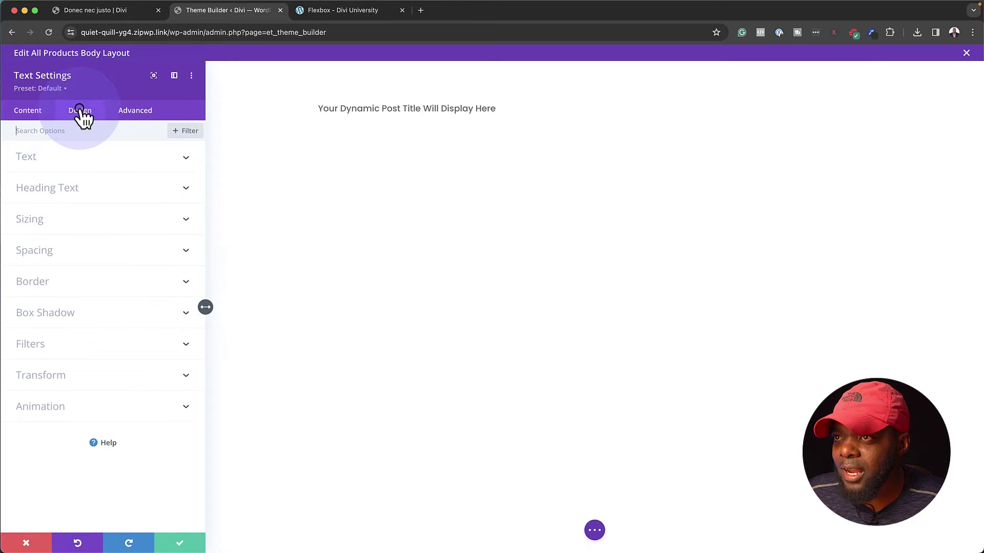
pyautogui.click(36, 156)
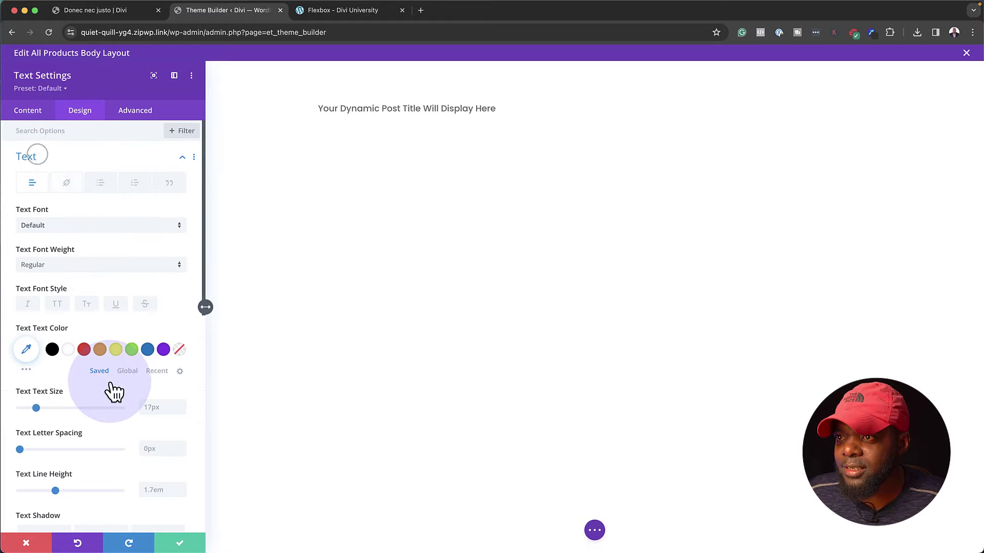
pyautogui.scroll(-5, 112, 392)
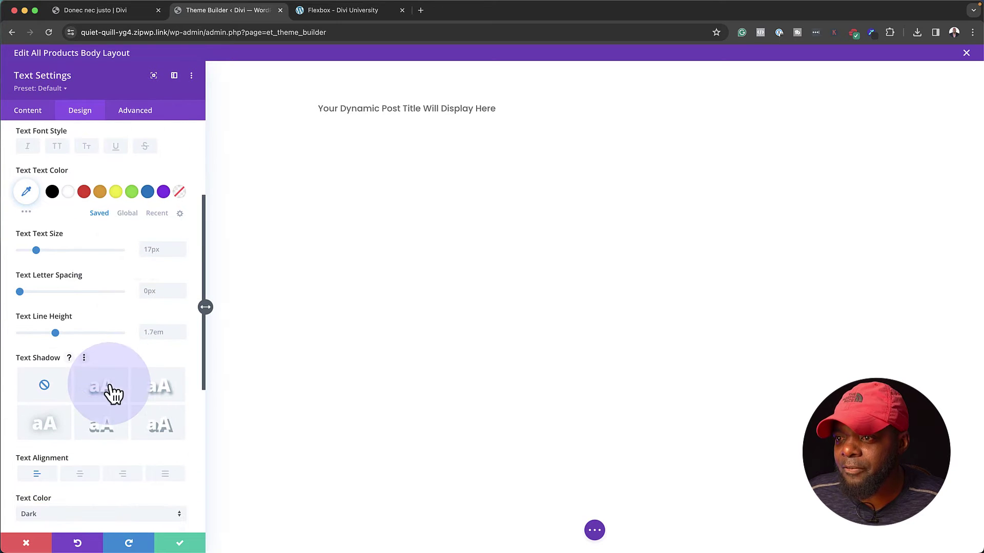
pyautogui.click(83, 480)
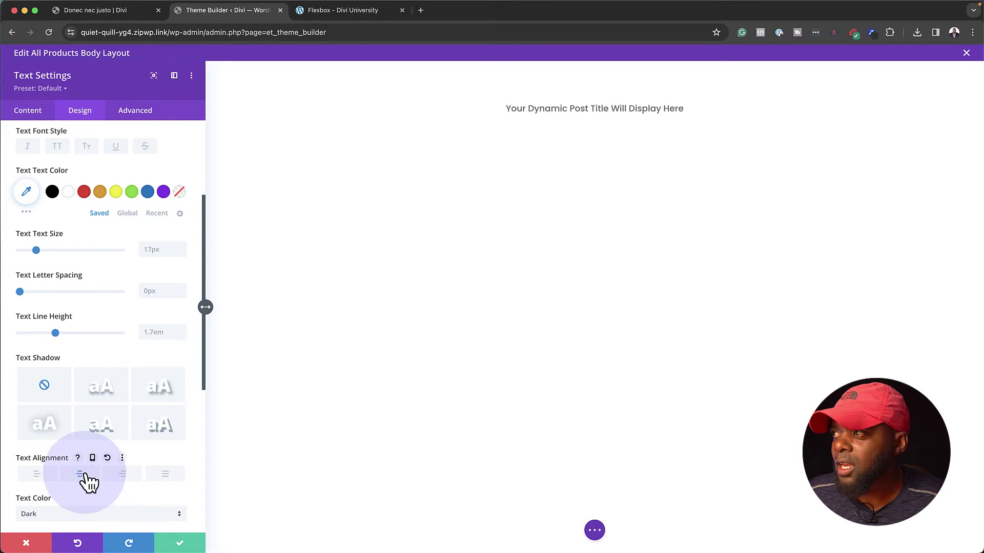
# Style the dynamic title in bold, uppercase text with a text size of 1.8em
pyautogui.scroll(5, 115, 382)
pyautogui.click(44, 237)
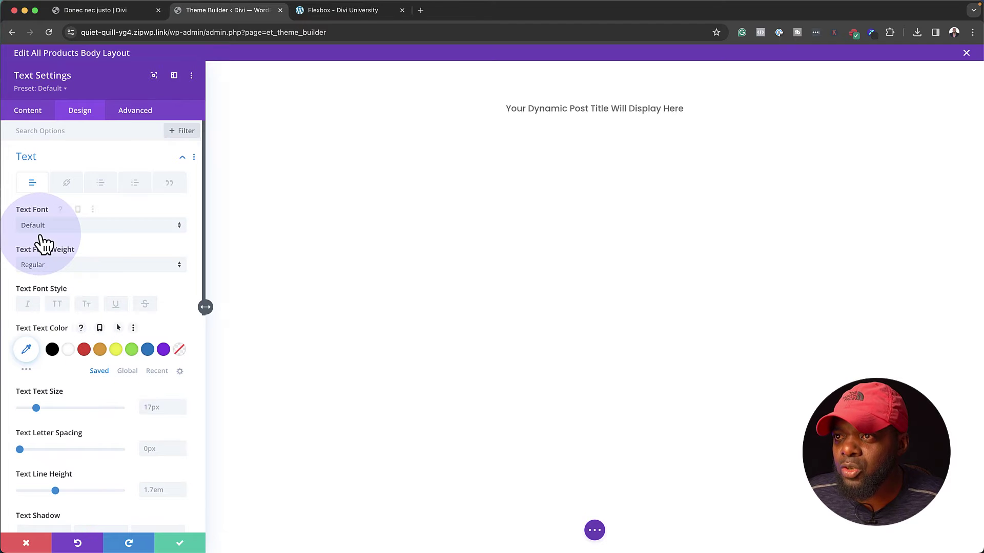
pyautogui.click(41, 264)
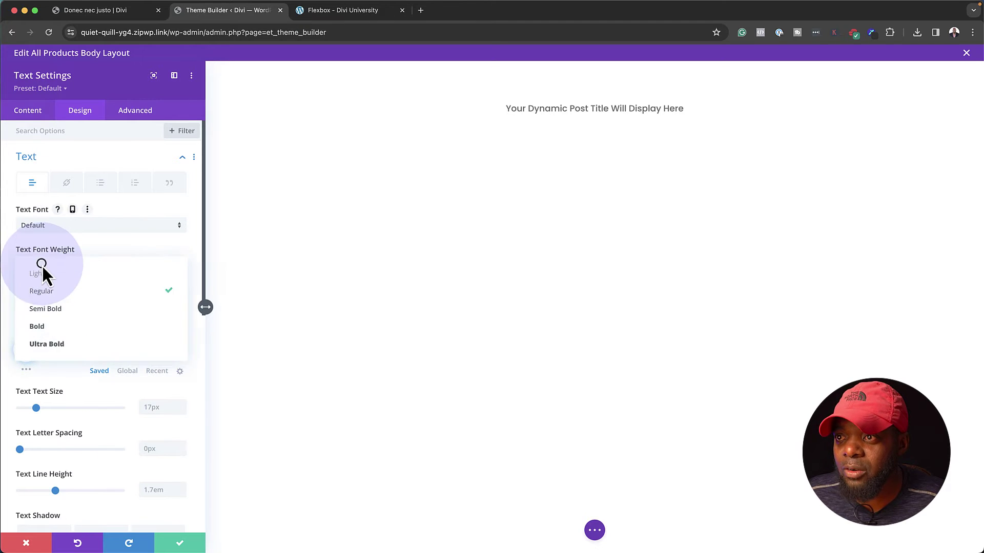
pyautogui.click(67, 328)
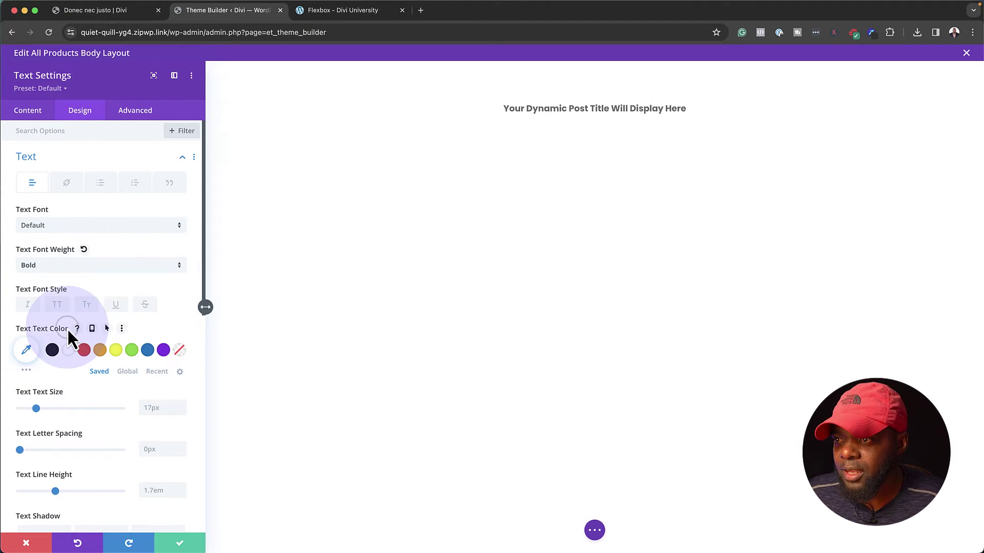
pyautogui.click(143, 408)
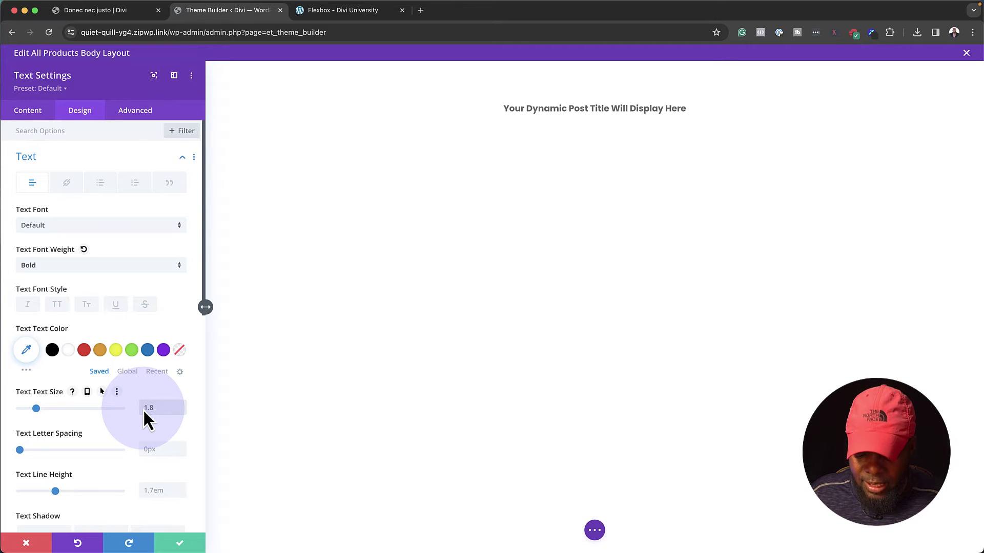
pyautogui.press('Return')
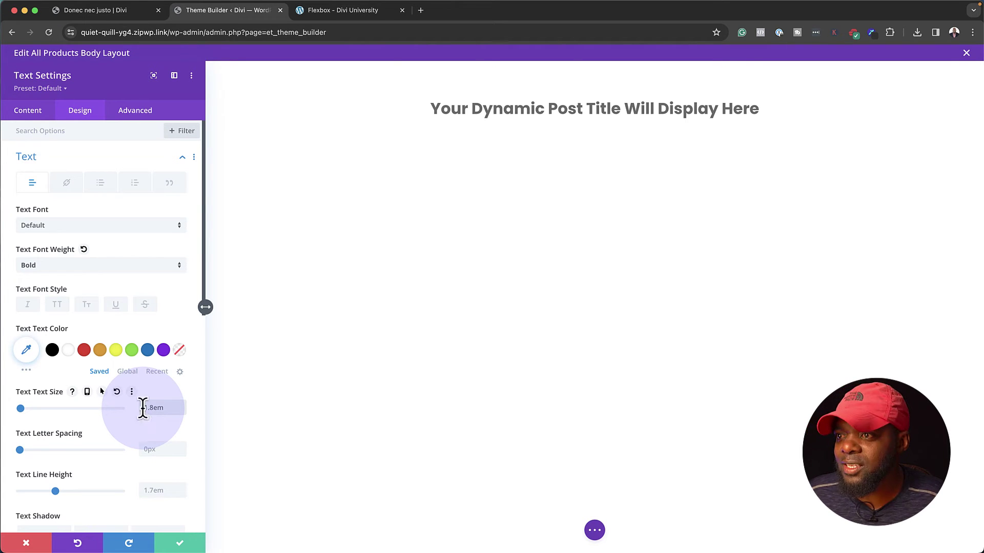
pyautogui.click(58, 306)
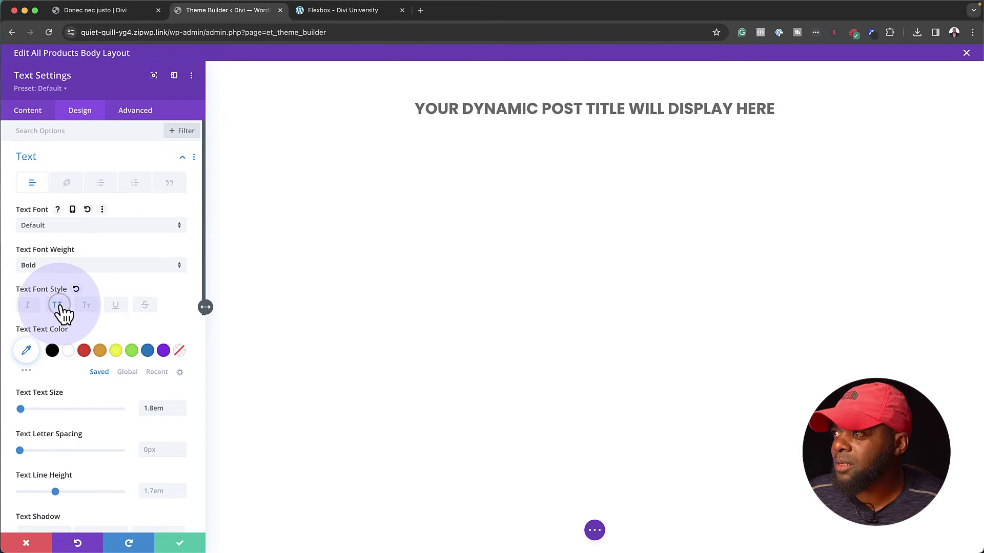
# Increase the title's text size to 2em and its letter spacing to 2px
pyautogui.click(183, 405)
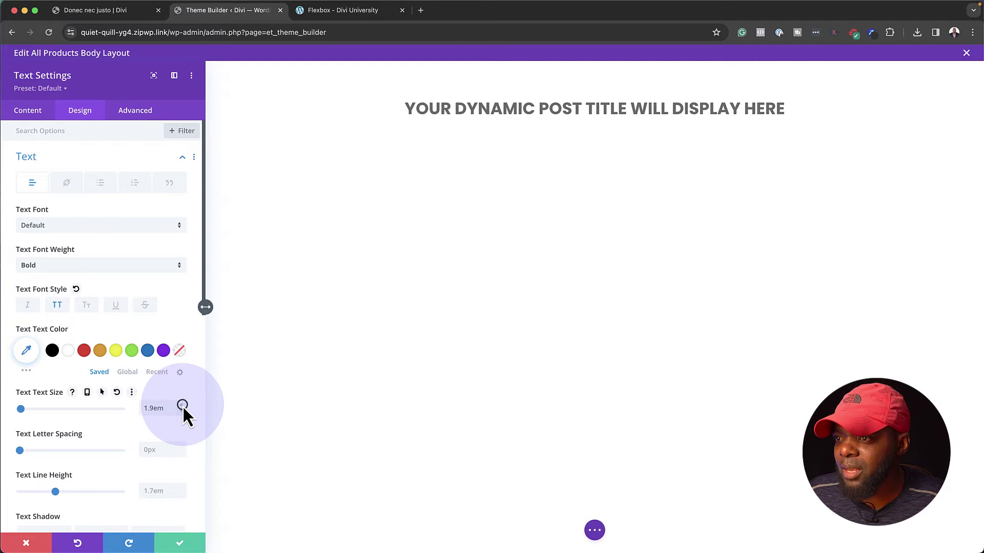
pyautogui.click(182, 405)
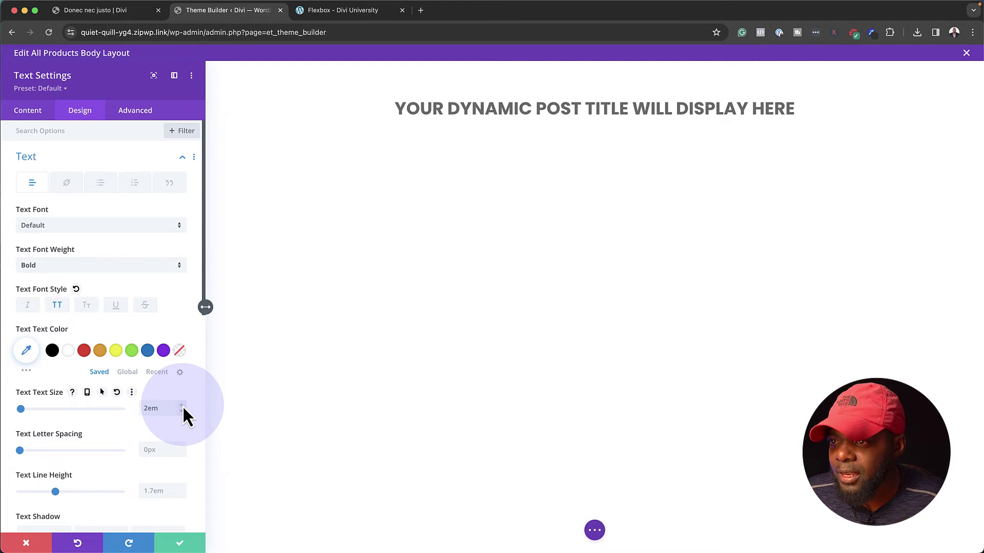
pyautogui.click(182, 447)
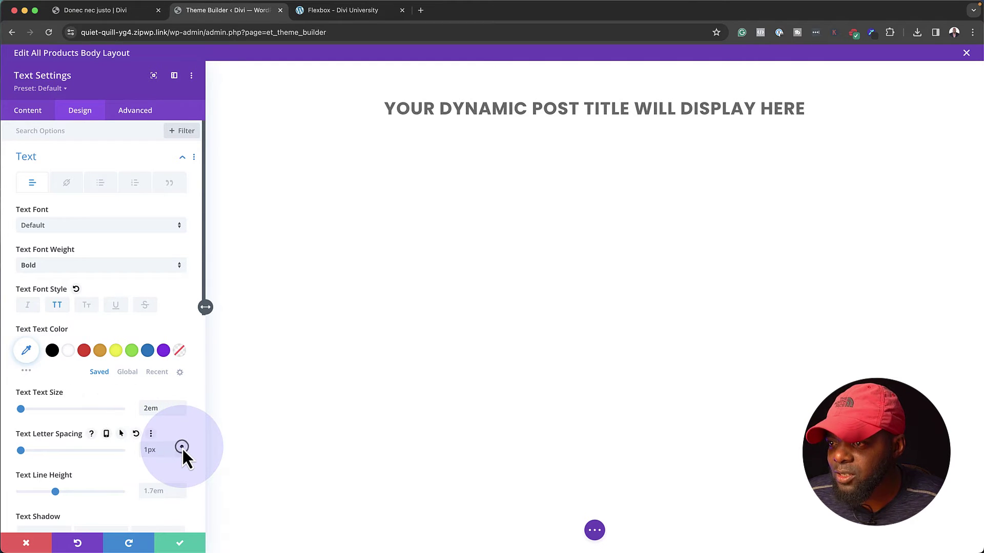
pyautogui.click(182, 447)
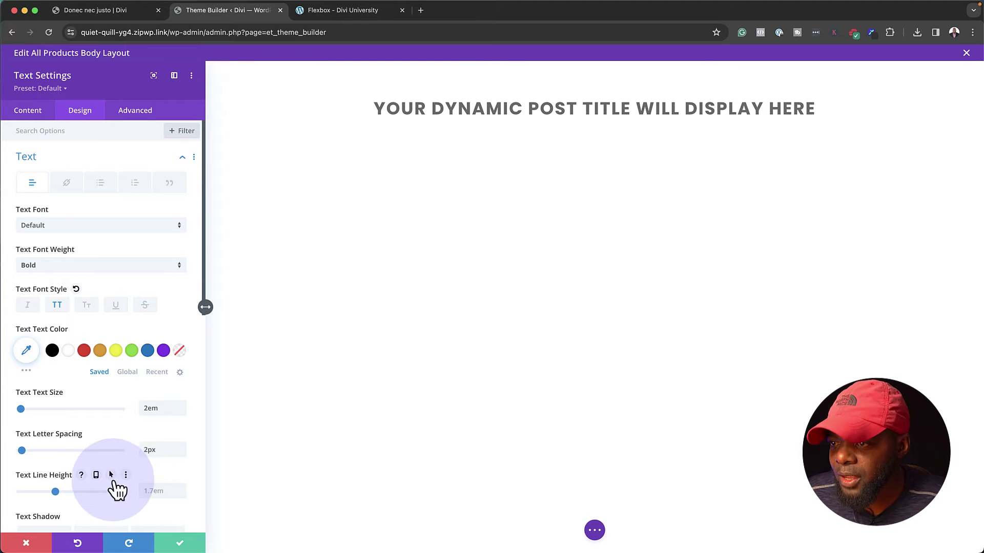
# Enable responsive line height for the title and set it to 1.4em on tablet and 1.3em on phone
pyautogui.click(96, 475)
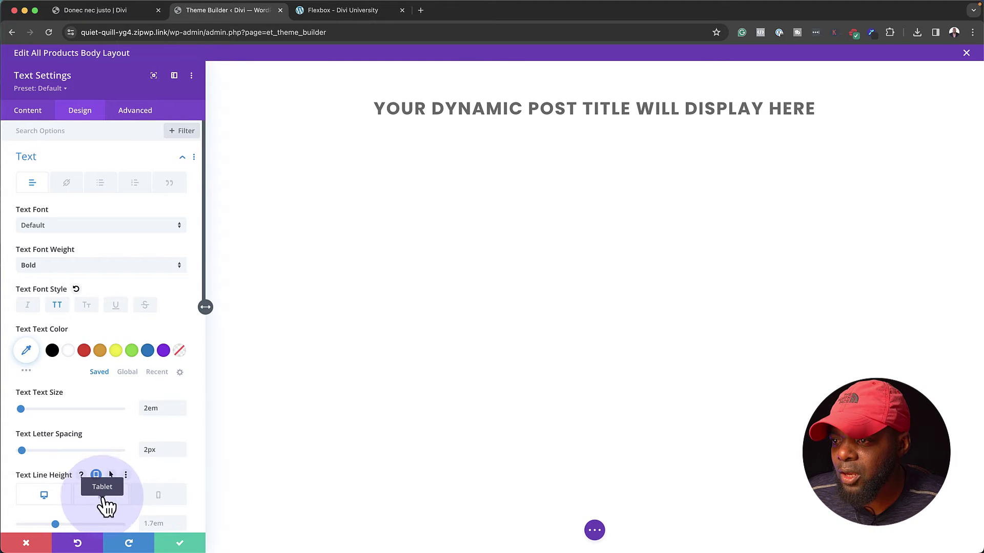
pyautogui.click(102, 497)
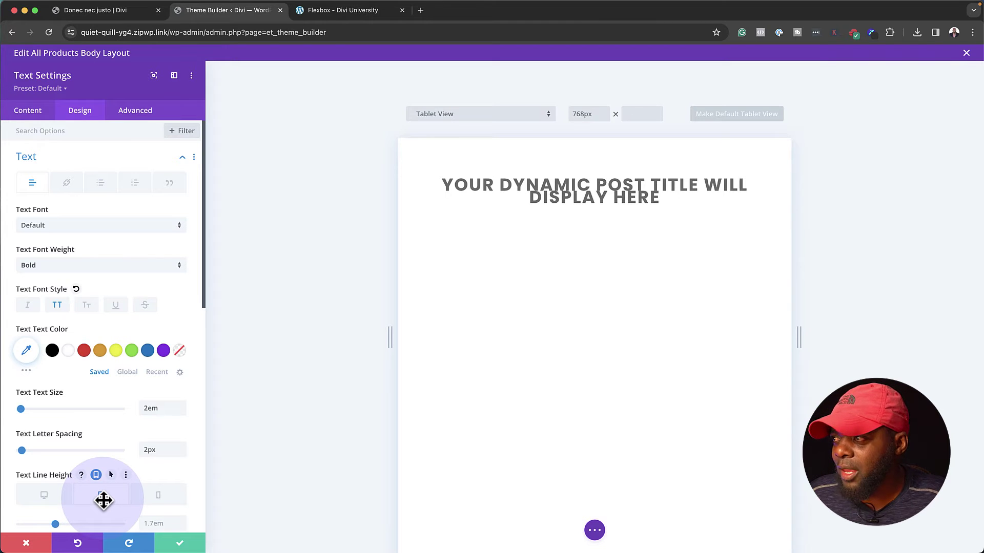
pyautogui.scroll(-2, 185, 502)
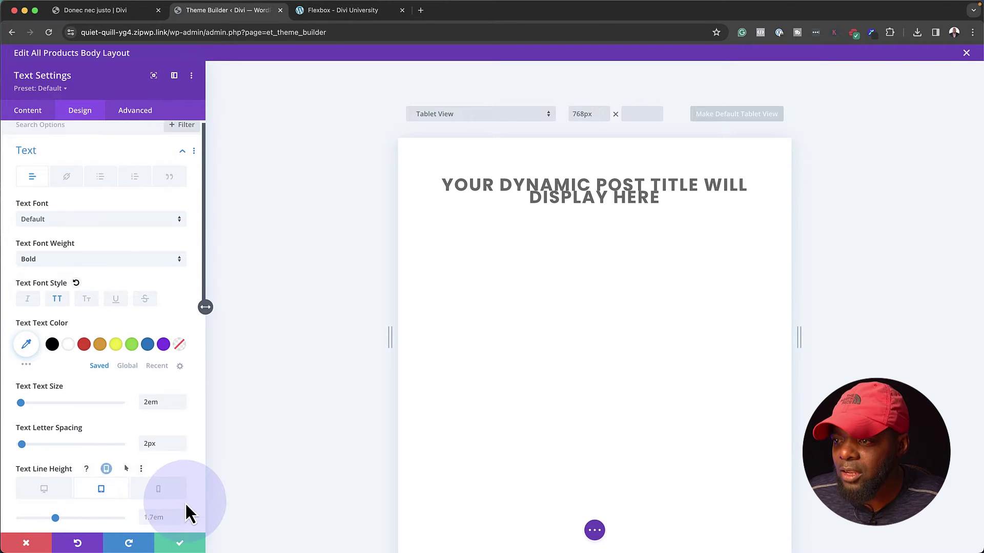
pyautogui.click(163, 491)
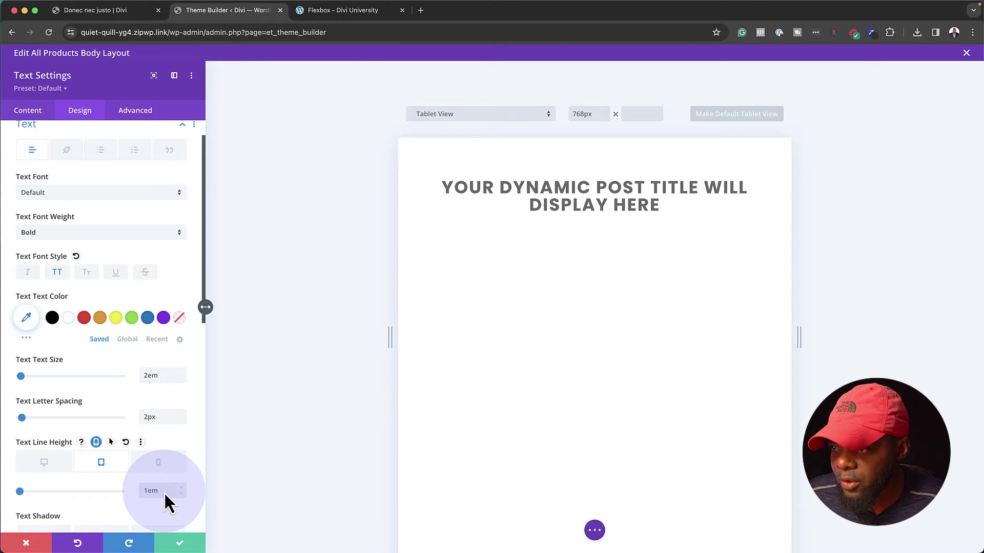
pyautogui.click(182, 487)
pyautogui.click(182, 487)
pyautogui.click(182, 487)
pyautogui.click(182, 488)
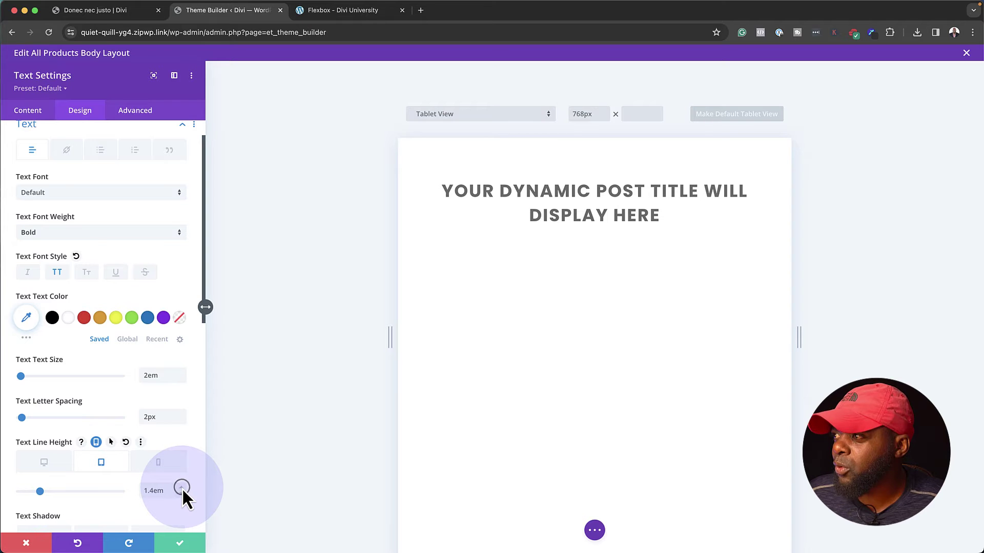
pyautogui.click(159, 462)
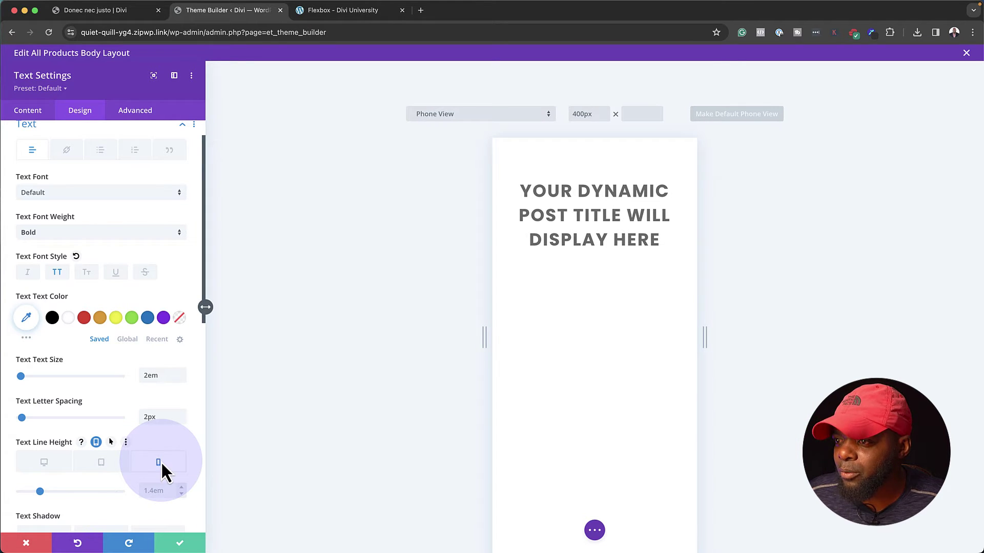
pyautogui.click(181, 493)
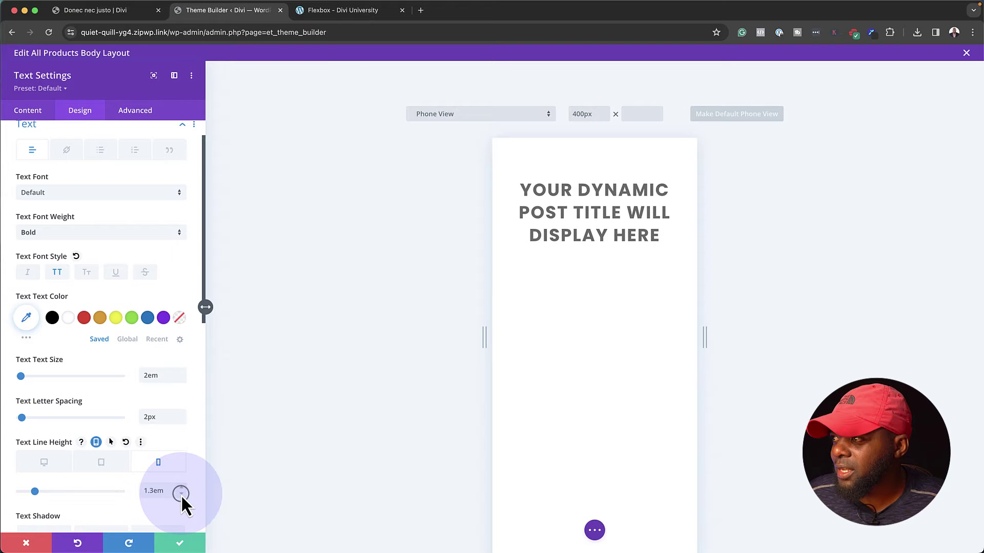
# Set the title's desktop line height to 1.2em and save the Text module settings
pyautogui.click(45, 464)
pyautogui.click(138, 488)
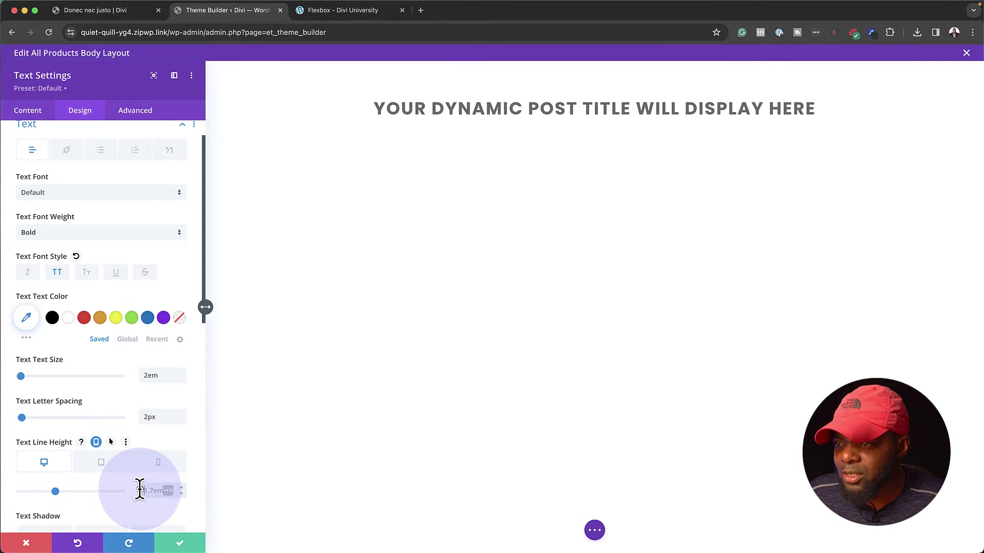
pyautogui.write('1em')
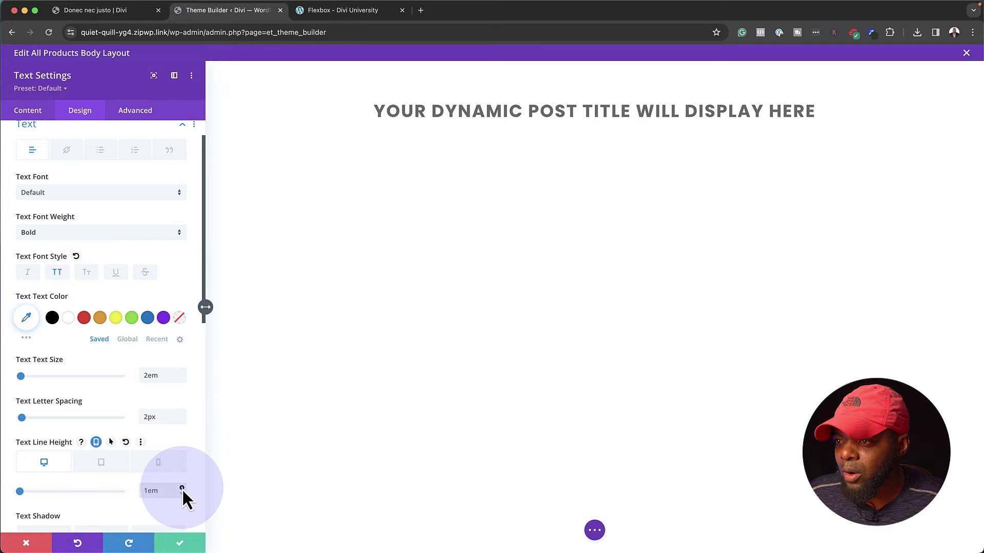
pyautogui.click(183, 487)
pyautogui.click(182, 487)
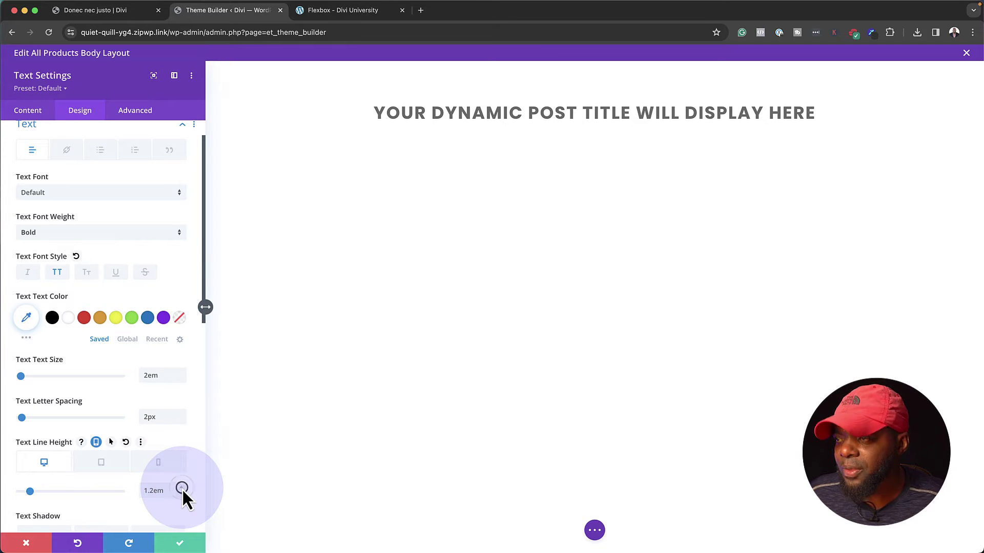
pyautogui.click(183, 546)
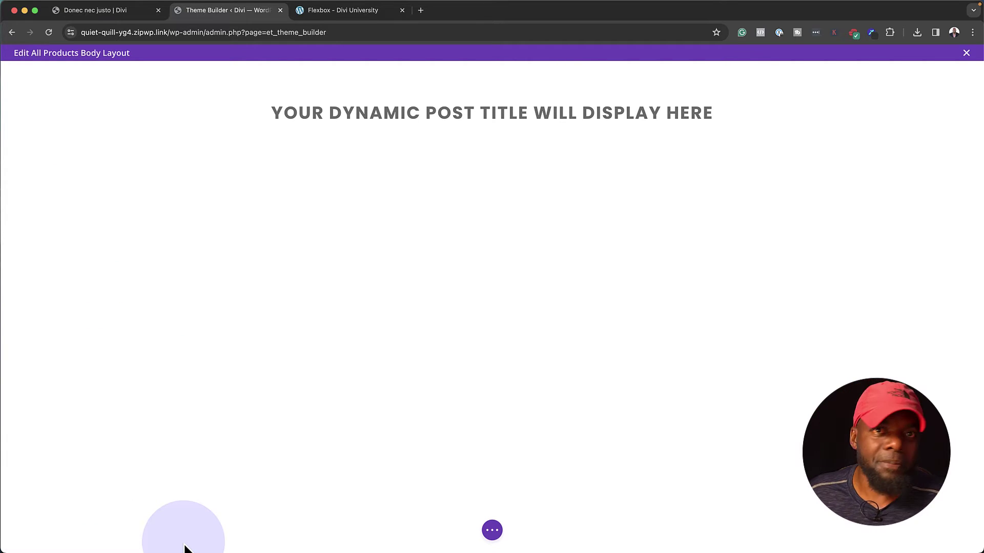
# Open the settings of the section holding the title and add a background gradient to it
pyautogui.moveTo(93, 123)
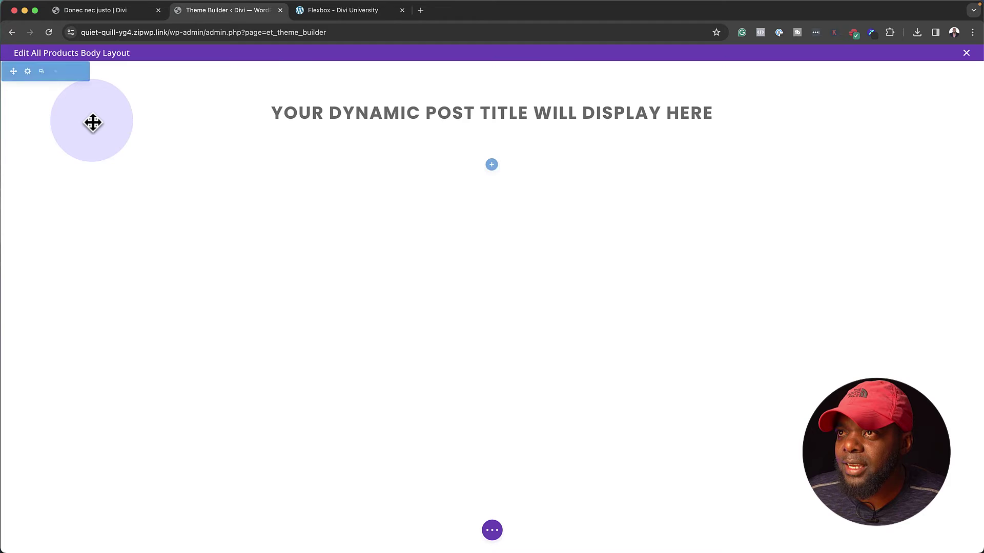
pyautogui.click(29, 73)
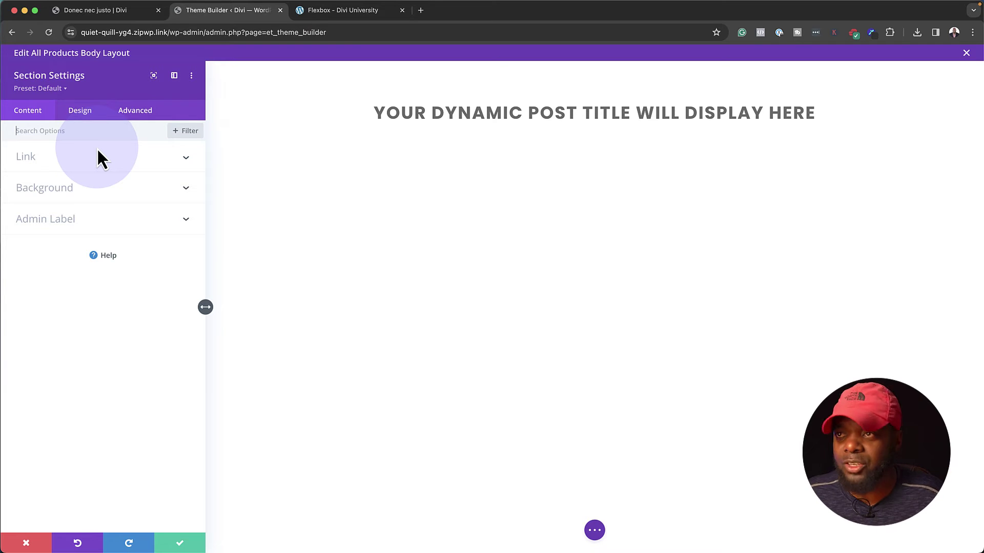
pyautogui.click(80, 195)
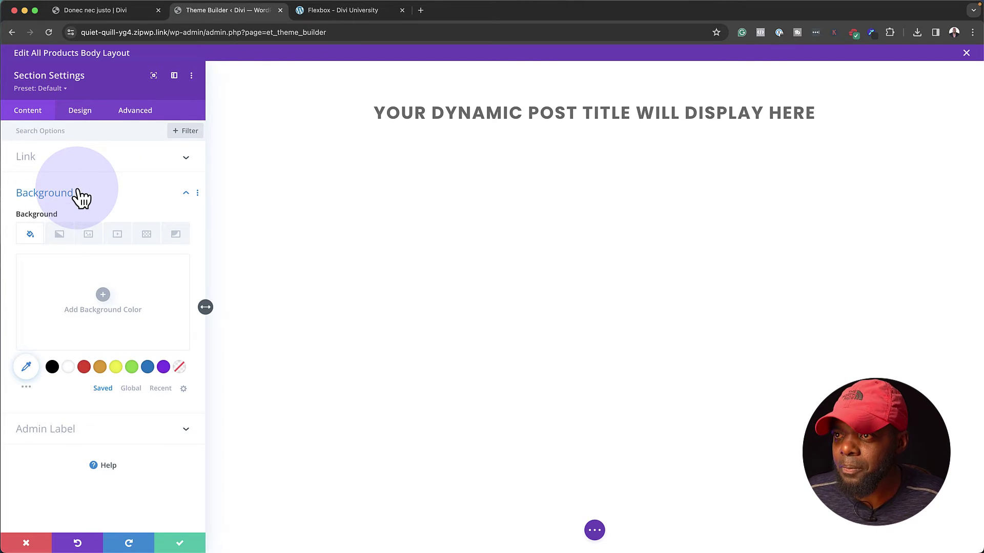
pyautogui.click(61, 239)
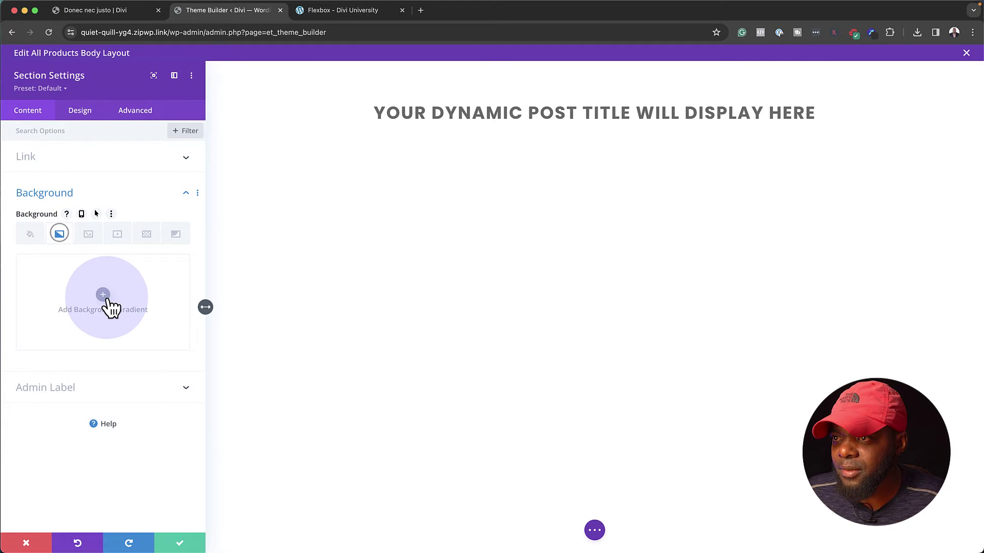
pyautogui.click(104, 296)
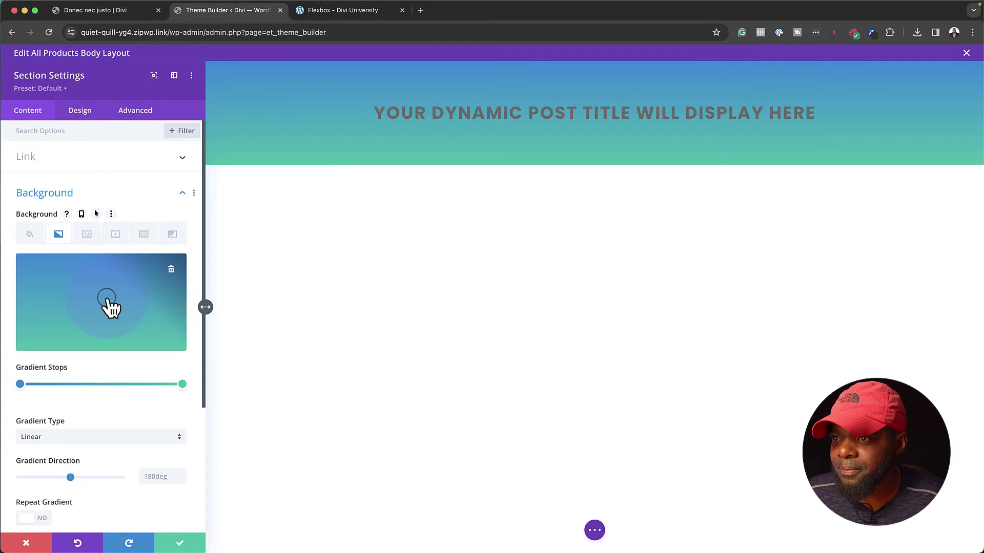
# Set the gradient's end stop to dark grey #191919 and its start stop to transparent
pyautogui.click(183, 384)
pyautogui.click(52, 367)
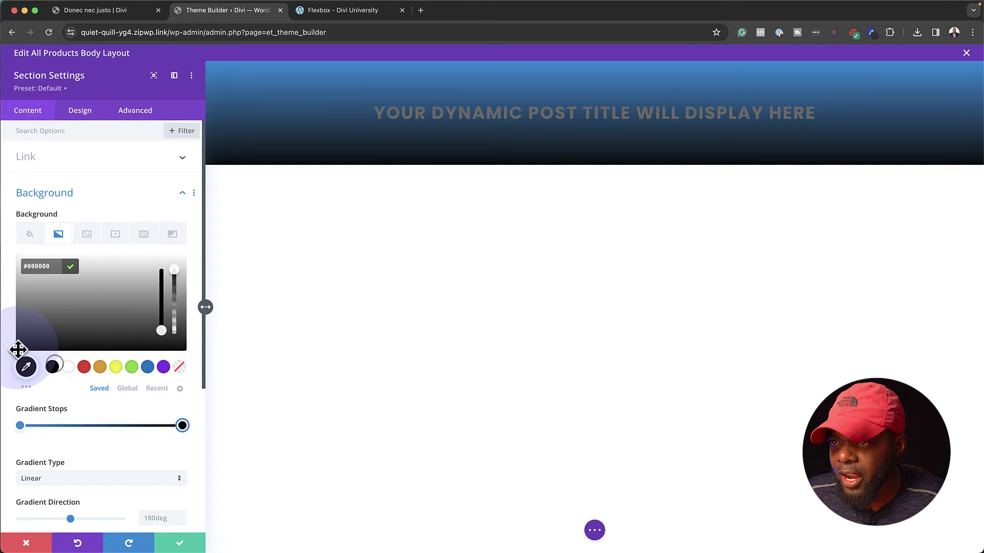
pyautogui.moveTo(18, 349); pyautogui.dragTo(16, 352)
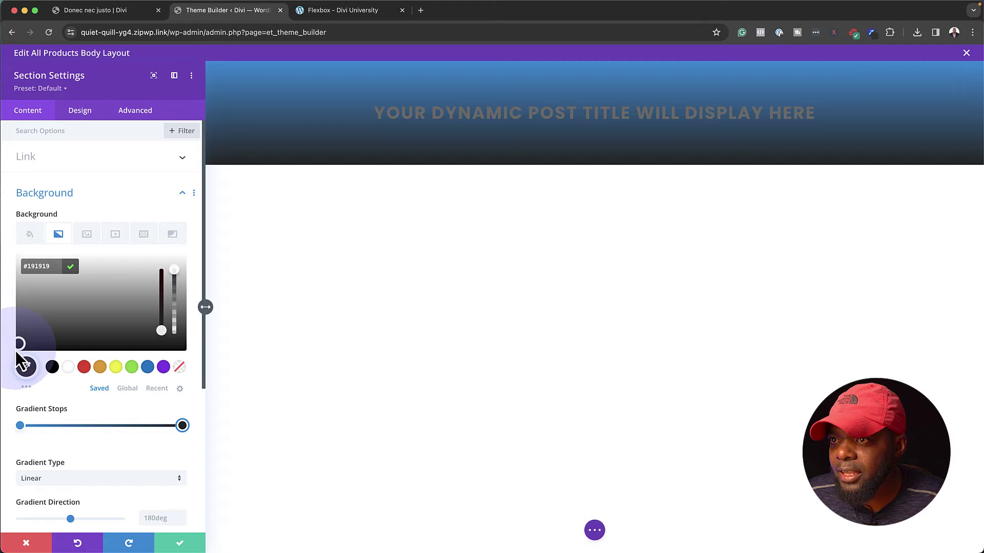
pyautogui.click(21, 428)
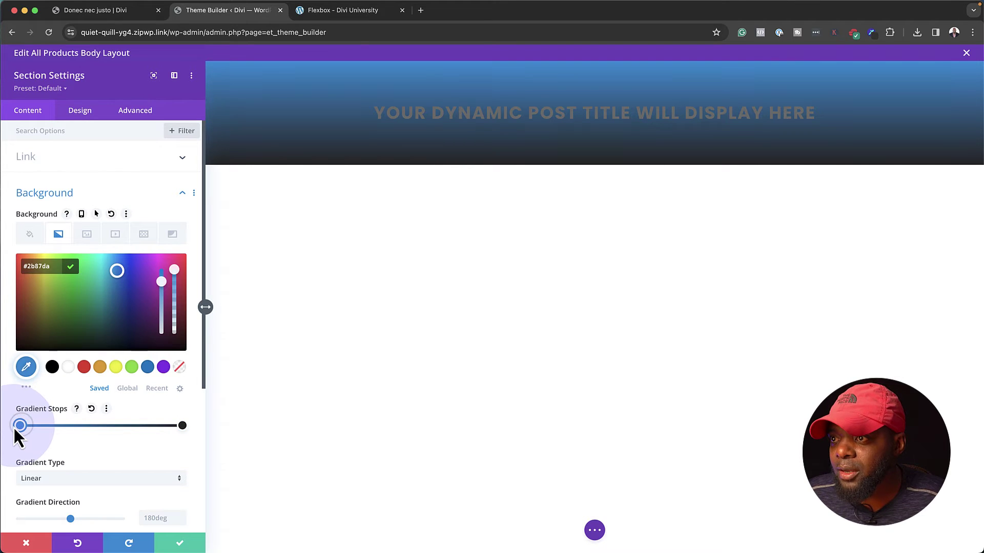
pyautogui.click(179, 367)
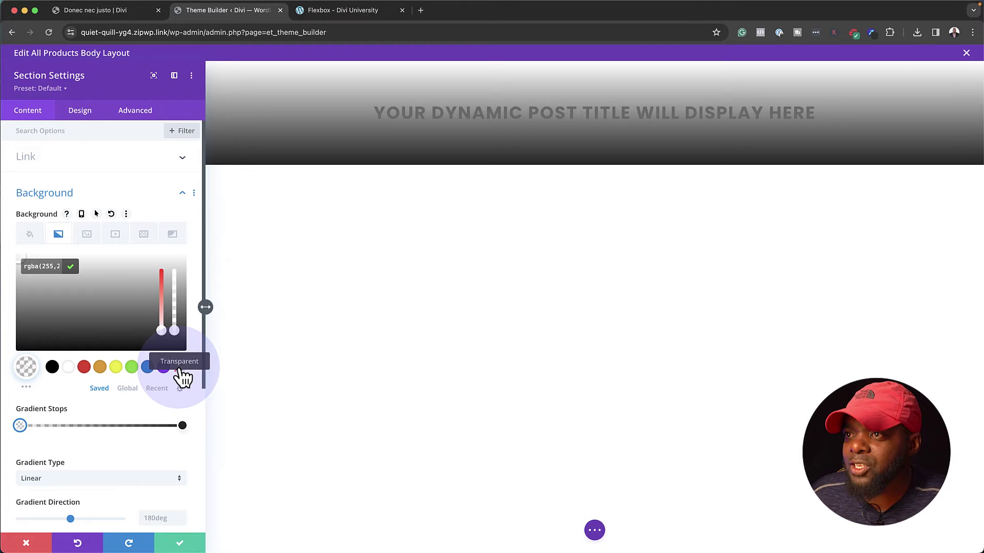
# Use the dynamic Featured Image as the section's background image
pyautogui.click(95, 240)
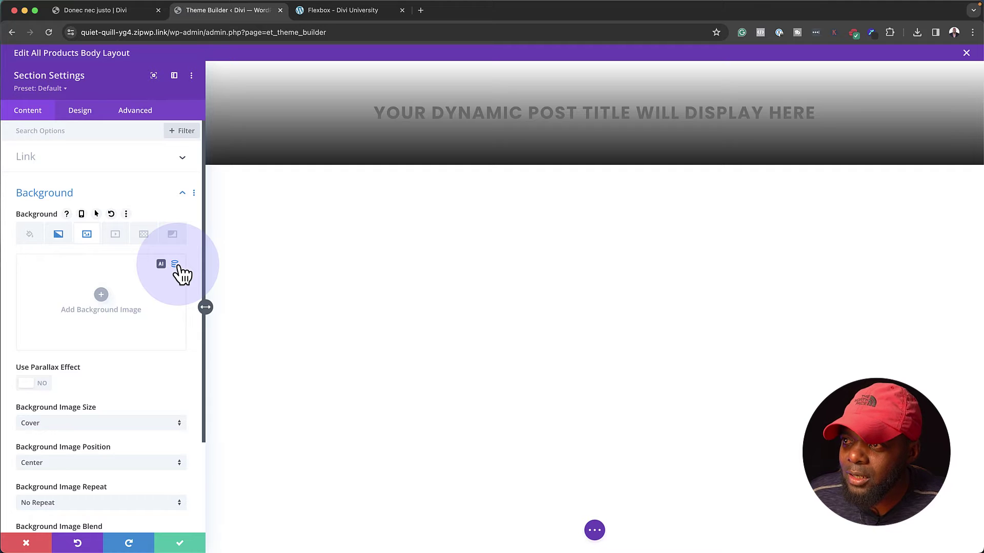
pyautogui.click(179, 266)
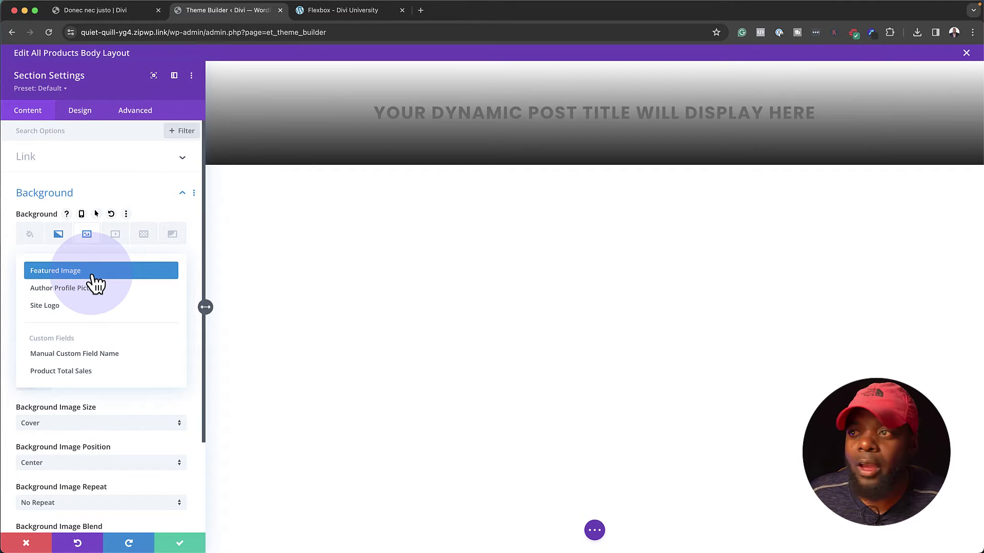
pyautogui.click(95, 272)
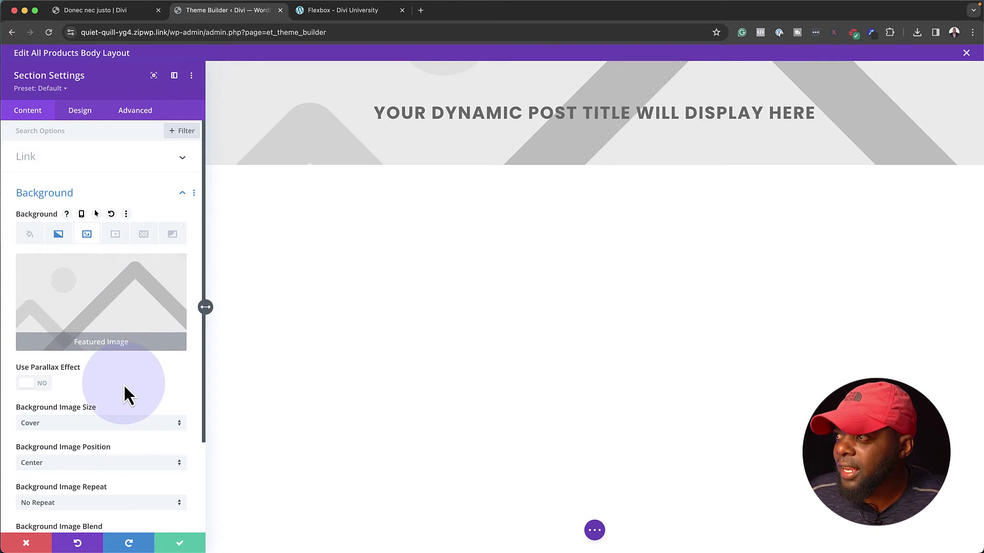
# Place the section's background gradient above its featured background image
pyautogui.scroll(-3, 125, 385)
pyautogui.scroll(-2, 125, 388)
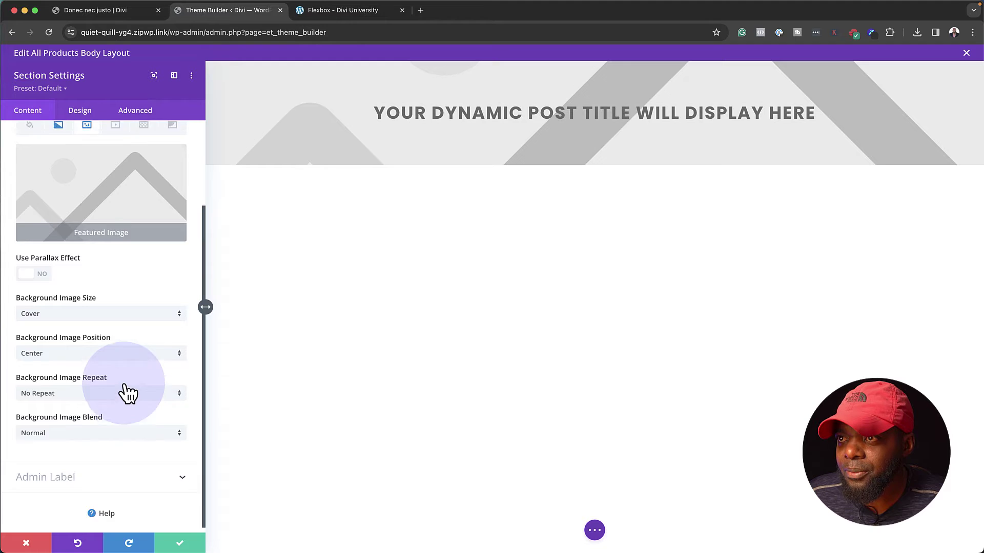
pyautogui.scroll(4, 127, 392)
pyautogui.click(59, 238)
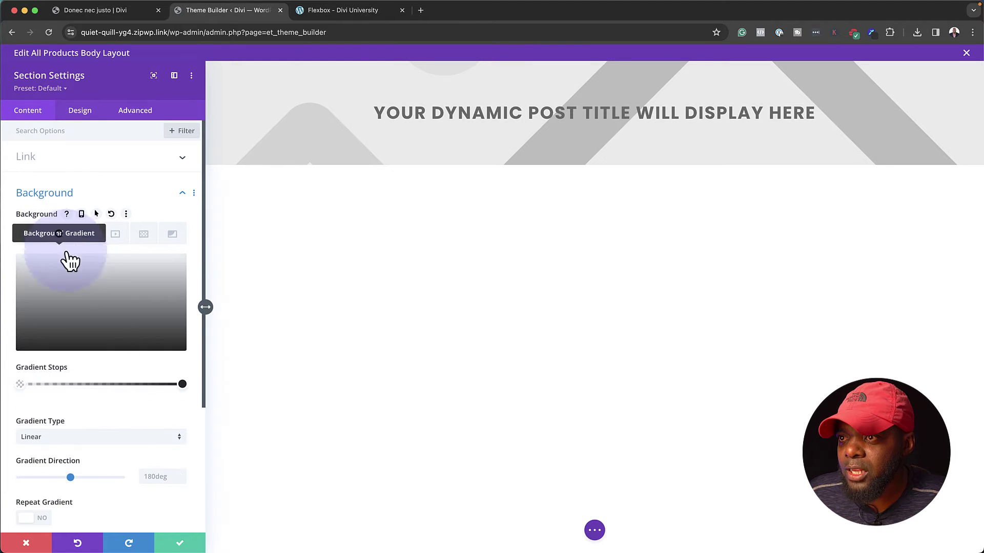
pyautogui.scroll(-2, 128, 411)
pyautogui.scroll(-3, 128, 411)
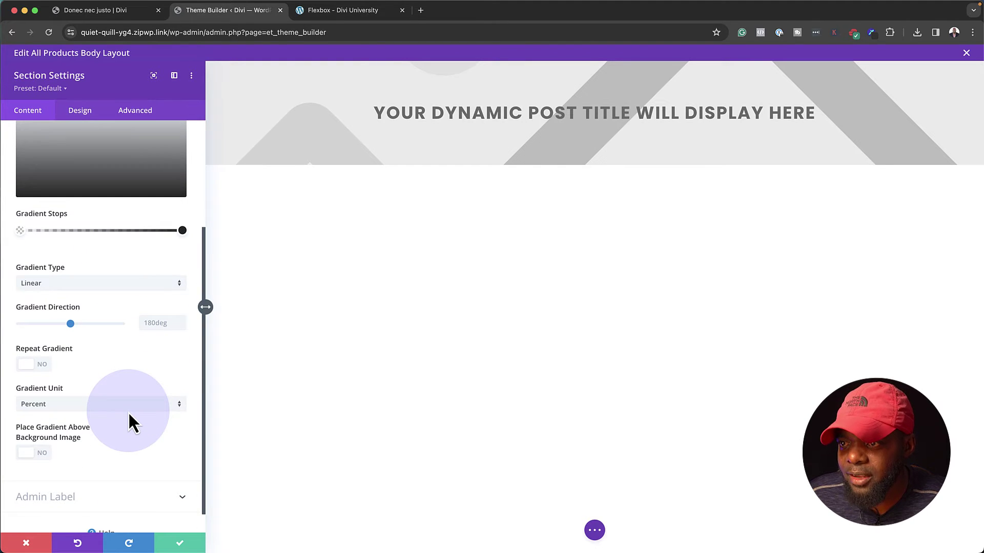
pyautogui.click(52, 455)
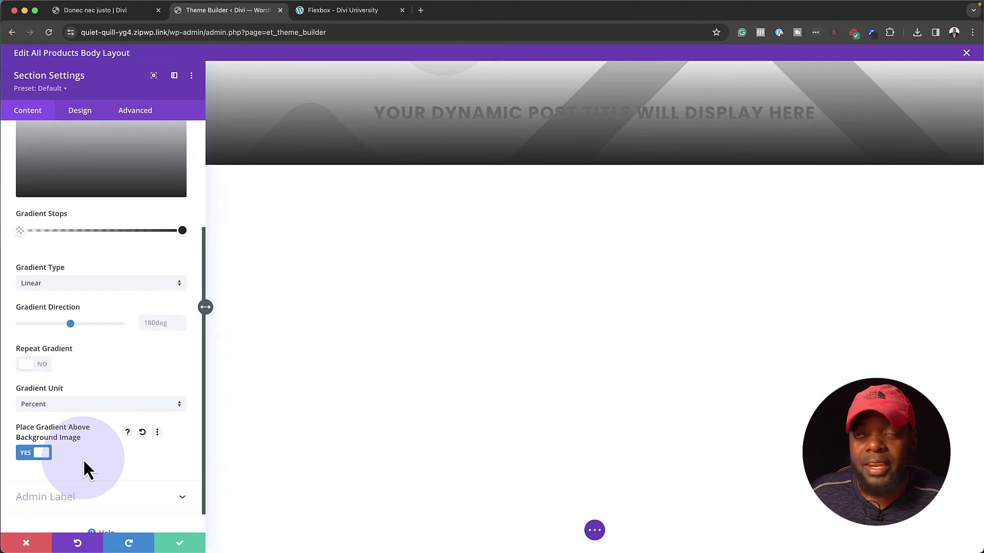
# Set the section's minimum height to 90vh in its sizing options
pyautogui.scroll(5, 83, 459)
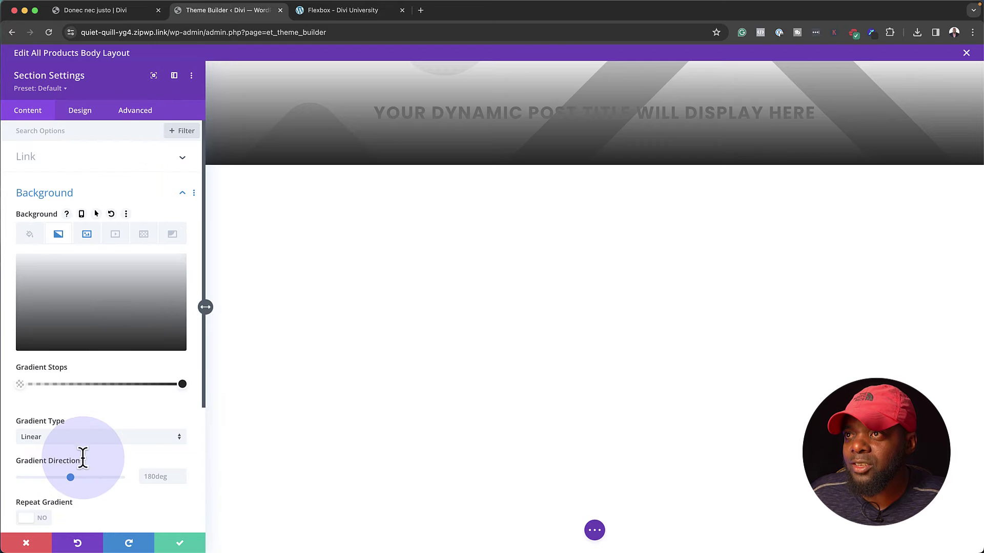
pyautogui.click(80, 118)
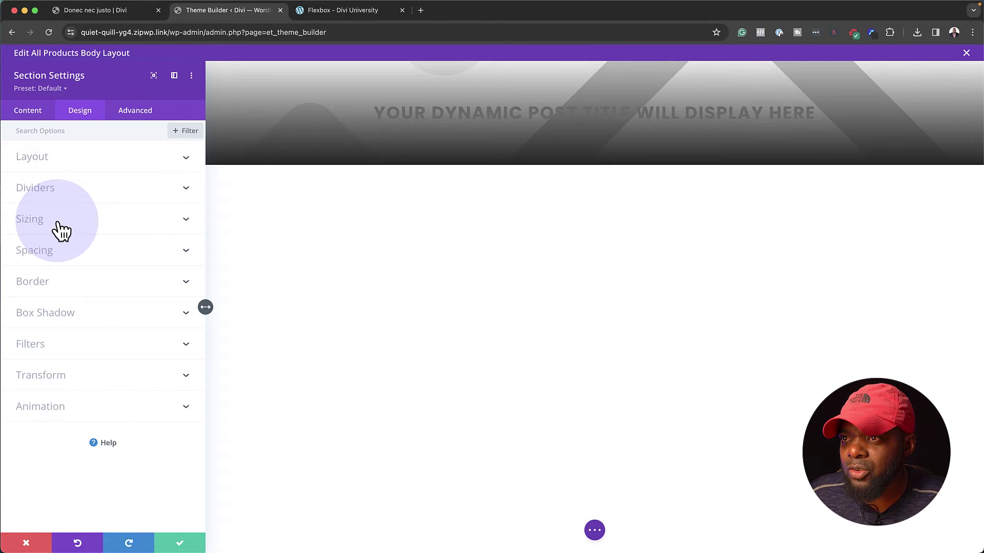
pyautogui.click(60, 231)
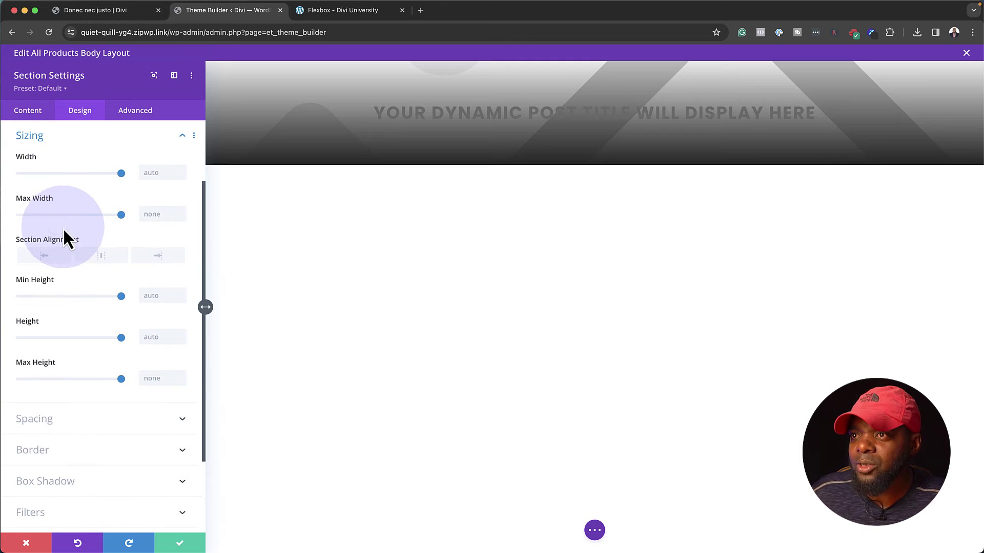
pyautogui.write('9')
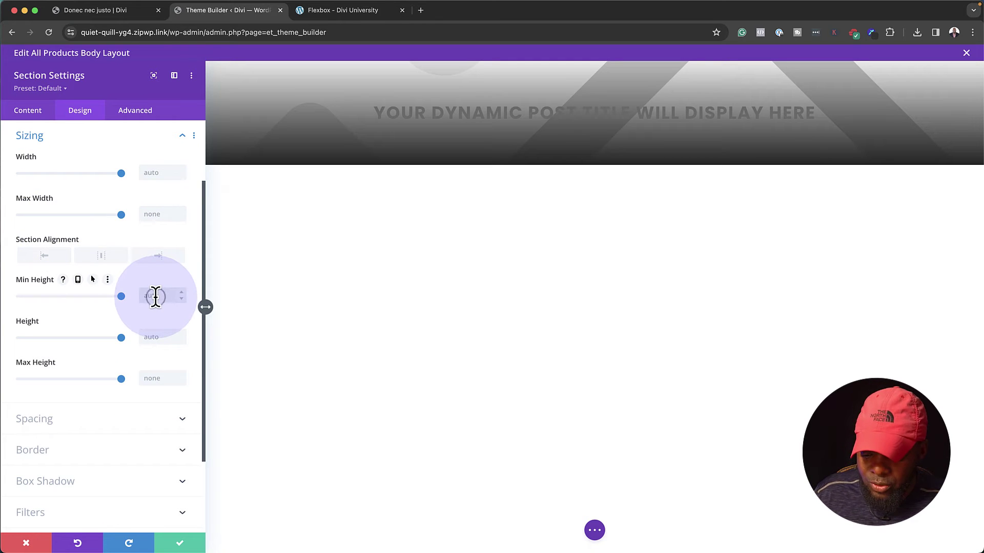
pyautogui.write('0')
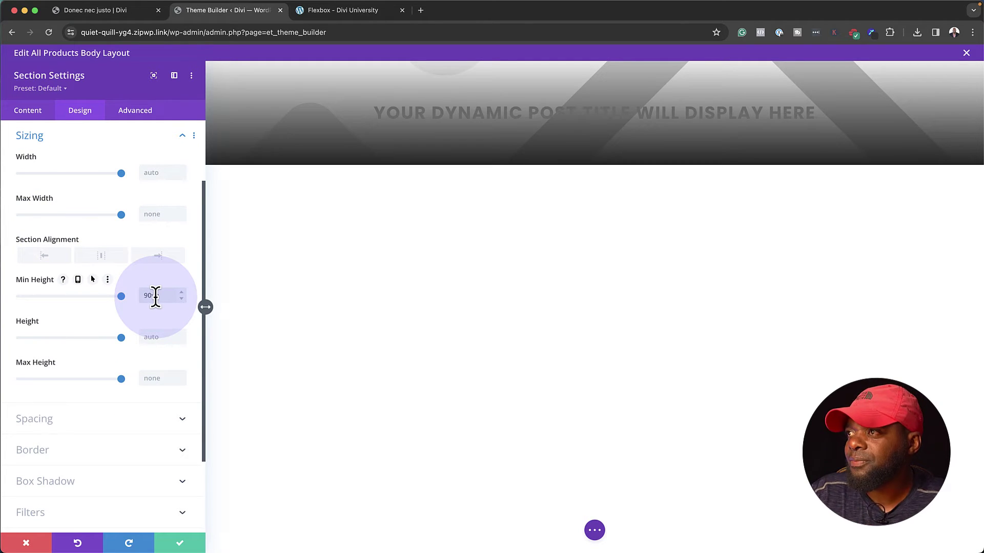
pyautogui.write('vh')
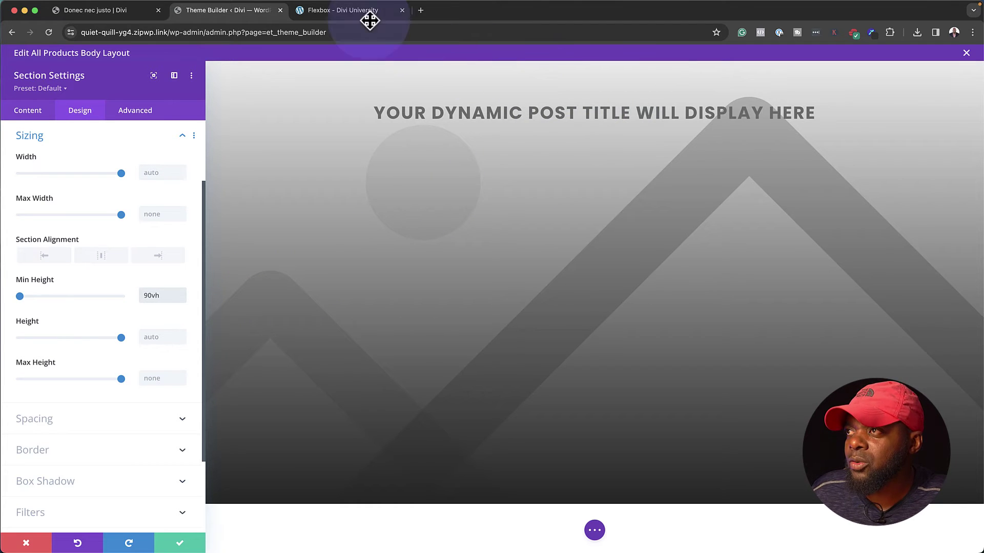
# Copy the "display: flex;" snippet from the Divi University Flexbox page and return to the Theme Builder
pyautogui.click(345, 12)
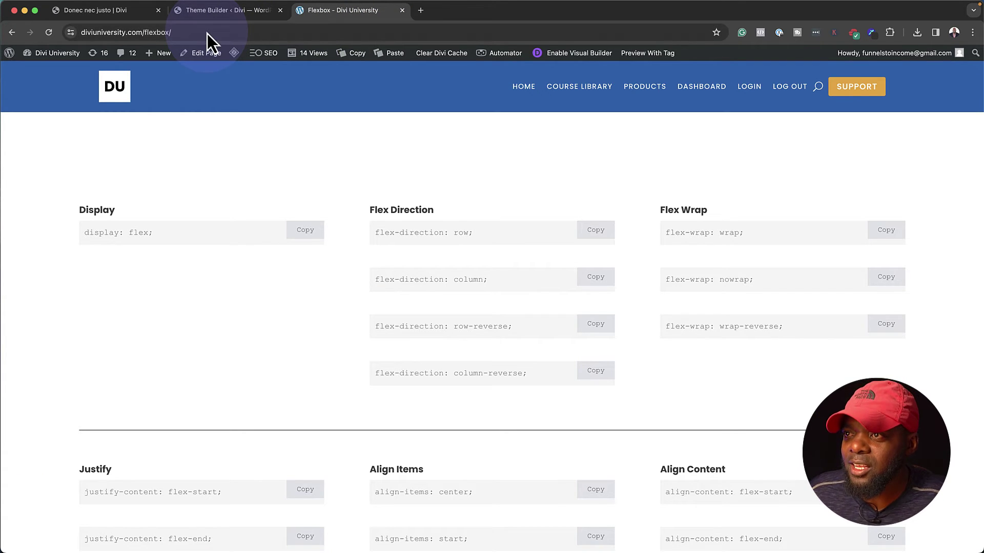
pyautogui.click(313, 230)
pyautogui.click(248, 14)
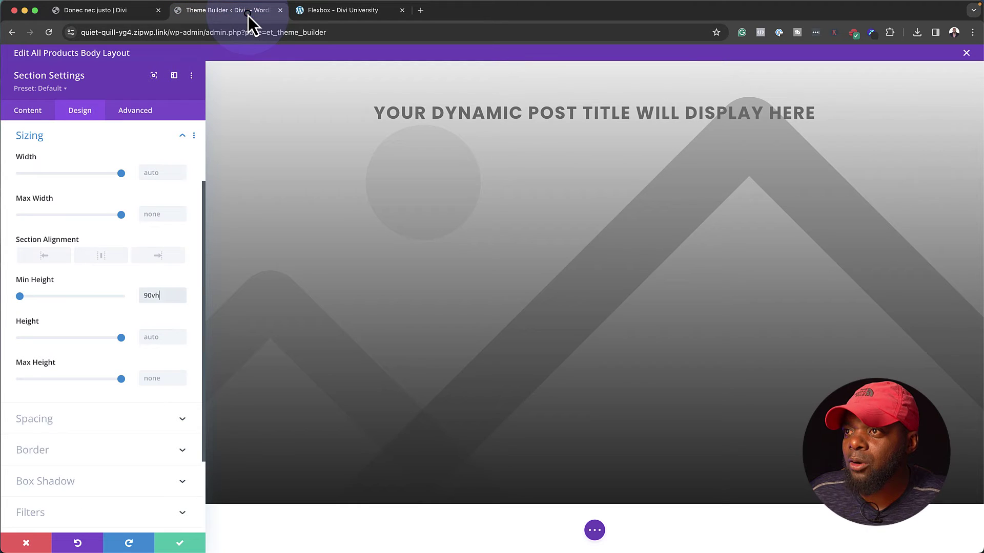
# Paste "display: flex;" into the custom CSS of the section's Main Element and save the section settings
pyautogui.click(149, 113)
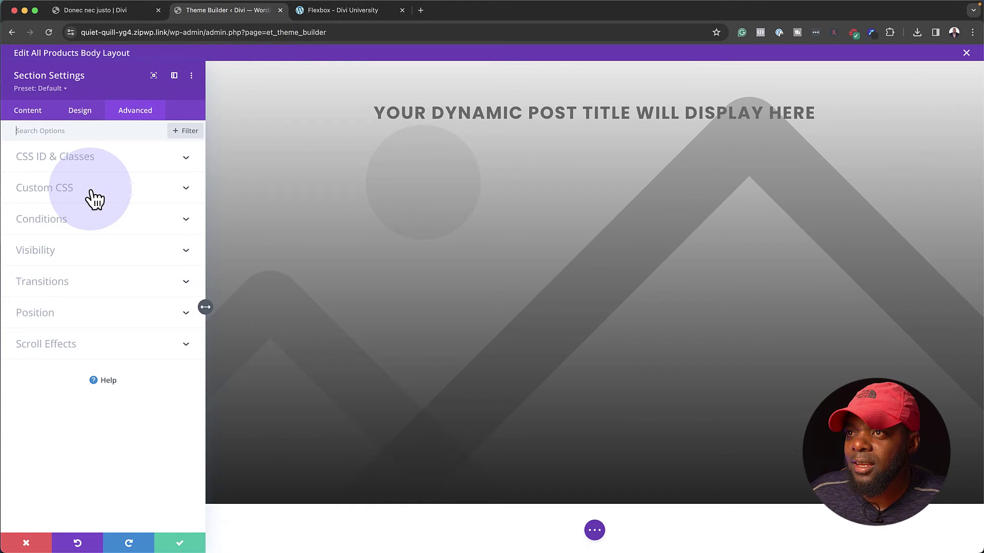
pyautogui.click(92, 194)
pyautogui.click(138, 164)
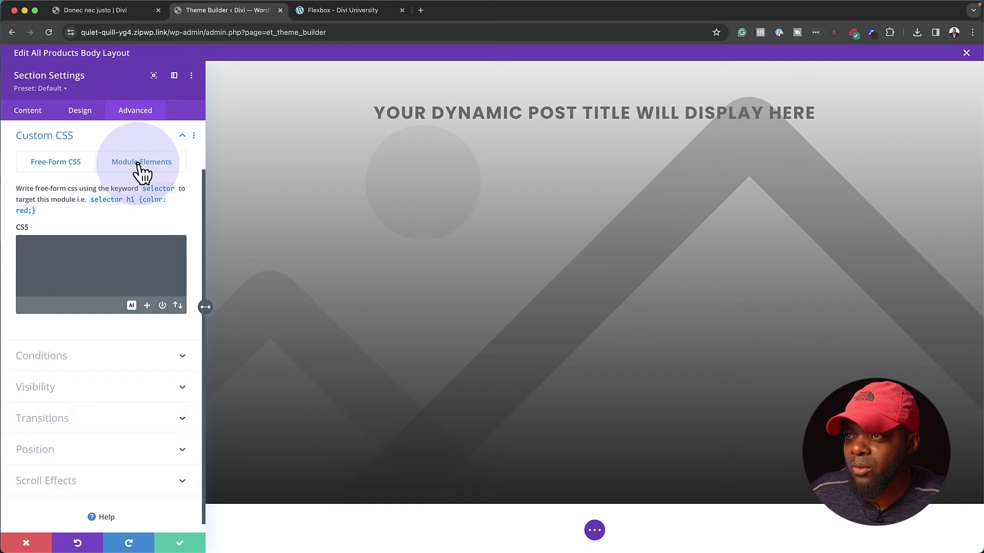
pyautogui.click(64, 352)
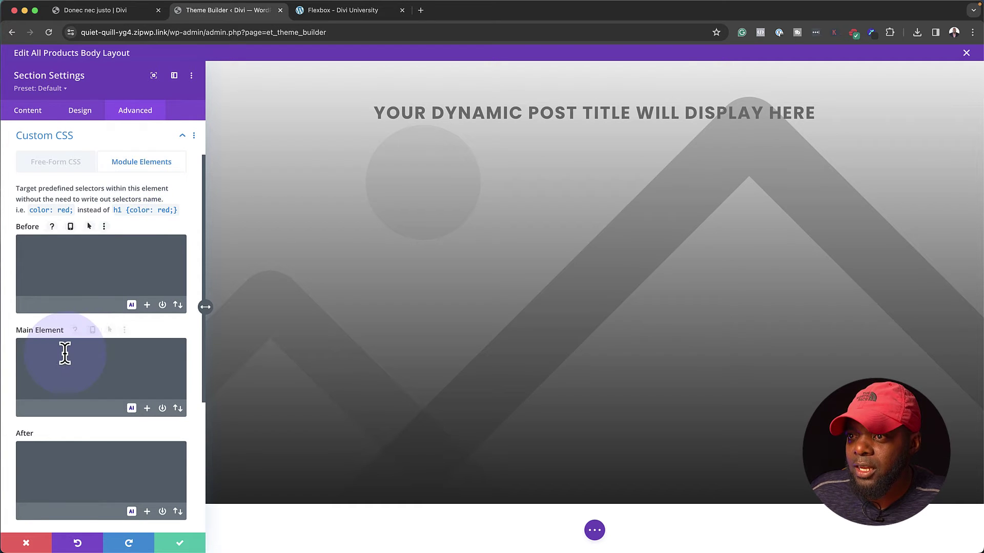
pyautogui.press('super+v')
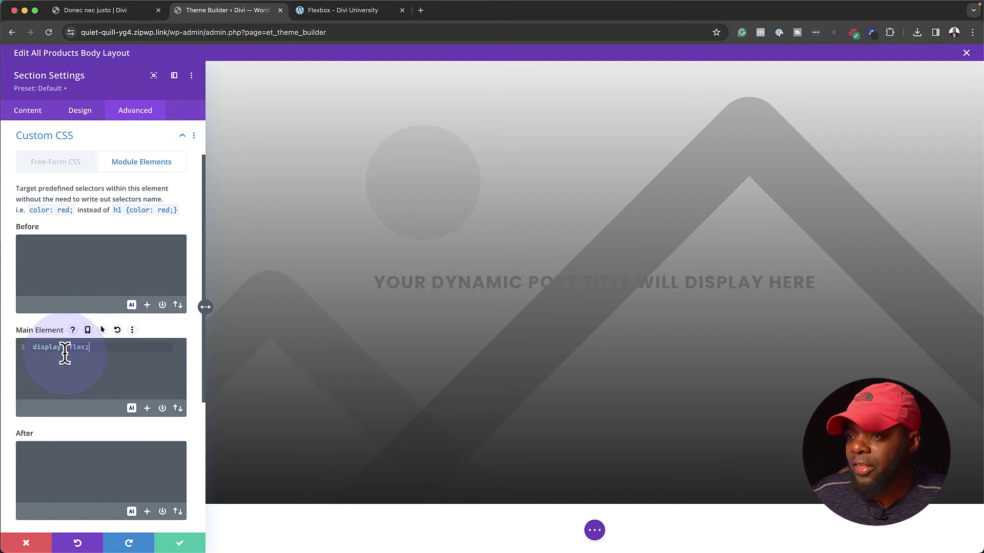
pyautogui.click(180, 542)
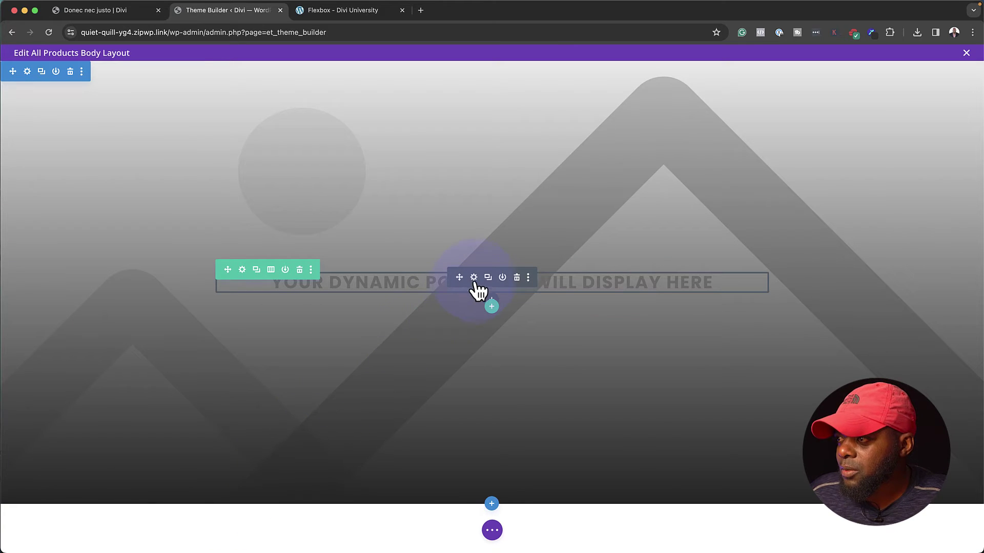
# Change the dynamic title's text color to white #ffffff and save the Text module settings
pyautogui.click(474, 277)
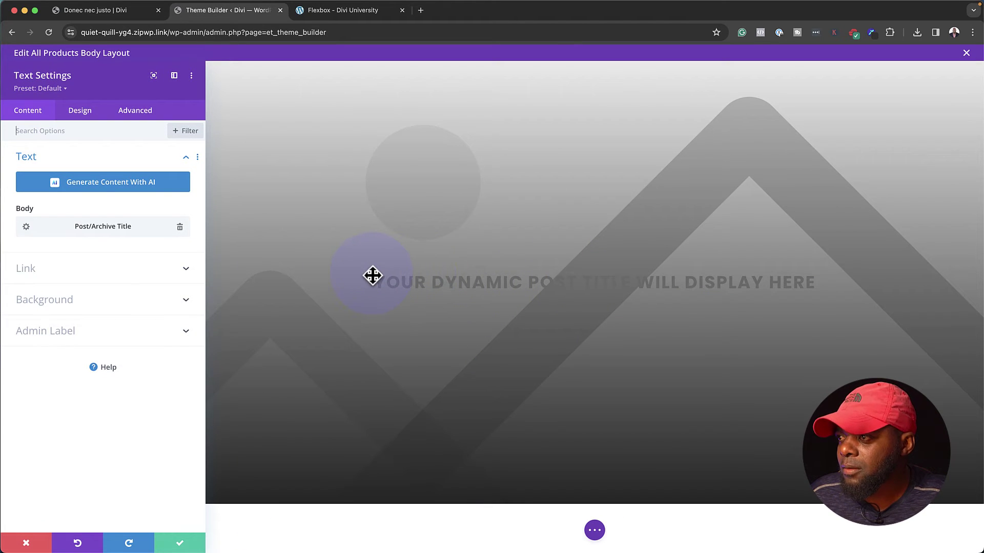
pyautogui.click(78, 112)
pyautogui.click(34, 165)
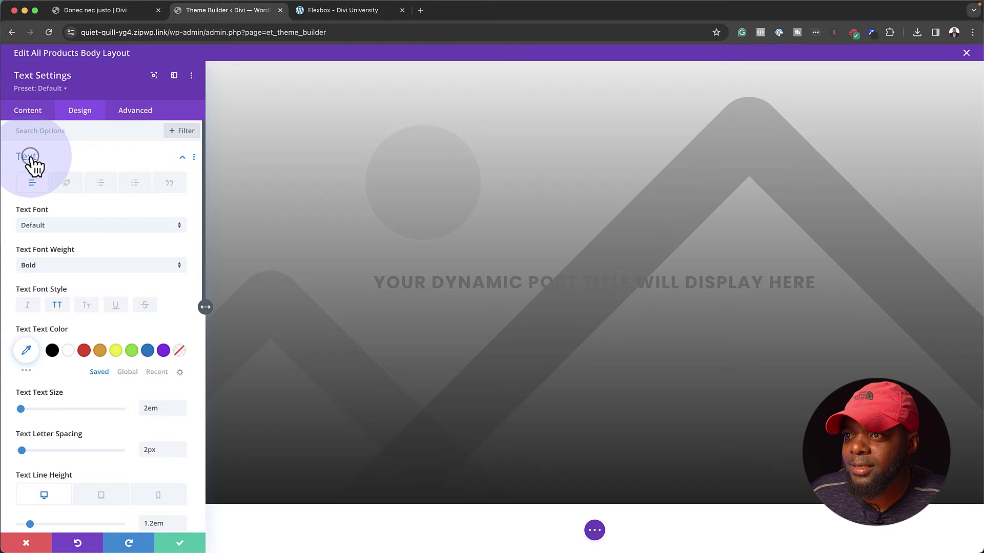
pyautogui.click(70, 351)
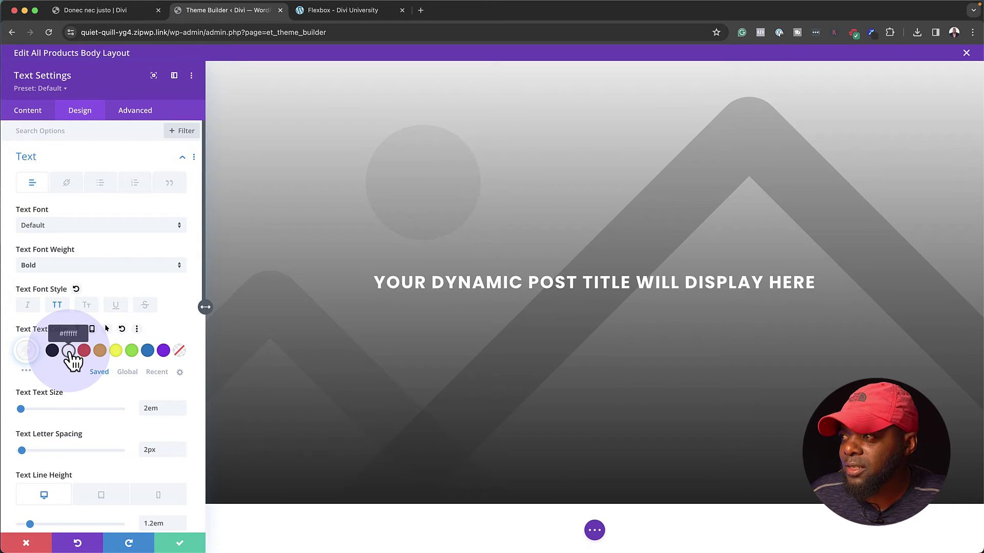
pyautogui.click(180, 543)
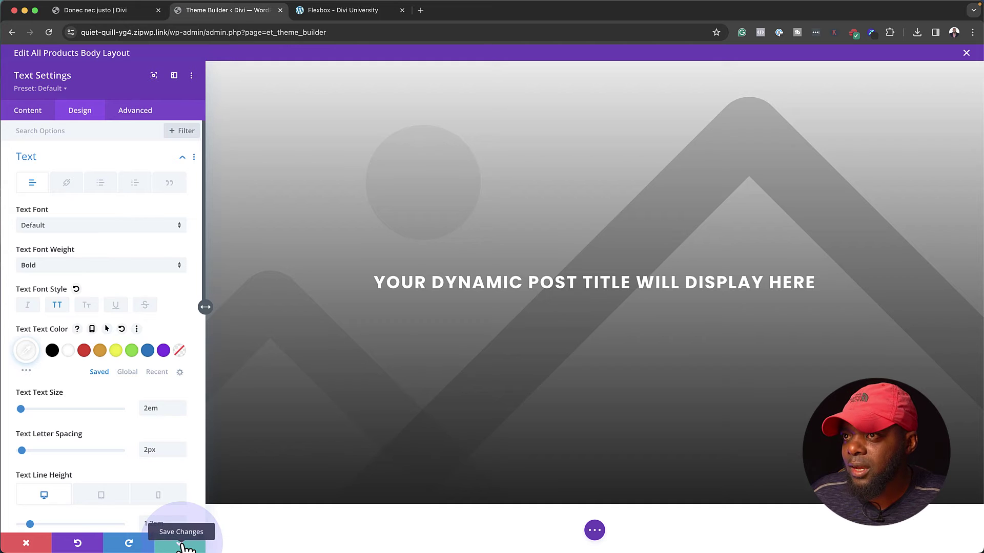
pyautogui.click(180, 543)
# Insert a Text module below the title and use the dynamic Product Breadcrumb as its body content
pyautogui.moveTo(589, 290)
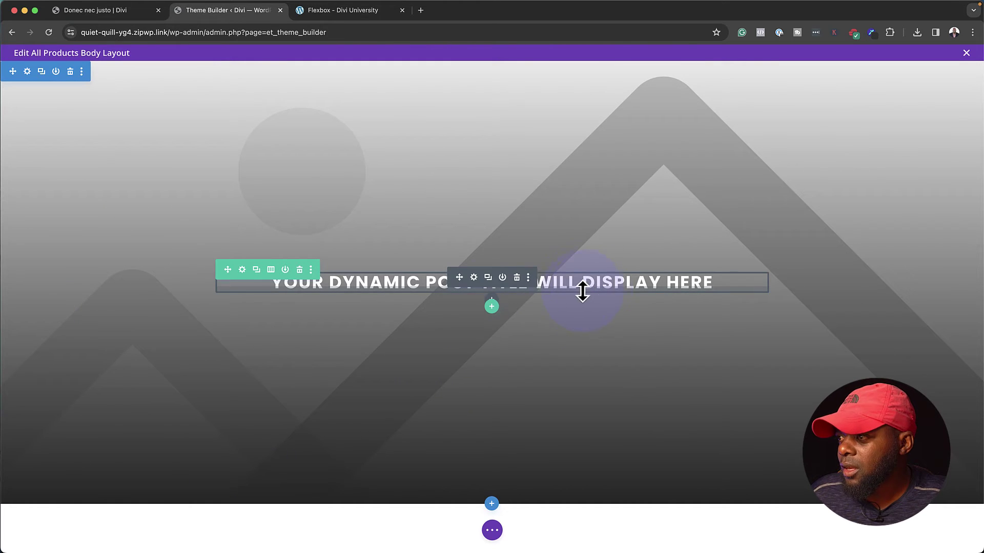
pyautogui.click(495, 306)
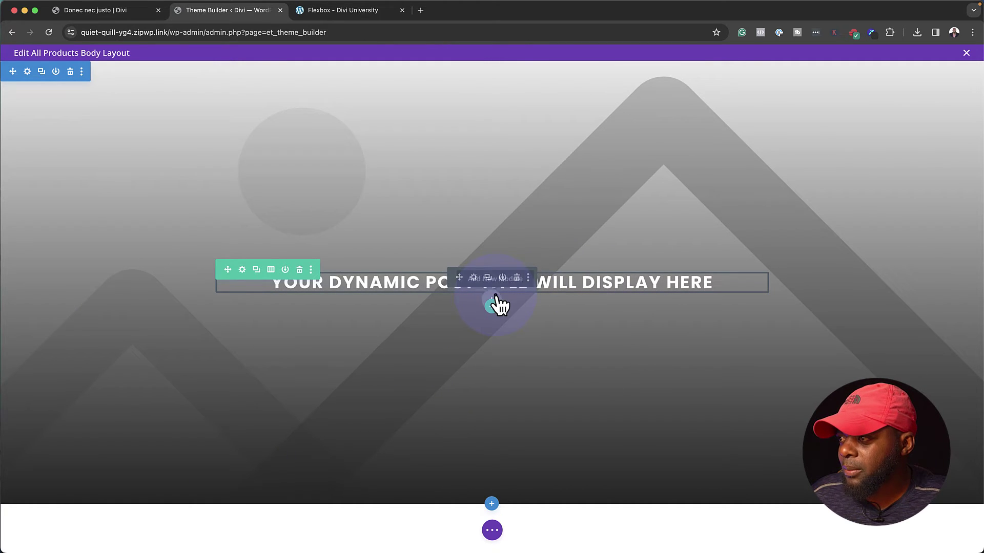
pyautogui.click(467, 381)
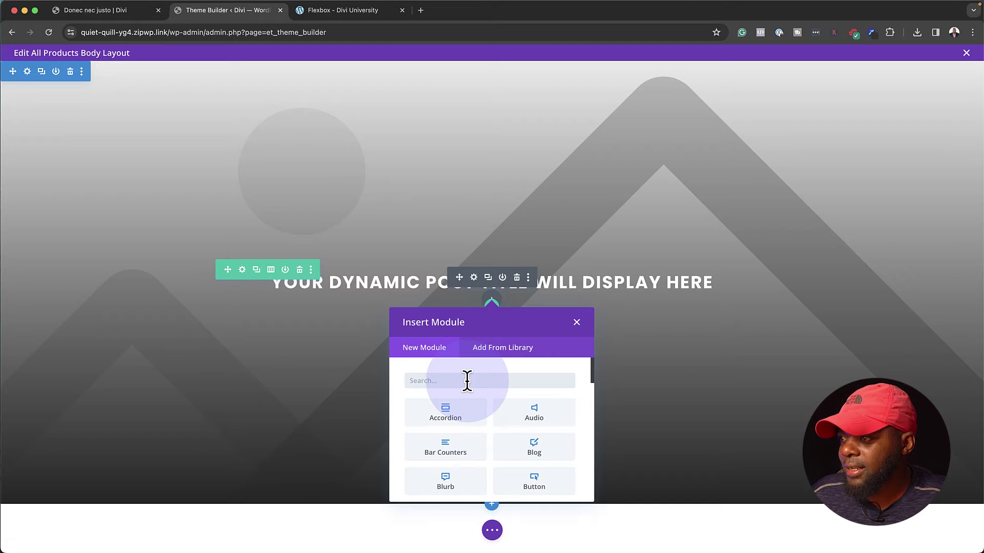
pyautogui.write('text')
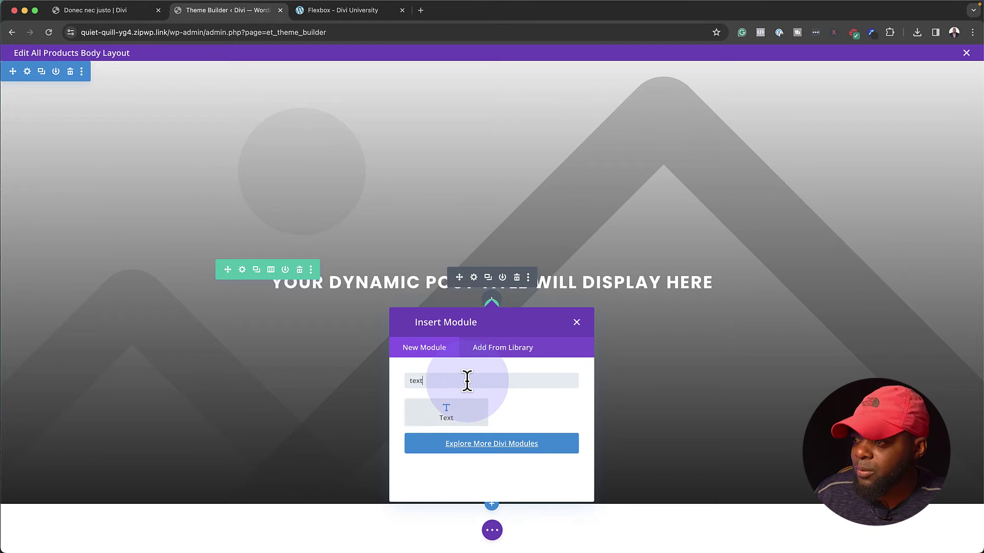
pyautogui.click(469, 410)
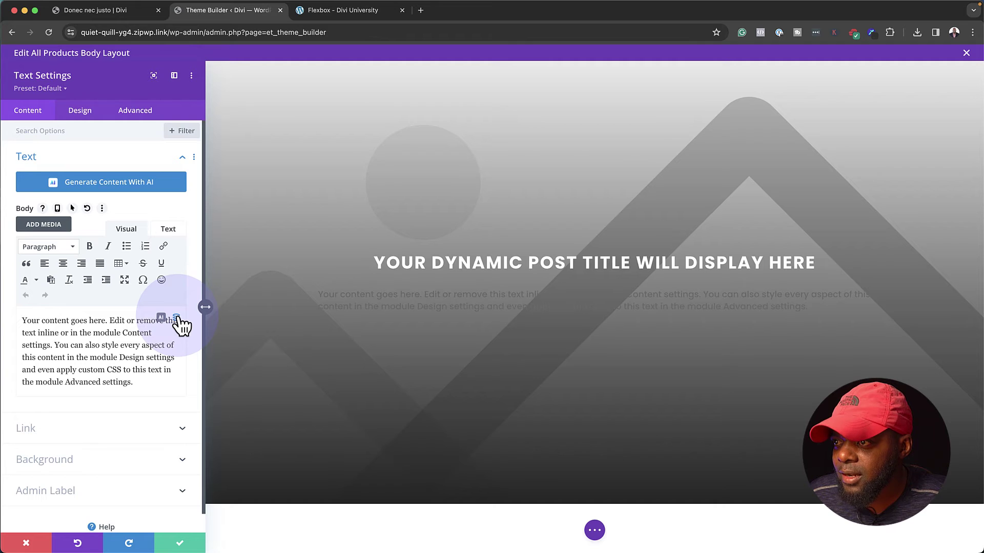
pyautogui.click(177, 316)
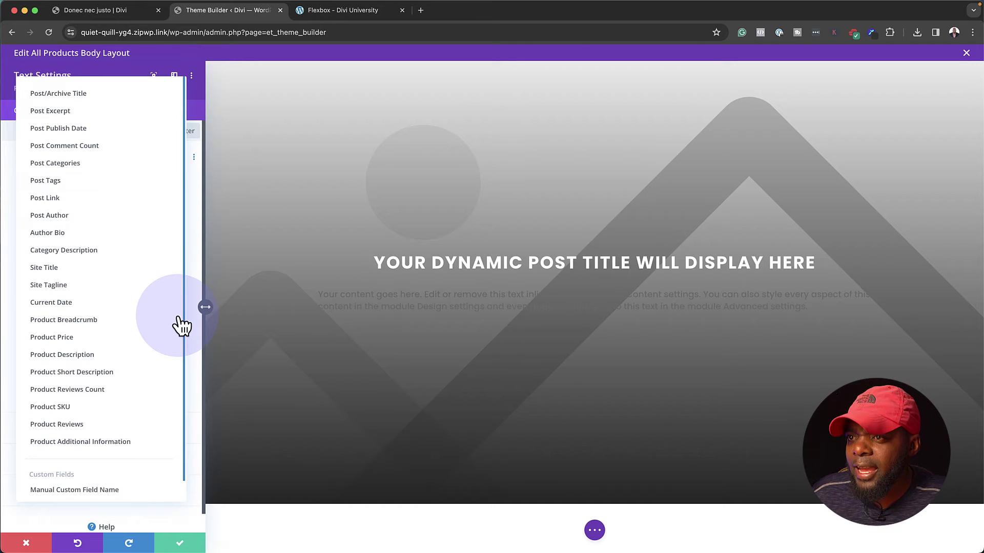
pyautogui.click(126, 323)
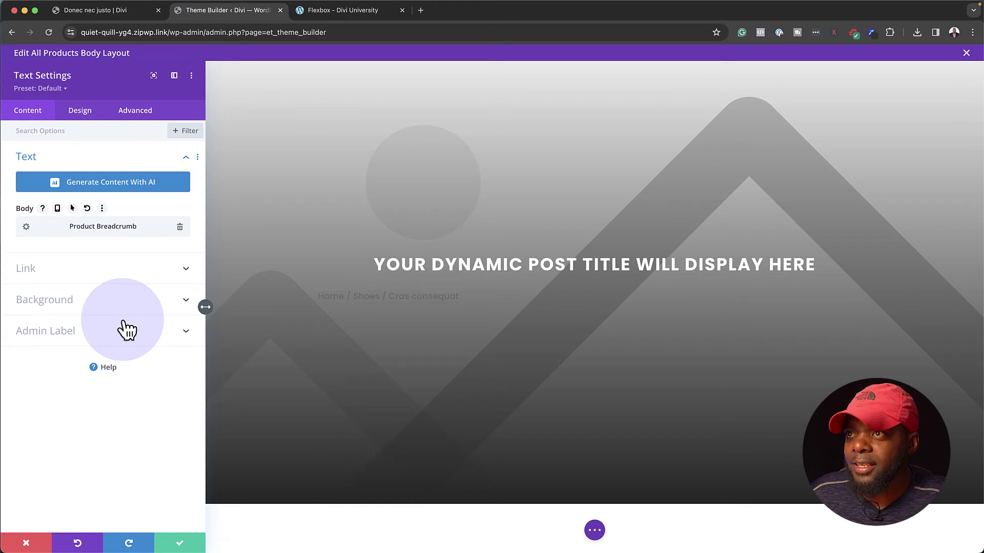
# Center the breadcrumb text and set its color to orange #e09900
pyautogui.click(88, 113)
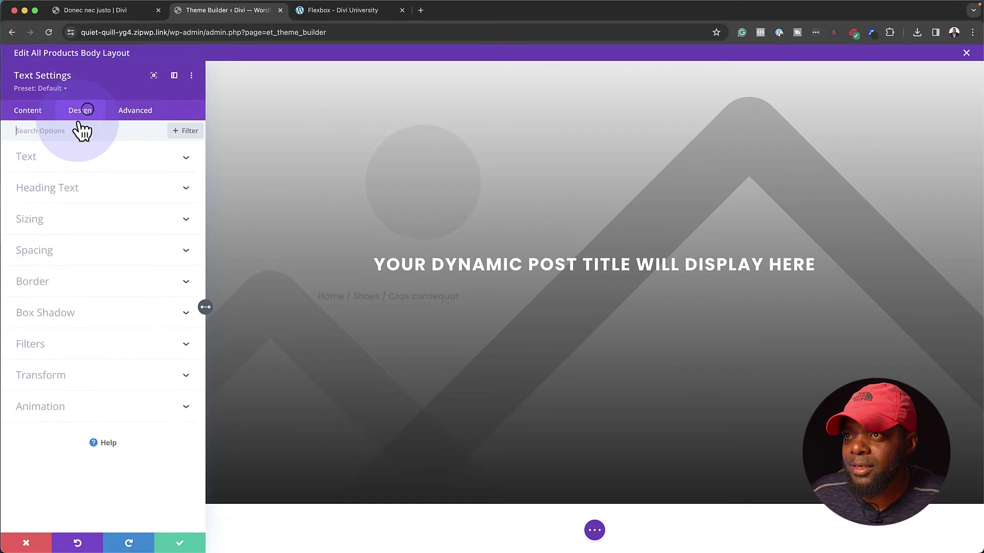
pyautogui.click(44, 158)
pyautogui.scroll(-5, 85, 377)
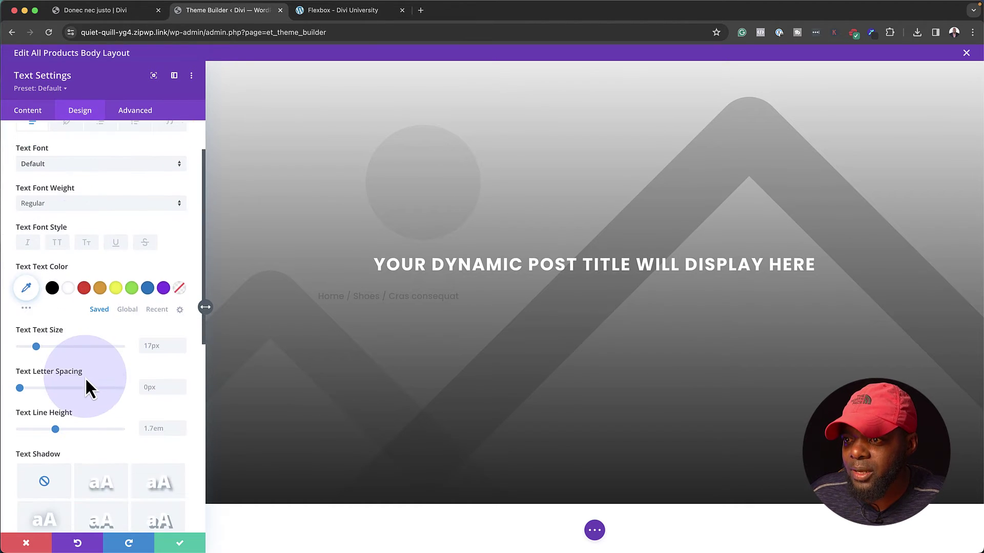
pyautogui.click(84, 433)
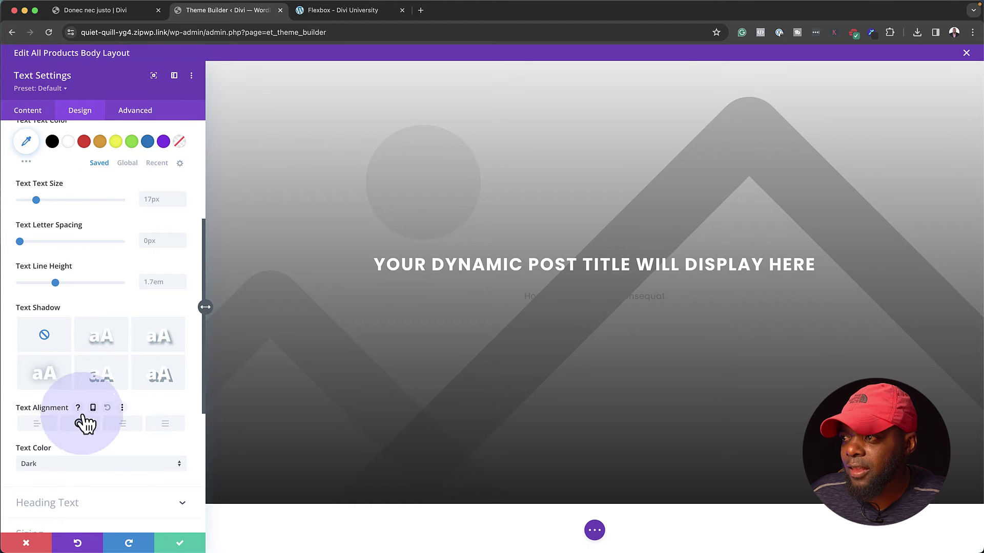
pyautogui.scroll(1, 100, 351)
pyautogui.scroll(5, 101, 355)
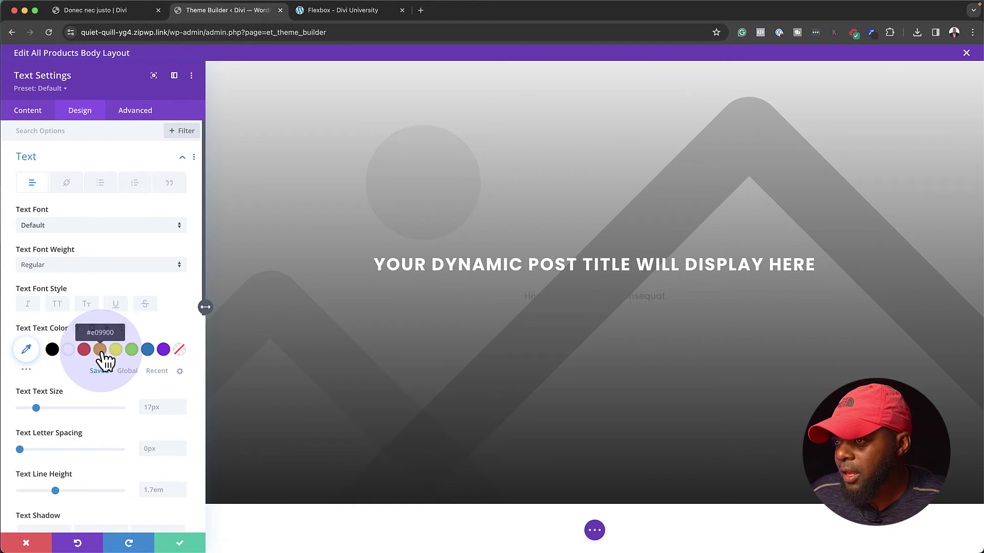
pyautogui.click(100, 350)
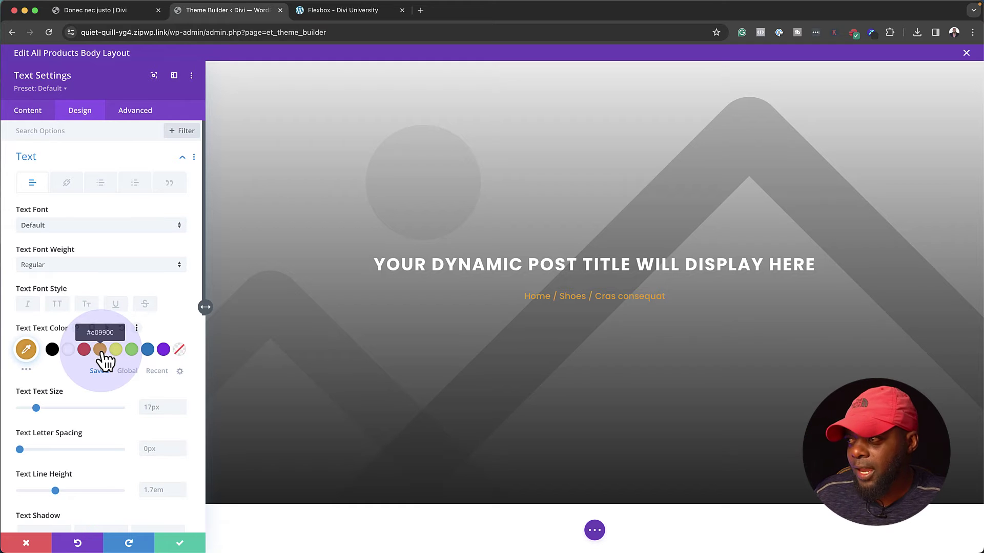
# Save the breadcrumb's Text module settings and close the All Products body layout editor
pyautogui.click(182, 542)
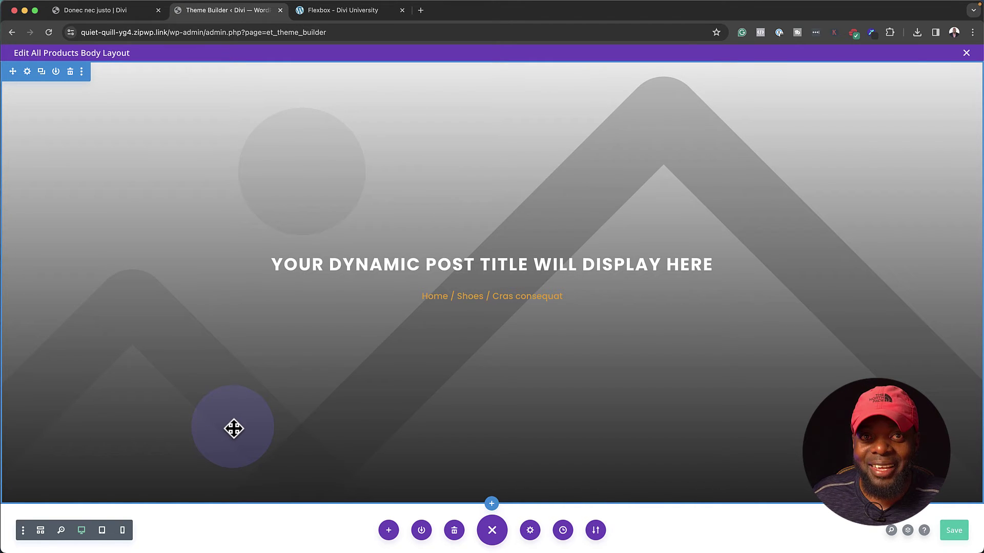
pyautogui.click(966, 54)
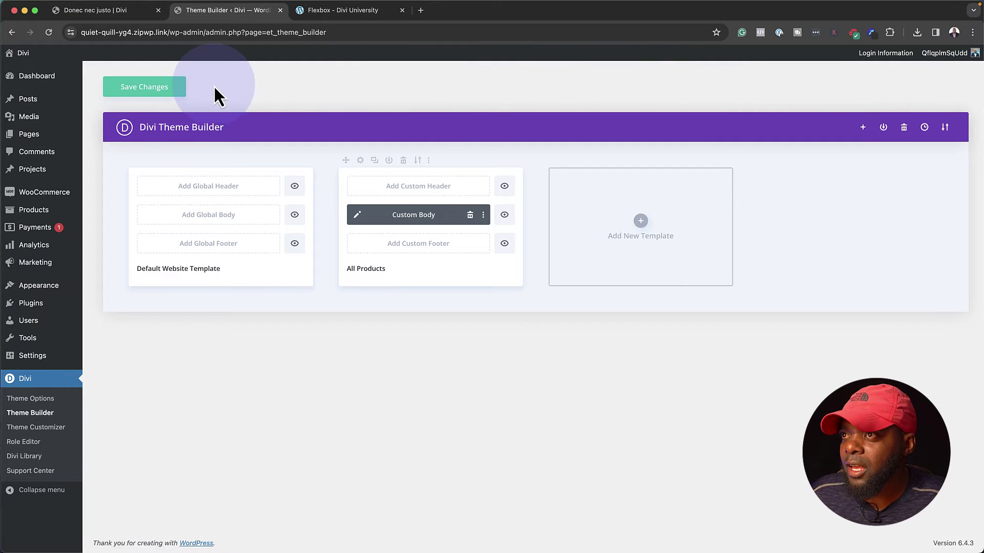
# Save the Theme Builder changes and open the WooCommerce All Products list in a separate browser tab
pyautogui.click(178, 87)
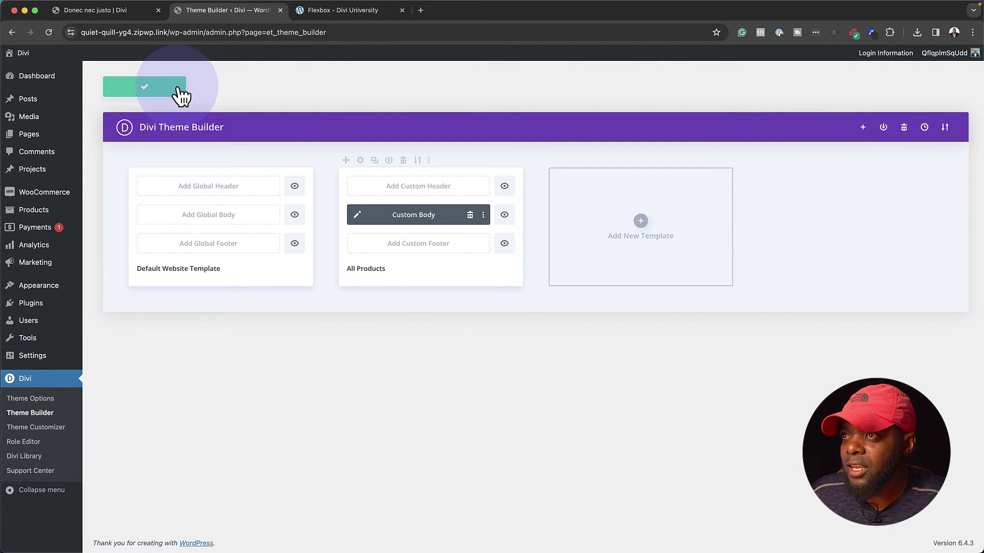
pyautogui.click(127, 14)
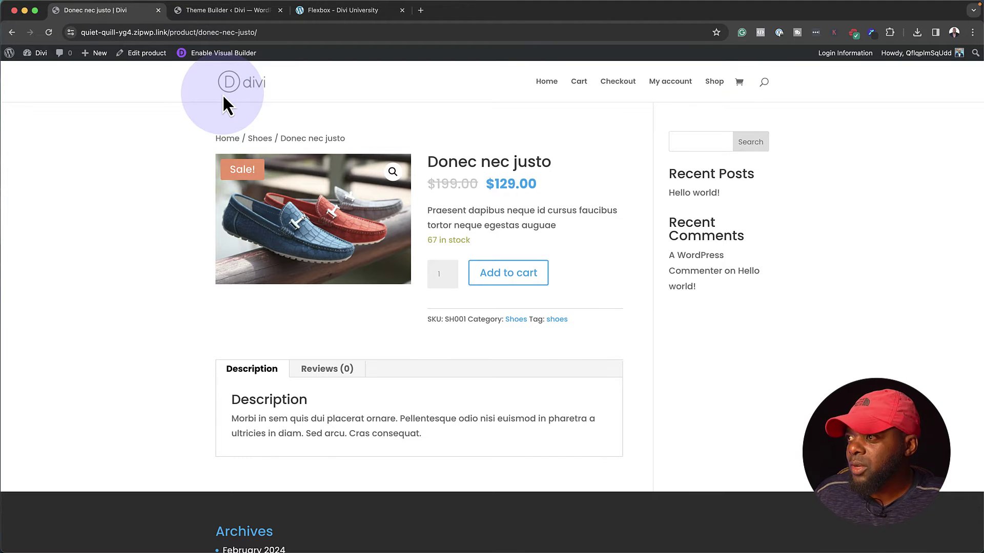
pyautogui.click(224, 10)
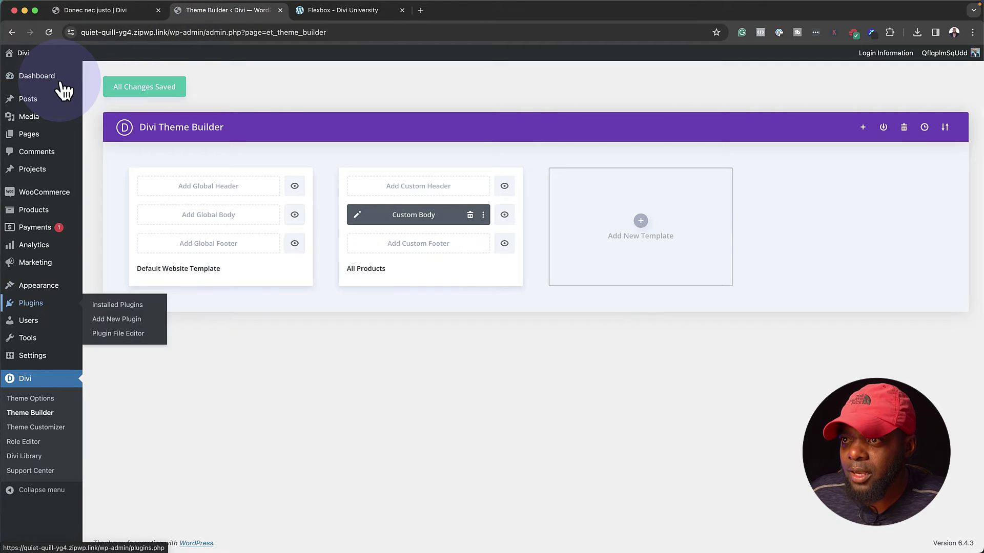
pyautogui.moveTo(120, 218)
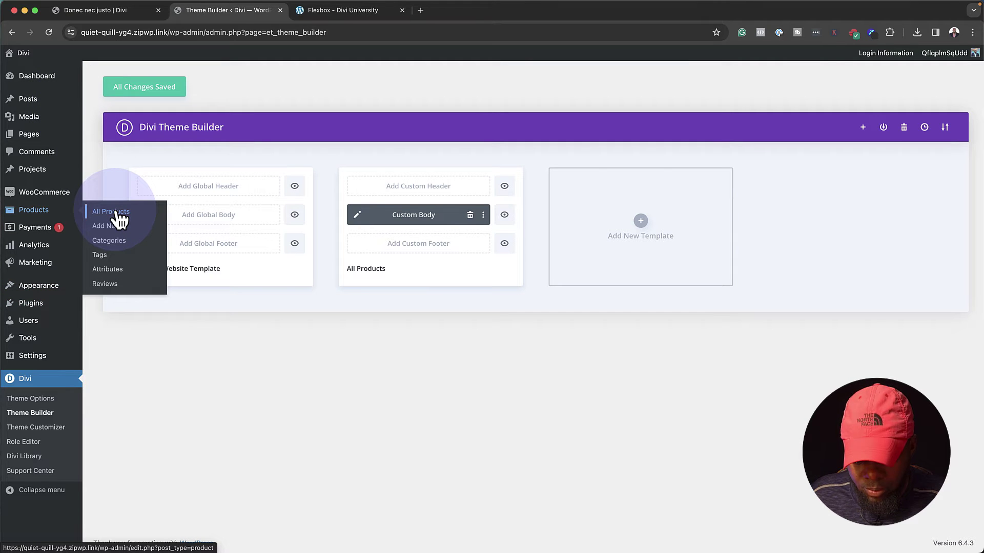
pyautogui.keyDown('super'); pyautogui.click(121, 218); pyautogui.keyUp('super')
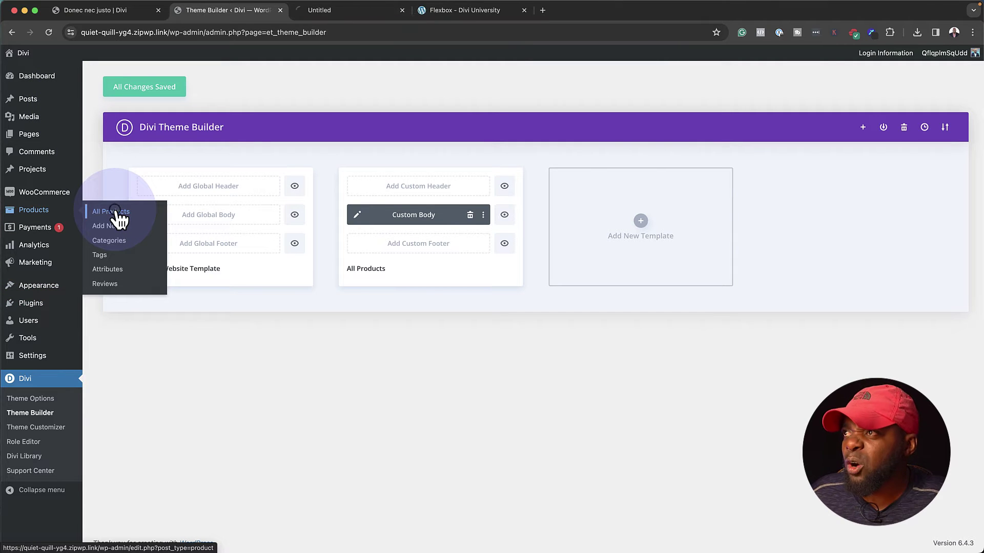
pyautogui.click(365, 14)
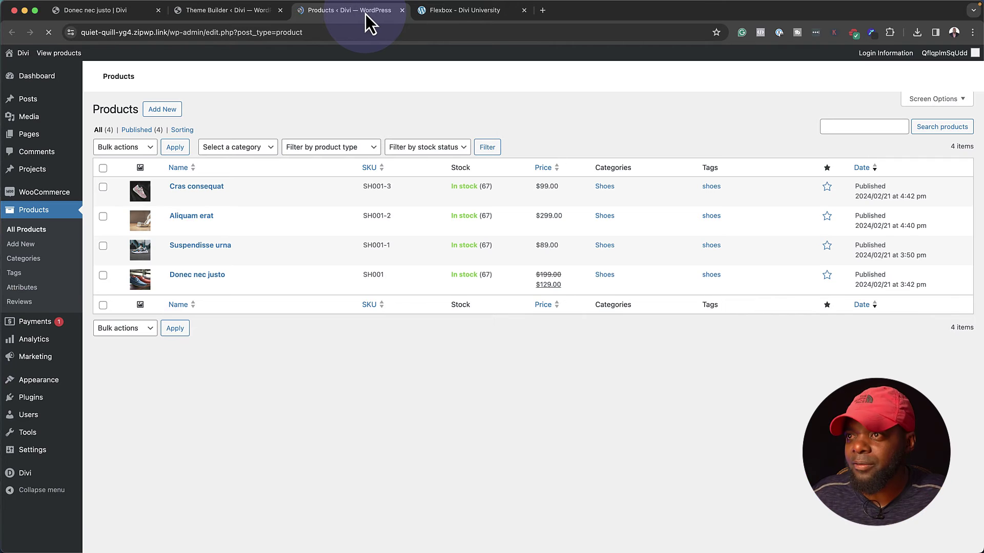
# View the live Cras consequat product page and check how the hero section renders down to the footer
pyautogui.moveTo(234, 226)
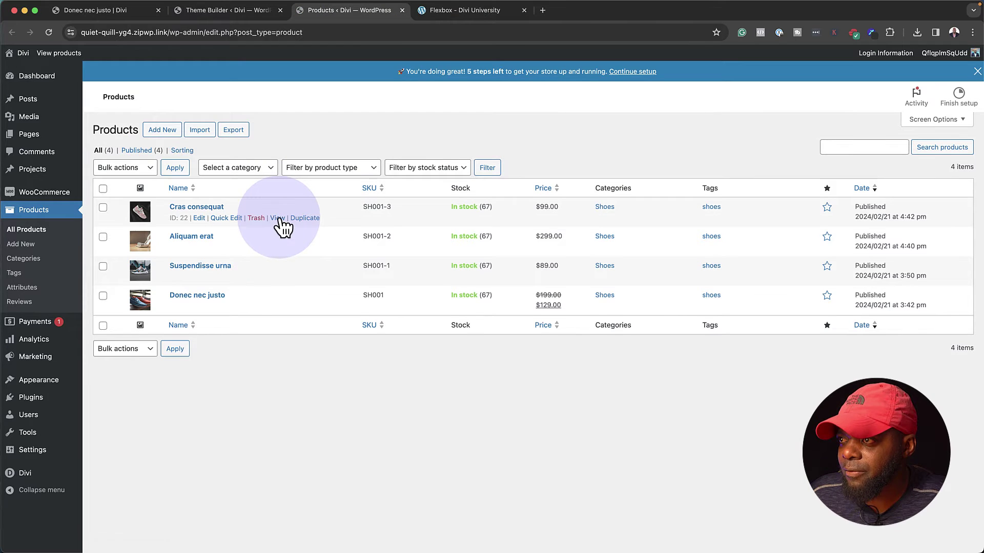
pyautogui.click(278, 218)
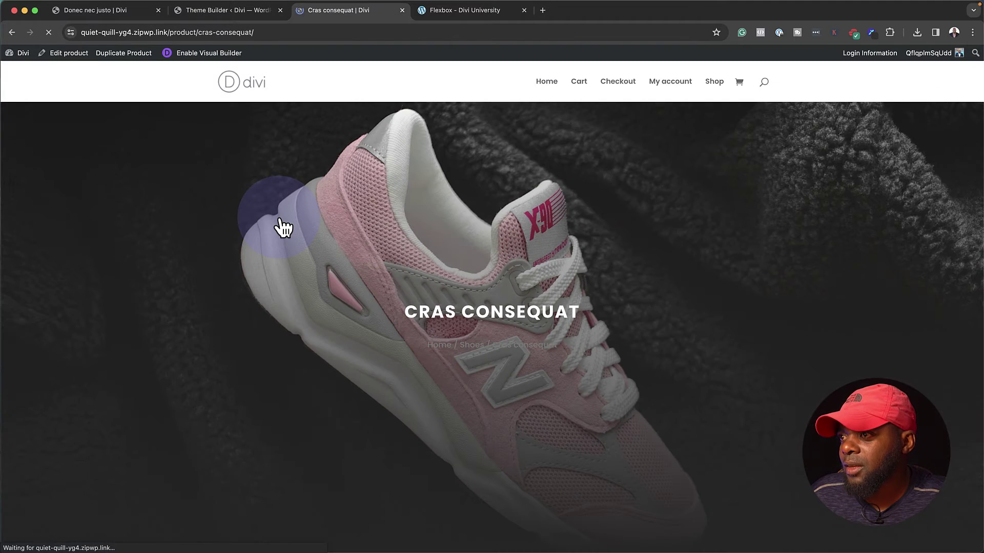
pyautogui.scroll(-3, 614, 301)
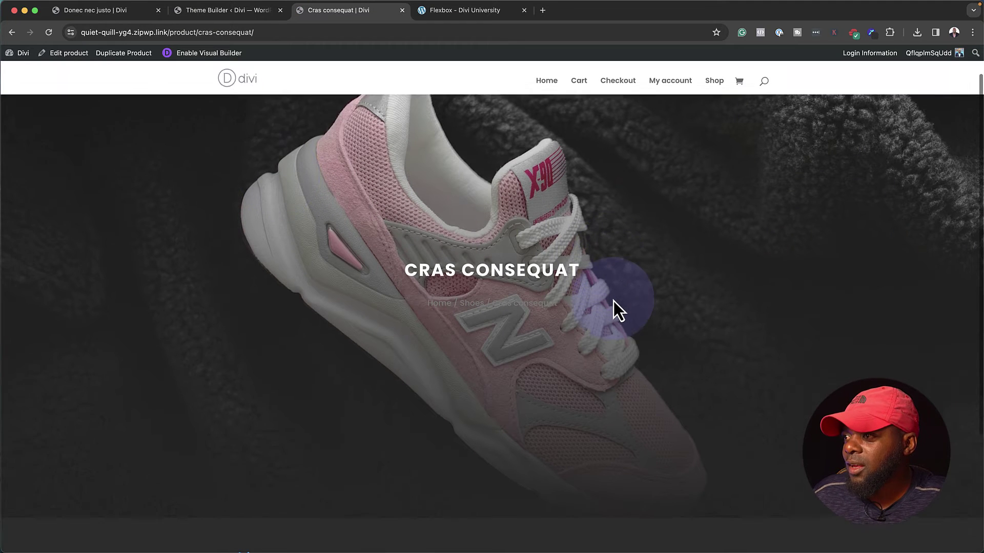
pyautogui.scroll(3, 614, 302)
pyautogui.scroll(-5, 740, 281)
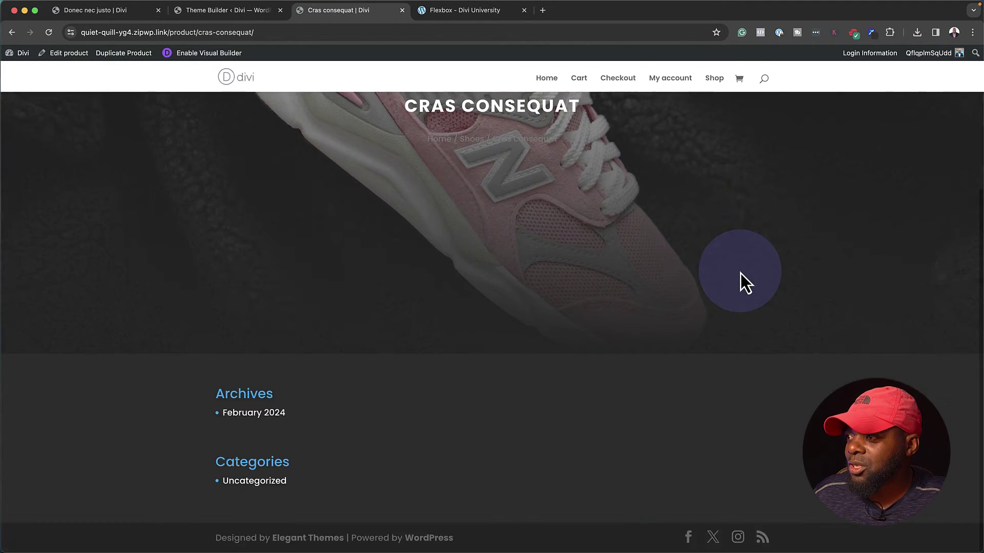
pyautogui.scroll(5, 740, 281)
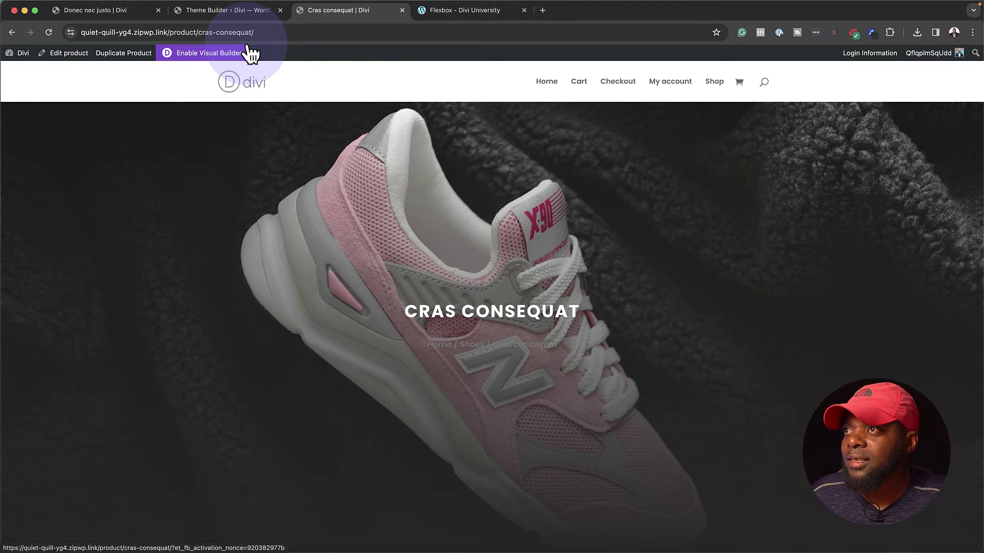
# Return to the product list and view the live Aliquam erat page to check its hero section
pyautogui.click(12, 33)
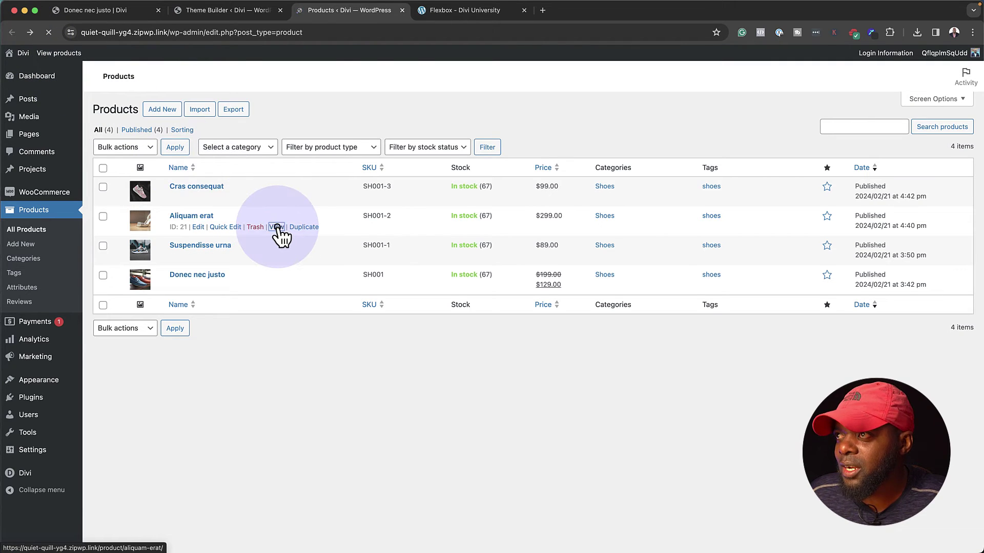
pyautogui.click(277, 228)
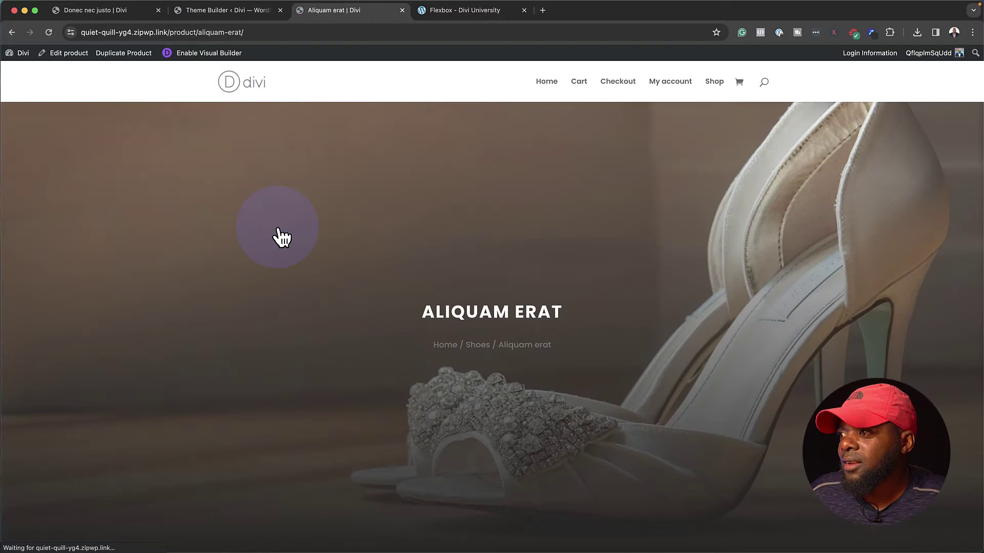
pyautogui.scroll(-2, 181, 254)
pyautogui.scroll(-3, 181, 254)
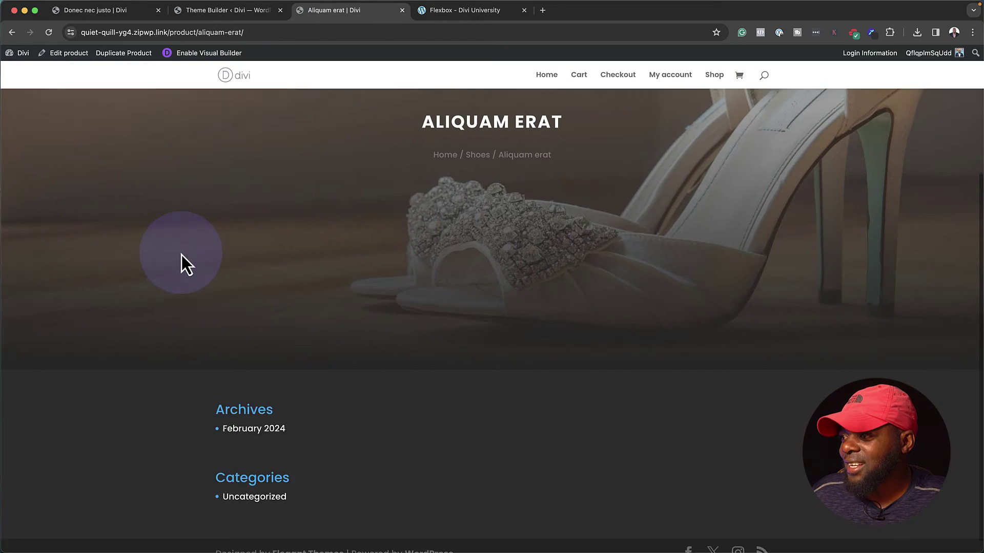
pyautogui.scroll(5, 181, 254)
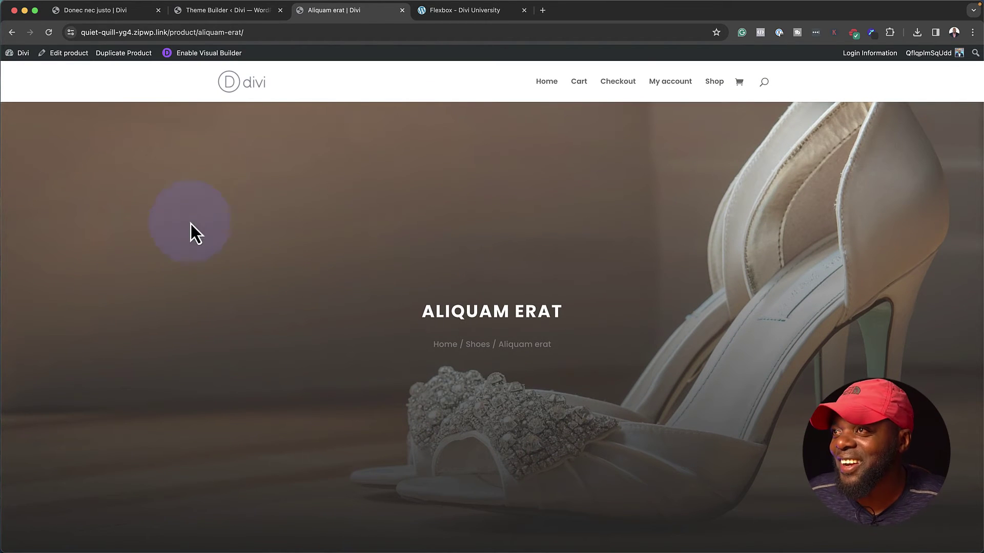
# Go back to the Theme Builder and open the All Products custom body layout for editing
pyautogui.click(252, 13)
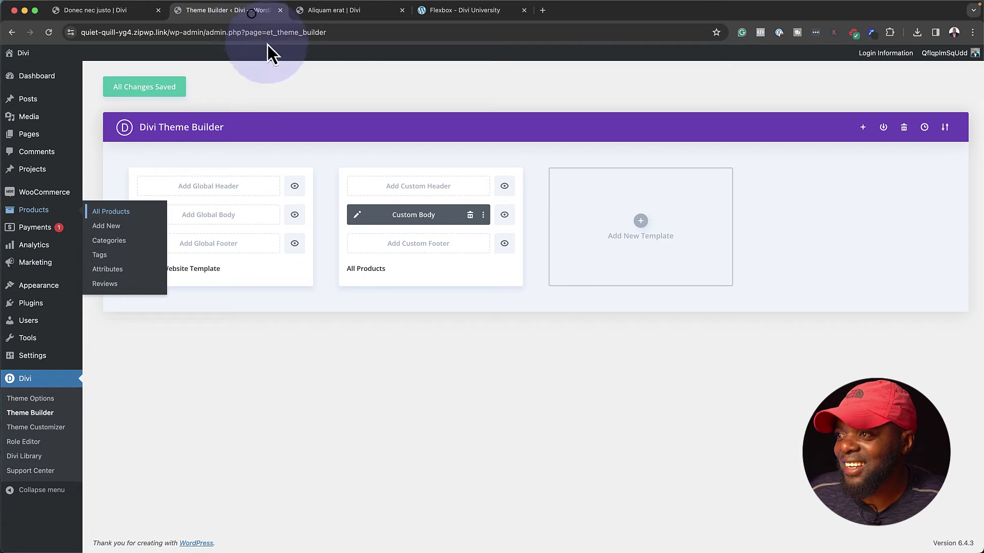
pyautogui.click(358, 214)
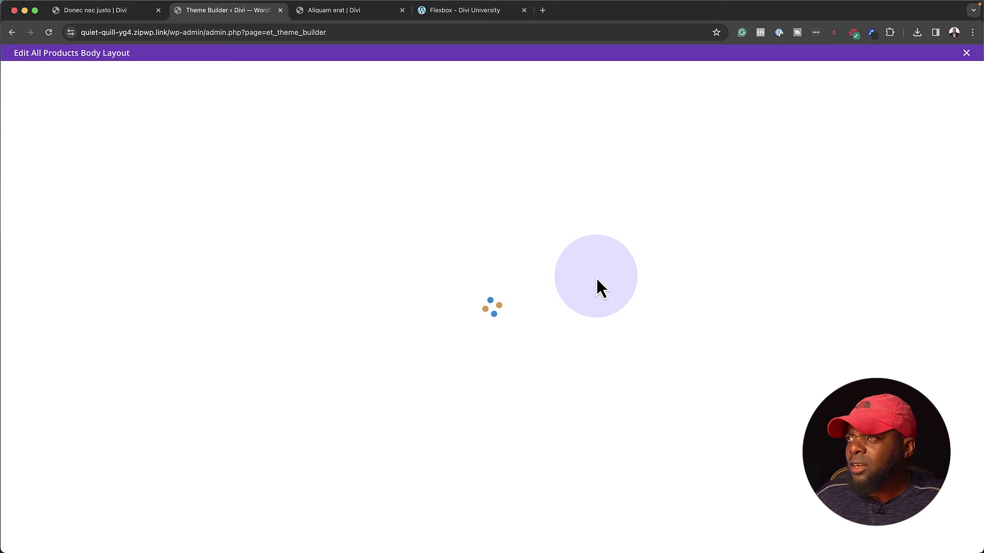
pyautogui.click(364, 16)
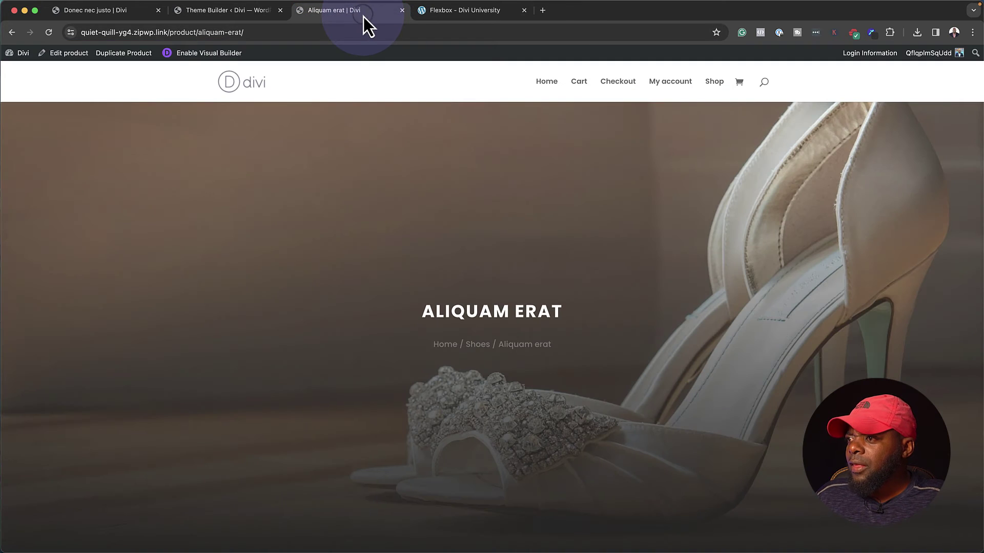
pyautogui.click(263, 12)
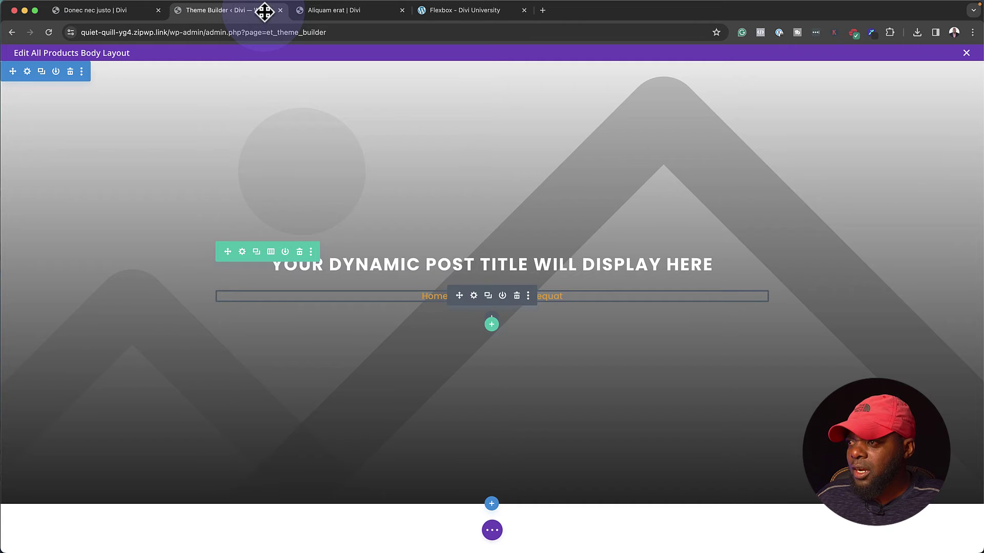
# Add a regular section below the hero with a two-column row split three-fifths and two-fifths
pyautogui.click(299, 87)
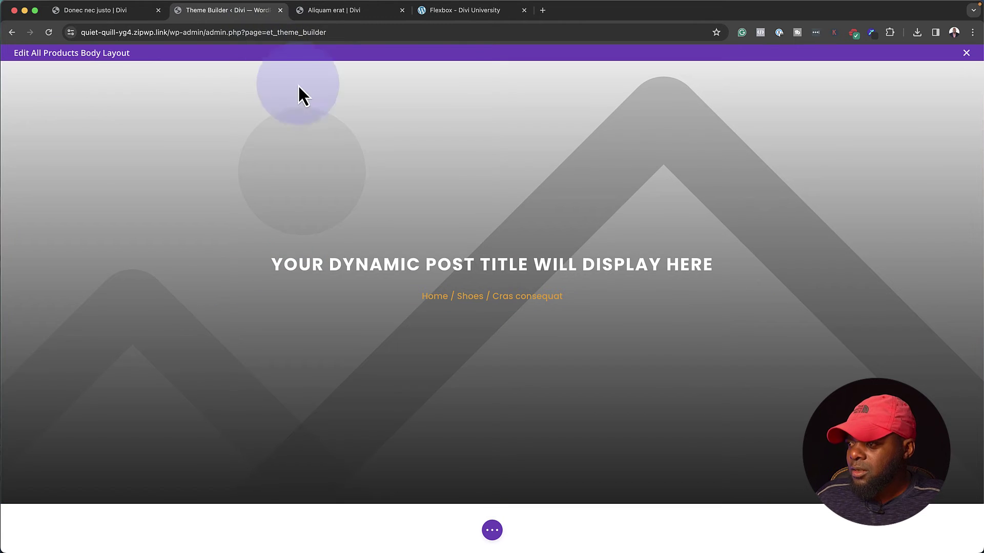
pyautogui.scroll(-1, 318, 128)
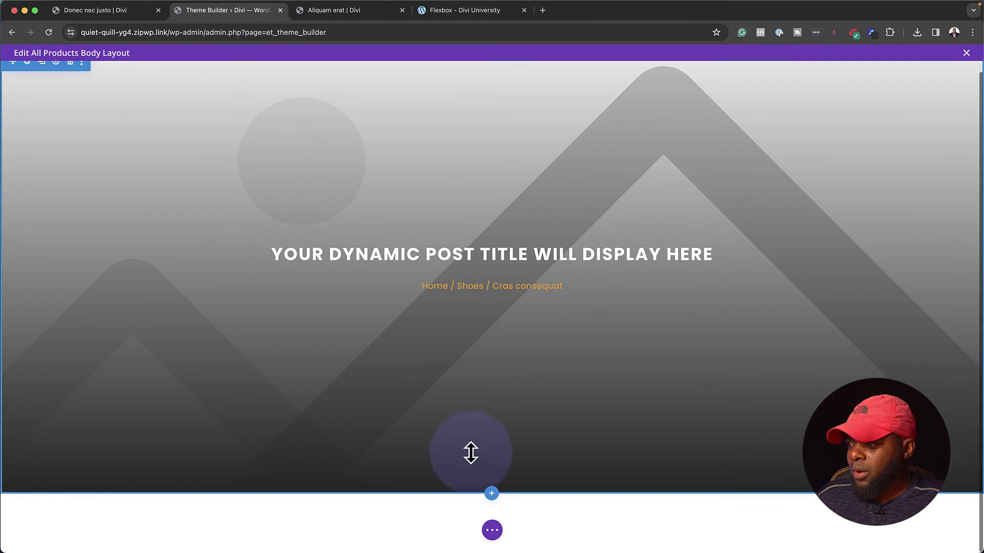
pyautogui.click(490, 495)
pyautogui.click(435, 461)
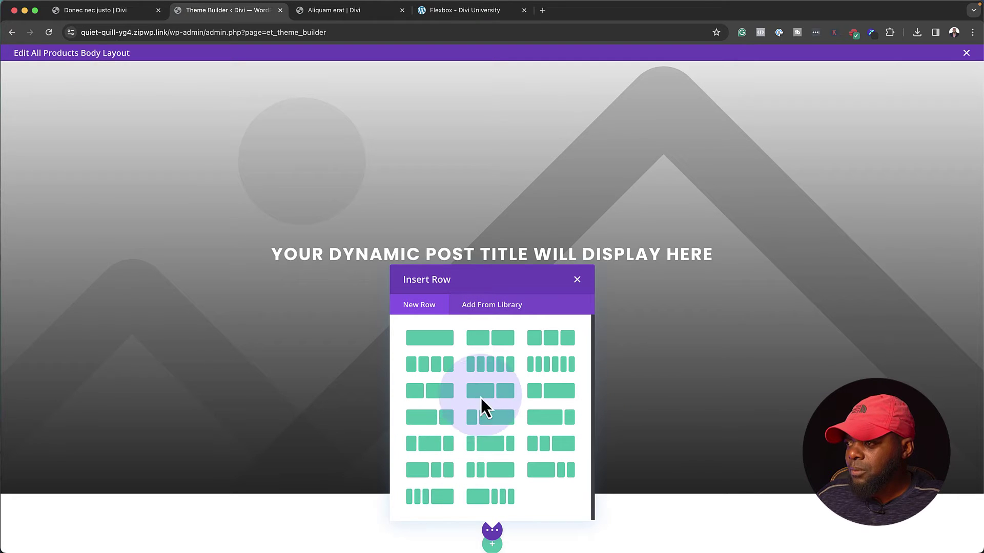
pyautogui.click(485, 395)
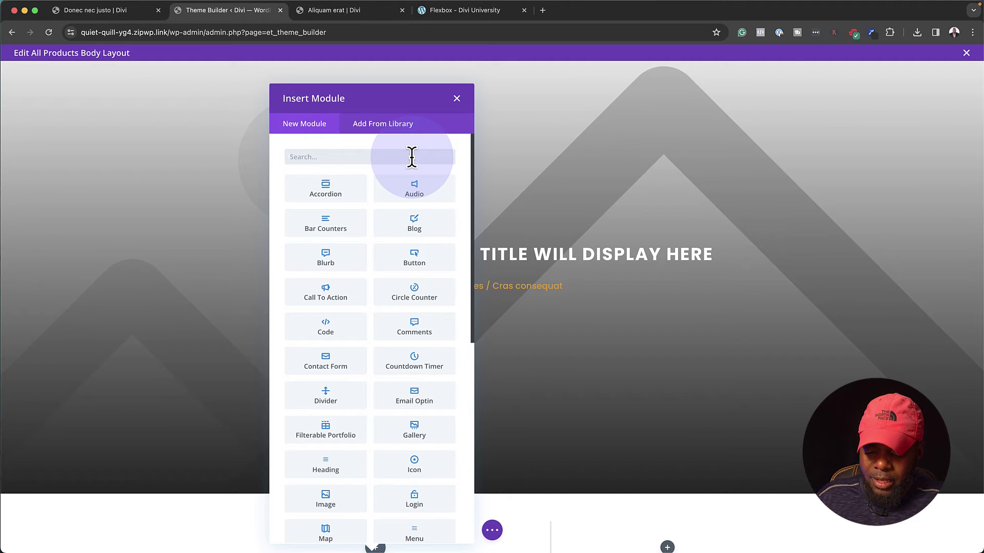
# Insert a Woo Product Images module in the wider column and dock its settings beside the layout
pyautogui.write('imag')
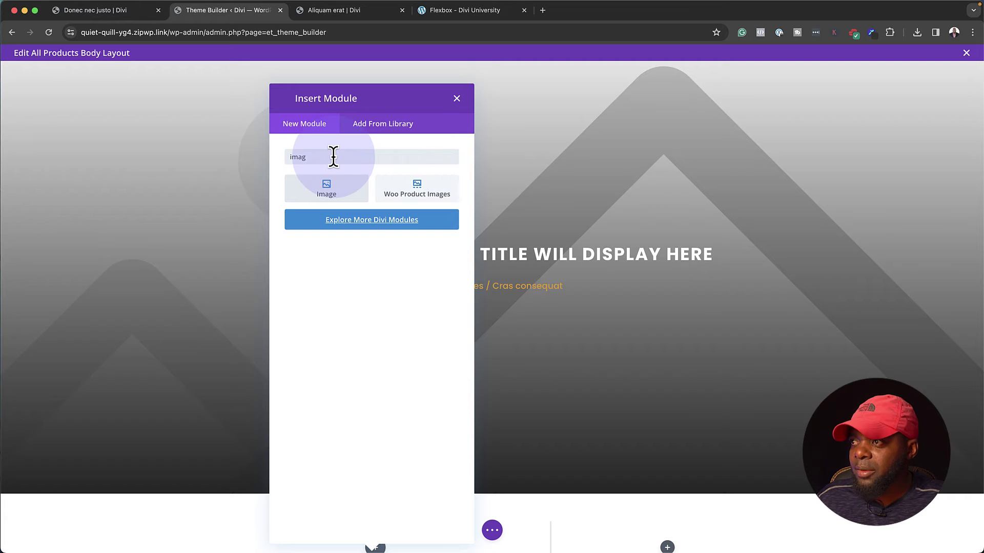
pyautogui.click(448, 196)
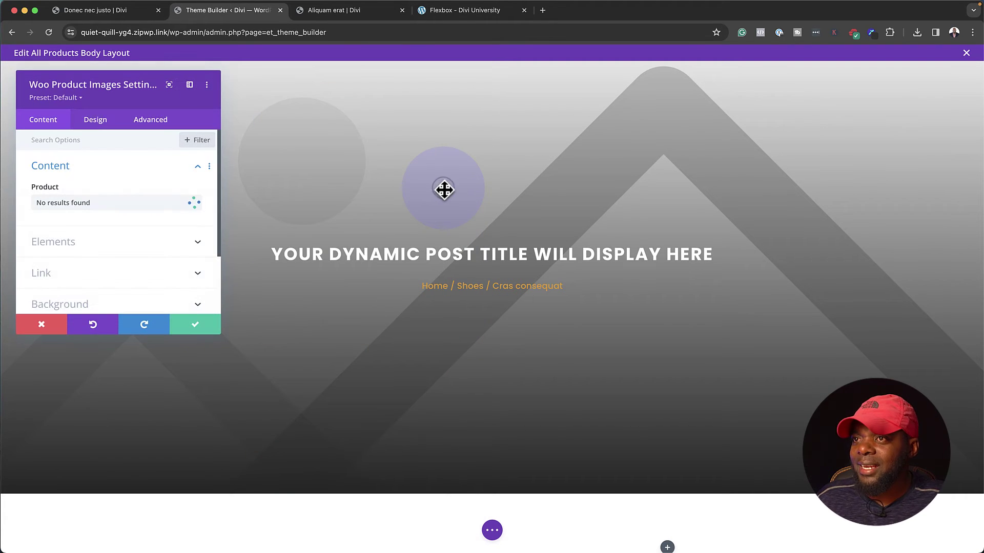
pyautogui.click(189, 86)
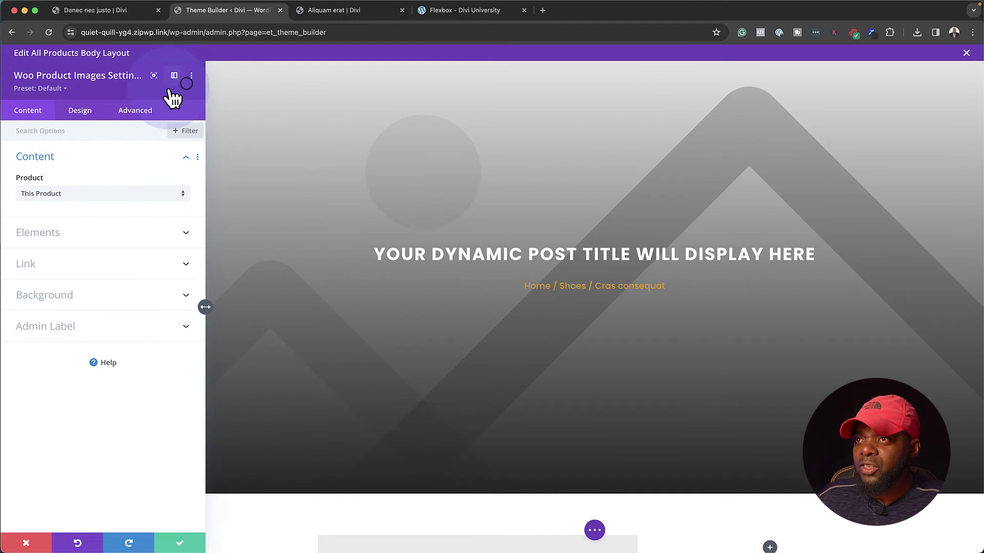
# Give the Woo Product Images module 10px rounded corners on all sides and save its settings
pyautogui.click(82, 111)
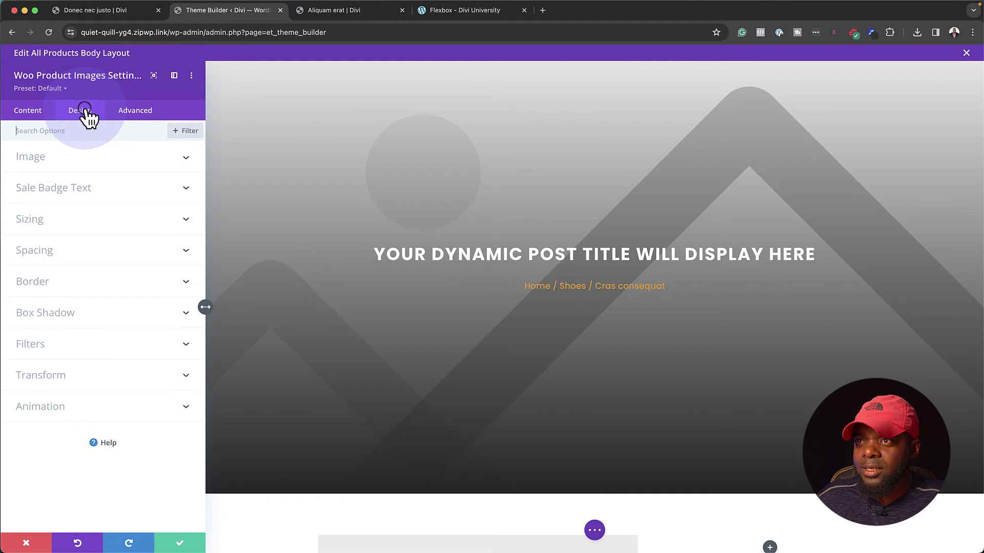
pyautogui.click(47, 281)
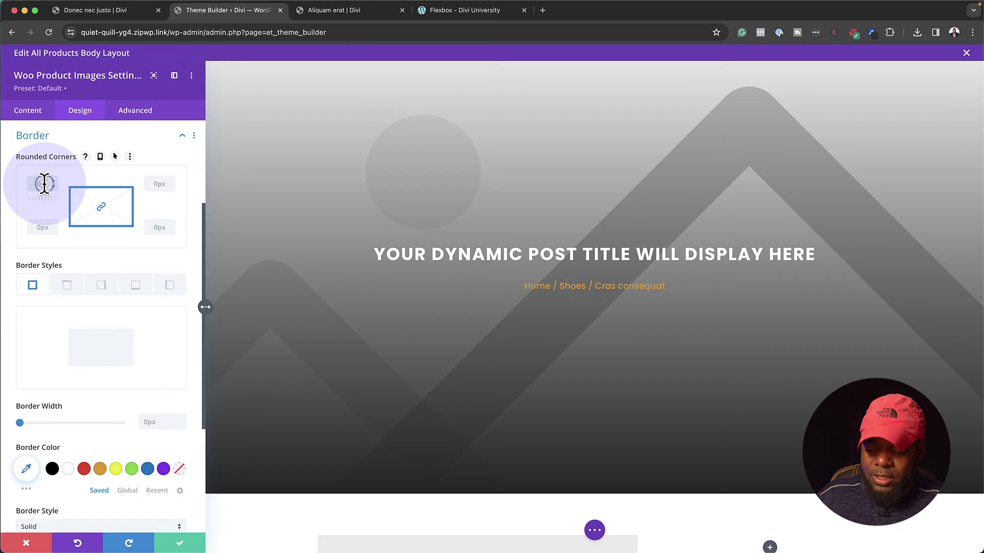
pyautogui.write('10')
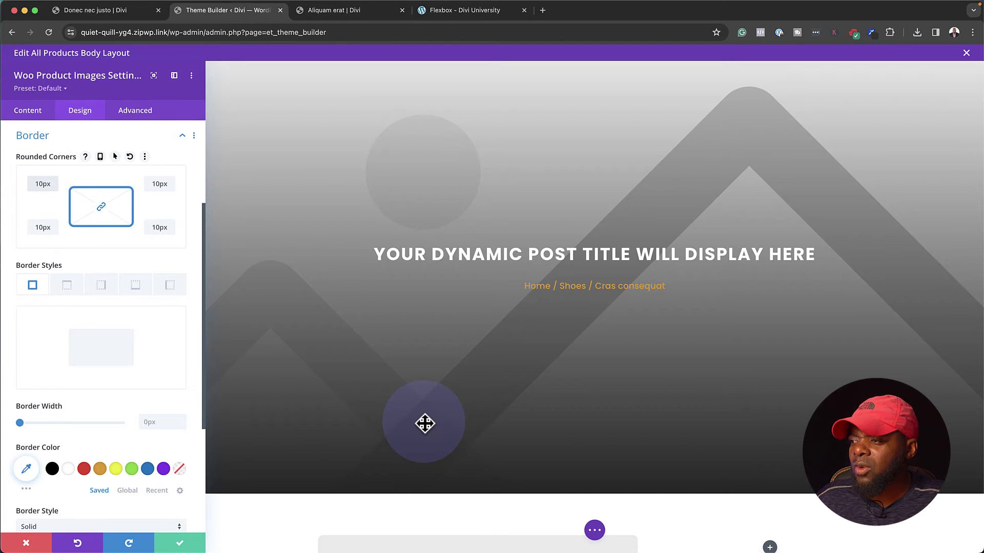
pyautogui.scroll(-5, 424, 422)
pyautogui.scroll(-3, 425, 422)
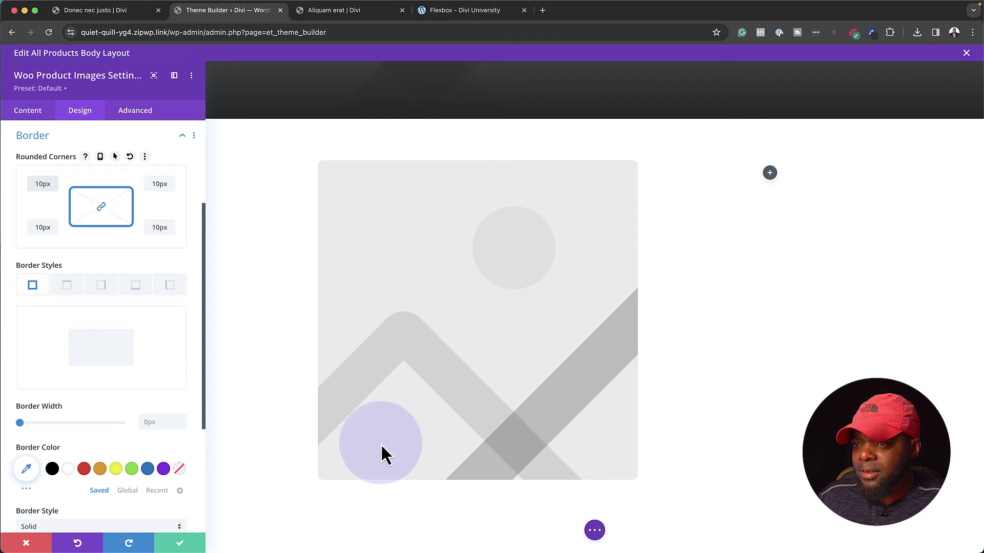
pyautogui.click(180, 545)
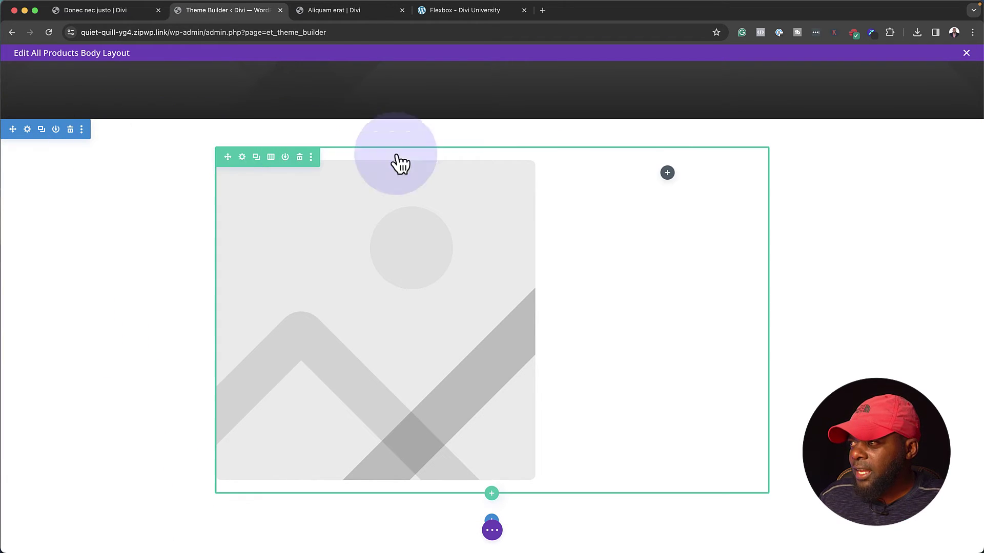
# Insert a Woo Product Title module in the empty narrower column and save its default settings
pyautogui.click(666, 173)
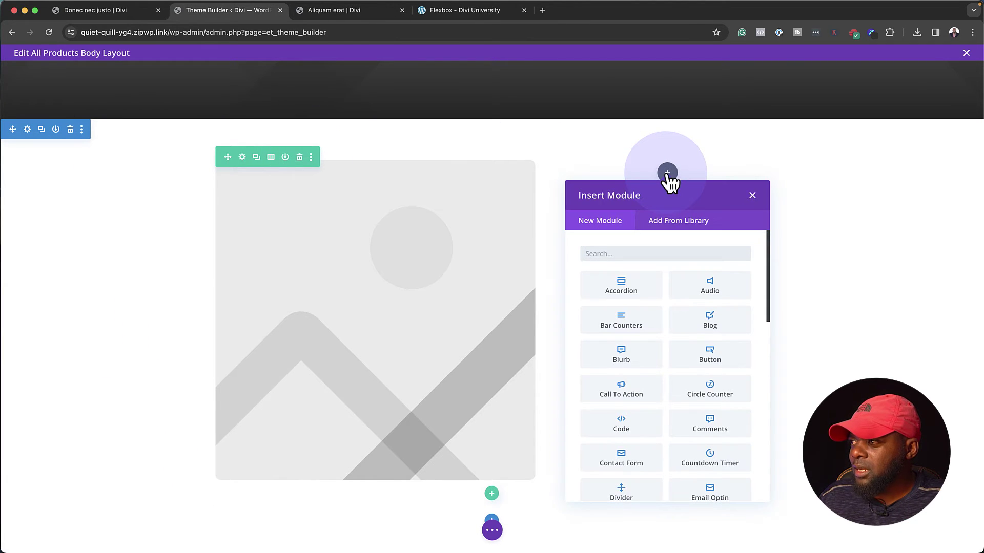
pyautogui.write('Text')
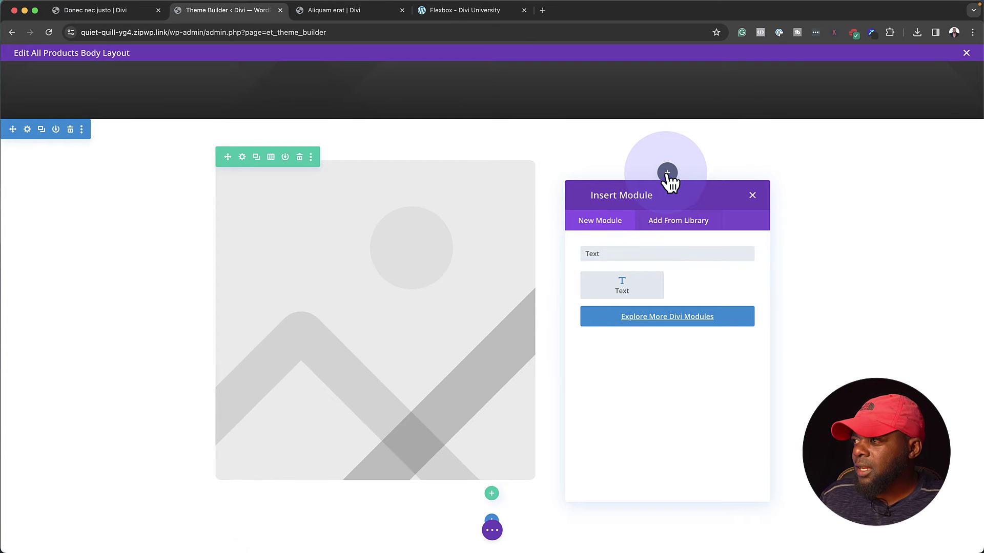
pyautogui.doubleClick(635, 253)
pyautogui.write('woo')
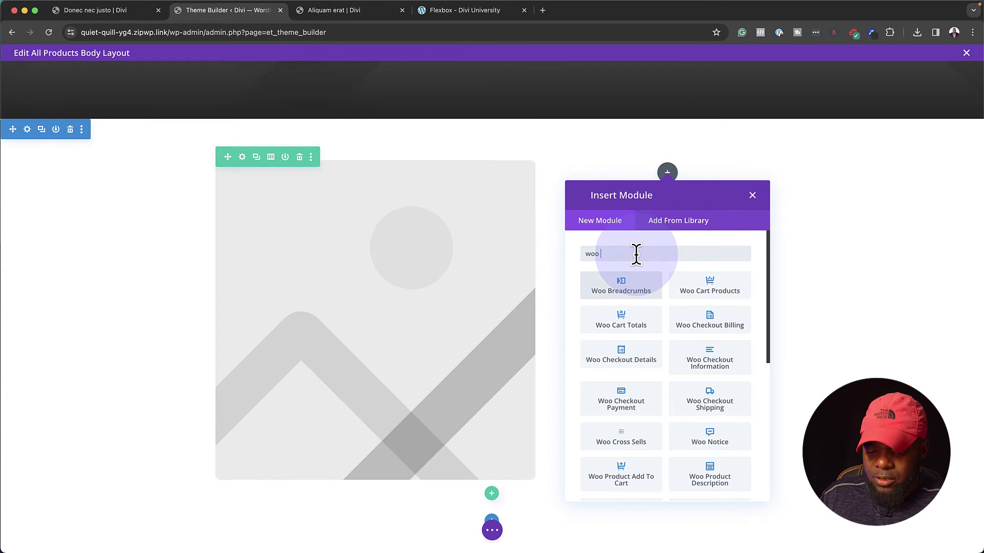
pyautogui.write(' pr')
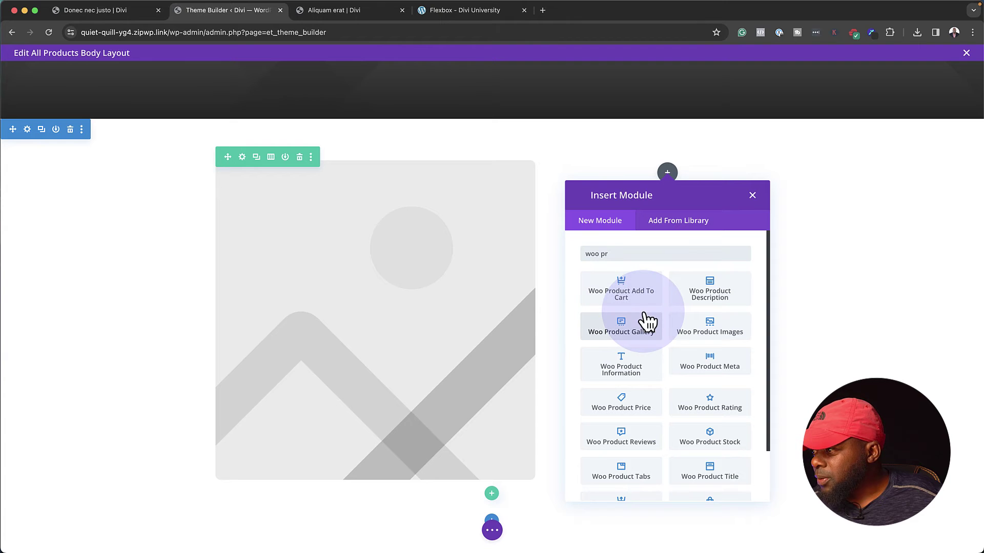
pyautogui.scroll(-3, 677, 407)
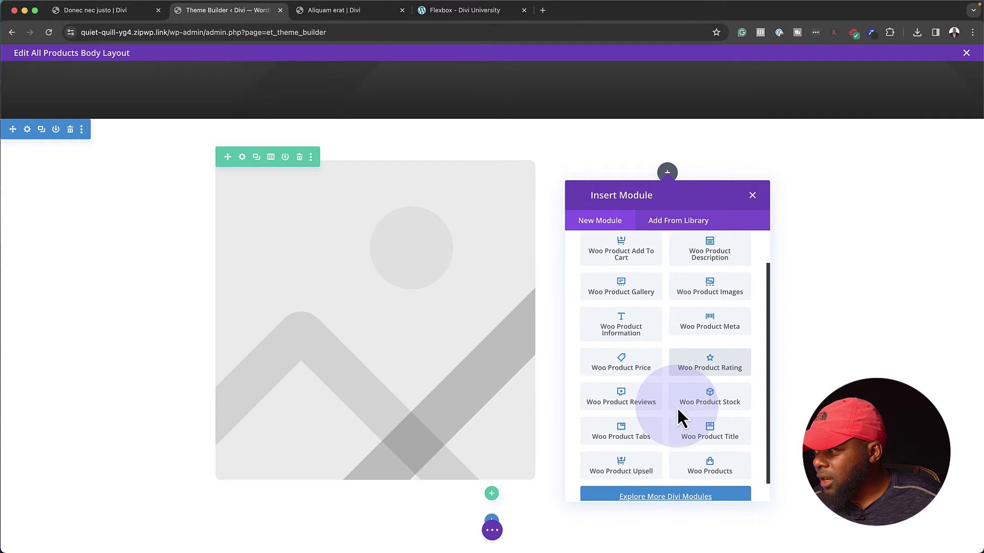
pyautogui.click(741, 426)
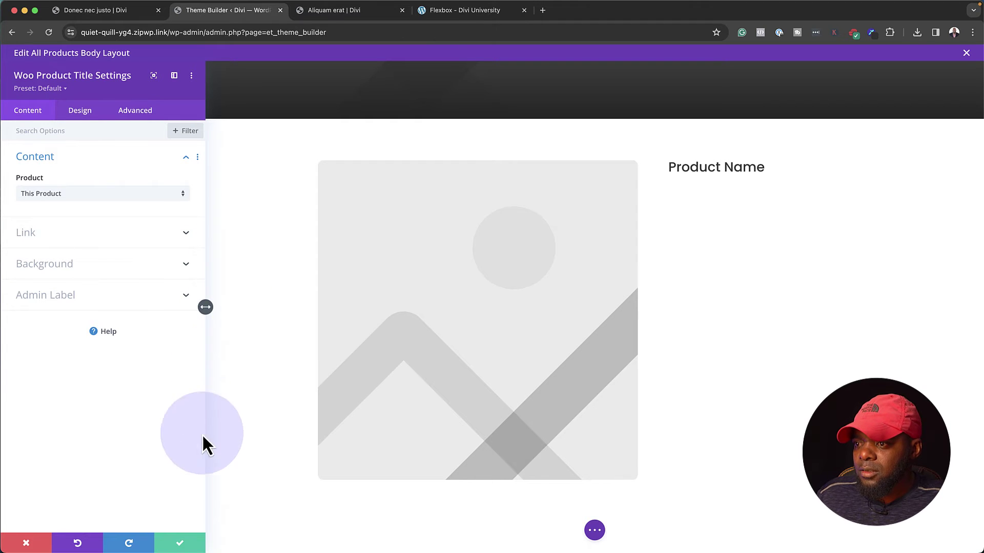
pyautogui.click(181, 542)
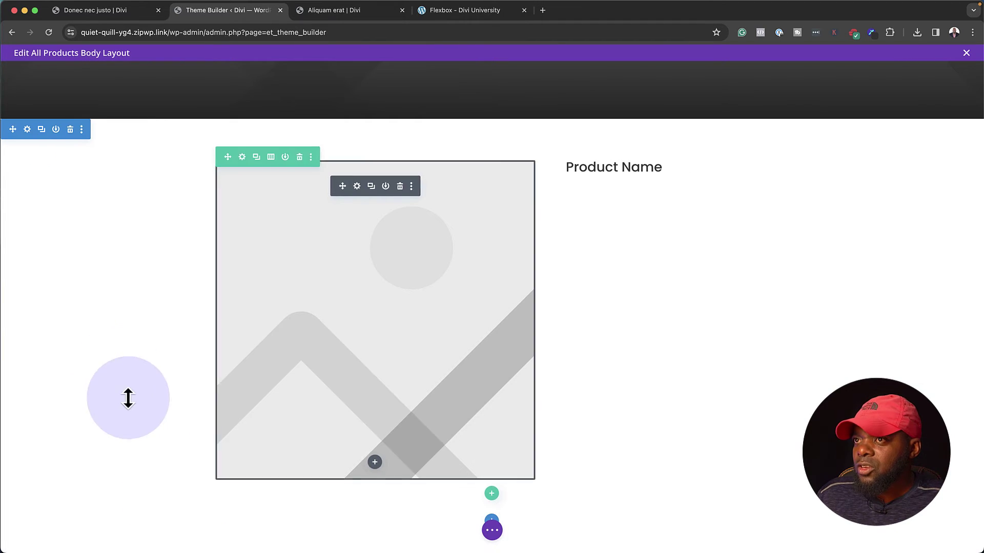
# Set the background color of the section below the hero to #191919 and save the section settings
pyautogui.click(27, 130)
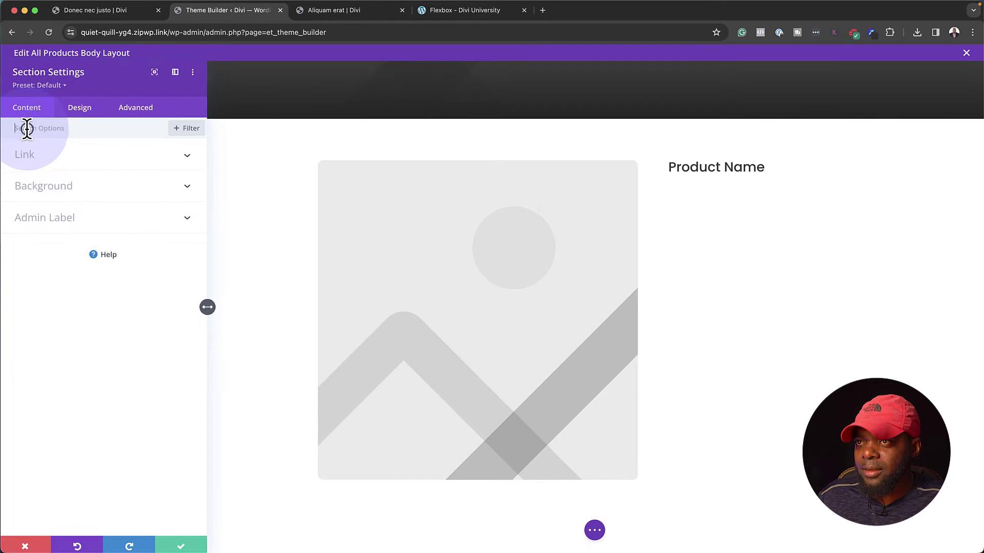
pyautogui.click(44, 193)
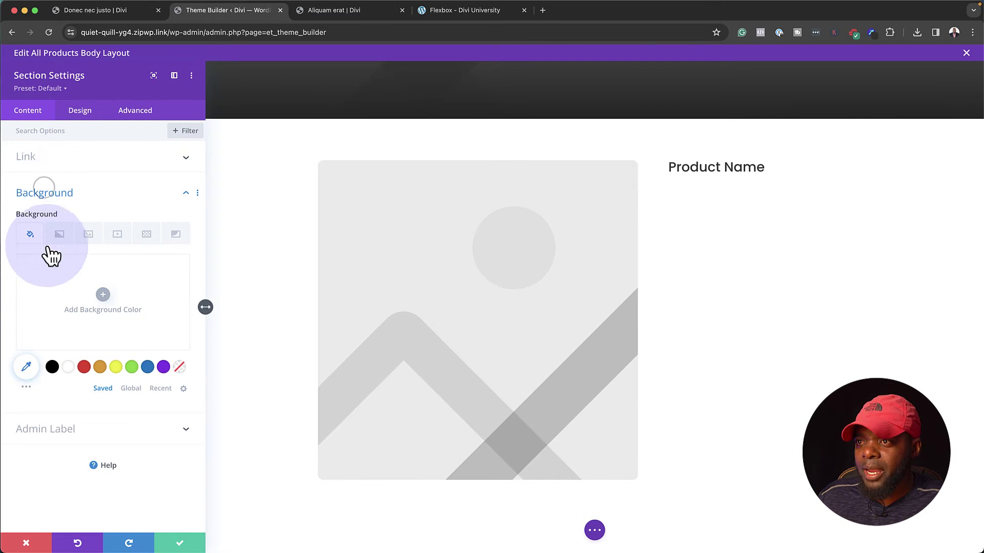
pyautogui.click(52, 366)
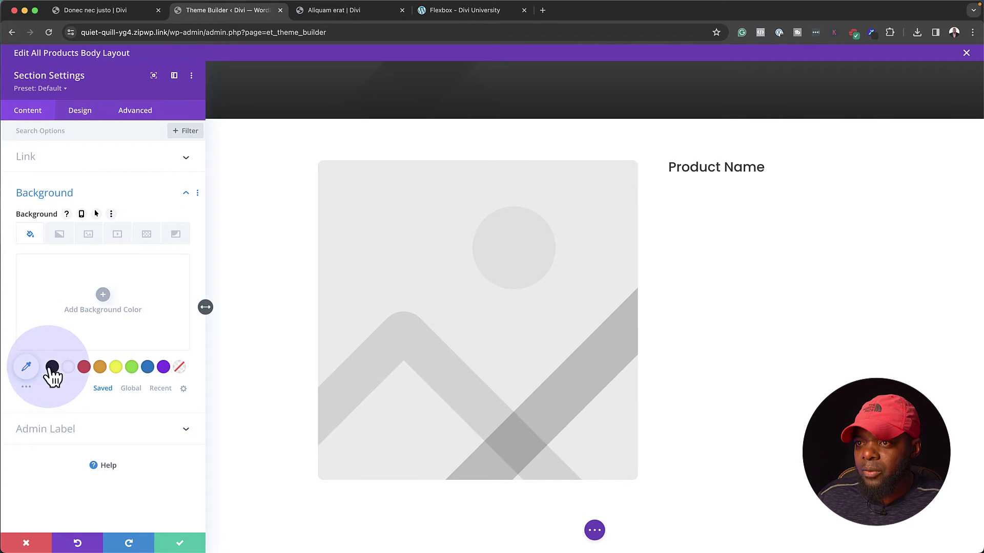
pyautogui.click(26, 367)
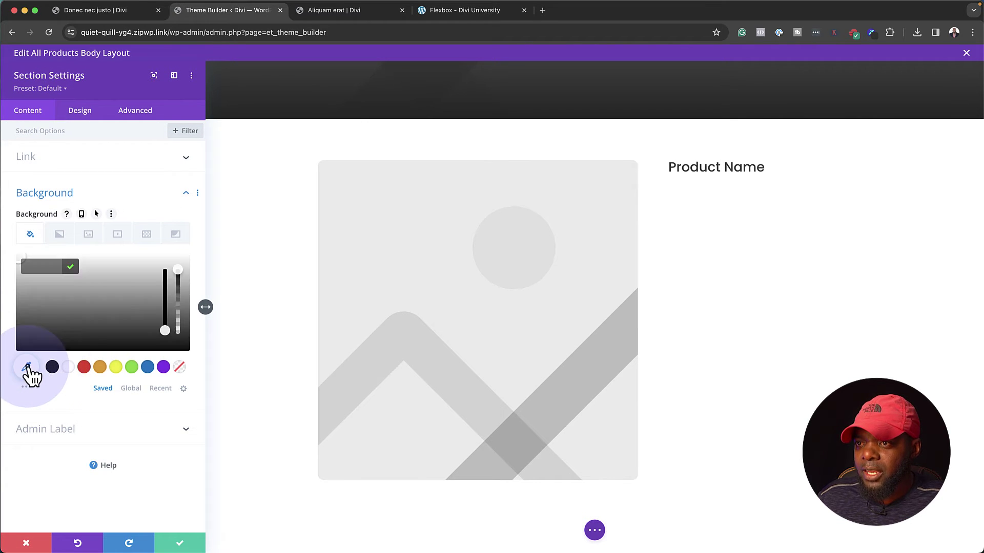
pyautogui.click(44, 267)
pyautogui.write('191919')
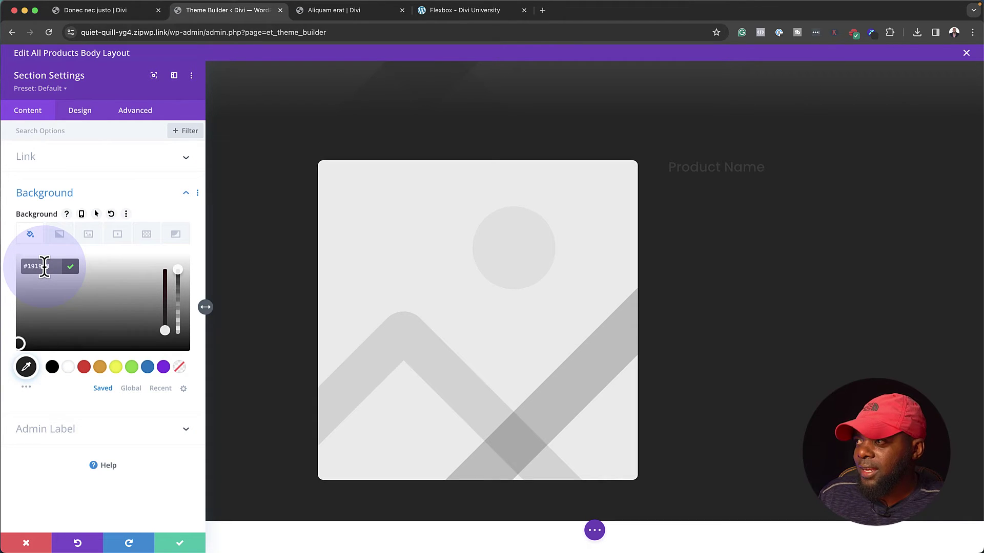
pyautogui.click(182, 544)
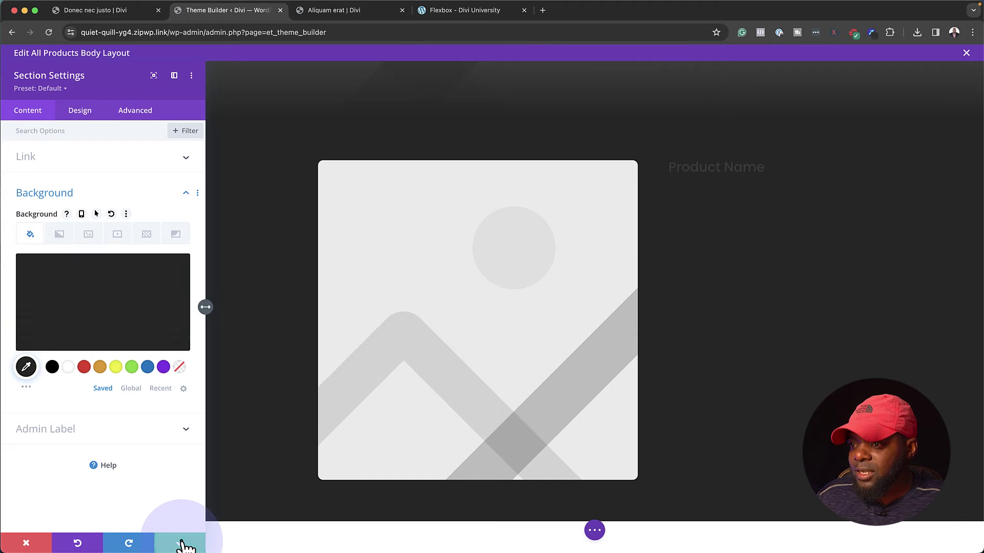
# Give the row's second column, which holds the product title, a #262626 background color
pyautogui.scroll(4, 183, 485)
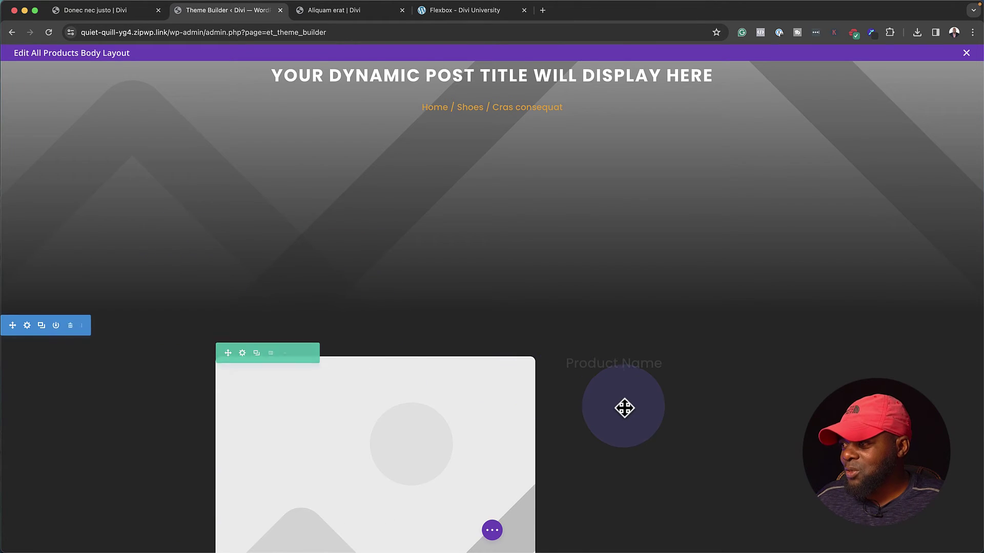
pyautogui.scroll(-3, 624, 408)
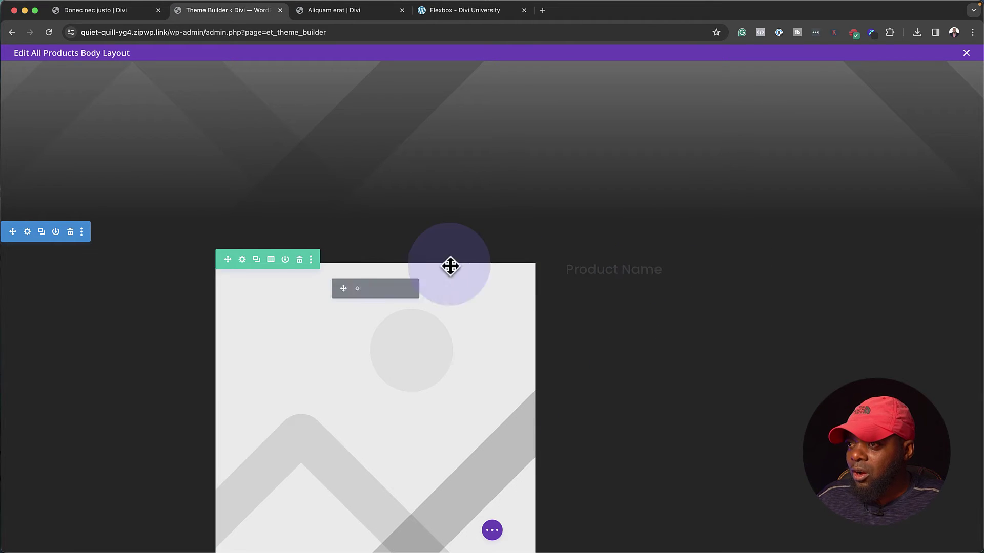
pyautogui.click(244, 260)
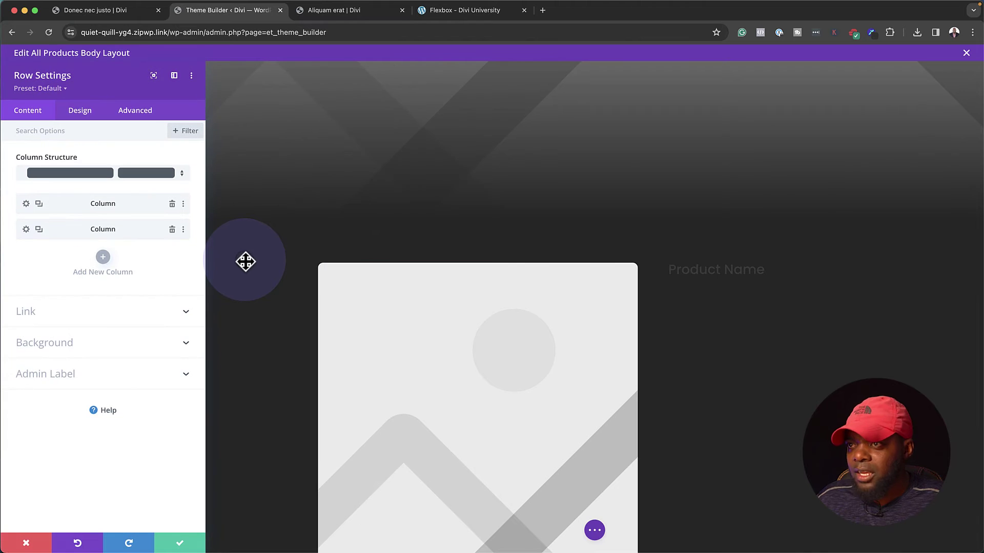
pyautogui.click(26, 230)
pyautogui.click(46, 272)
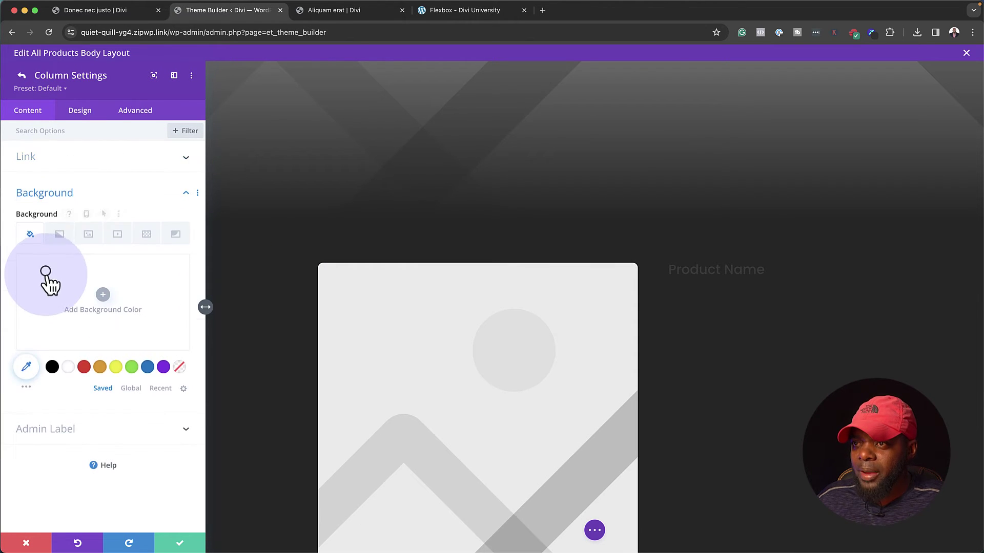
pyautogui.click(53, 367)
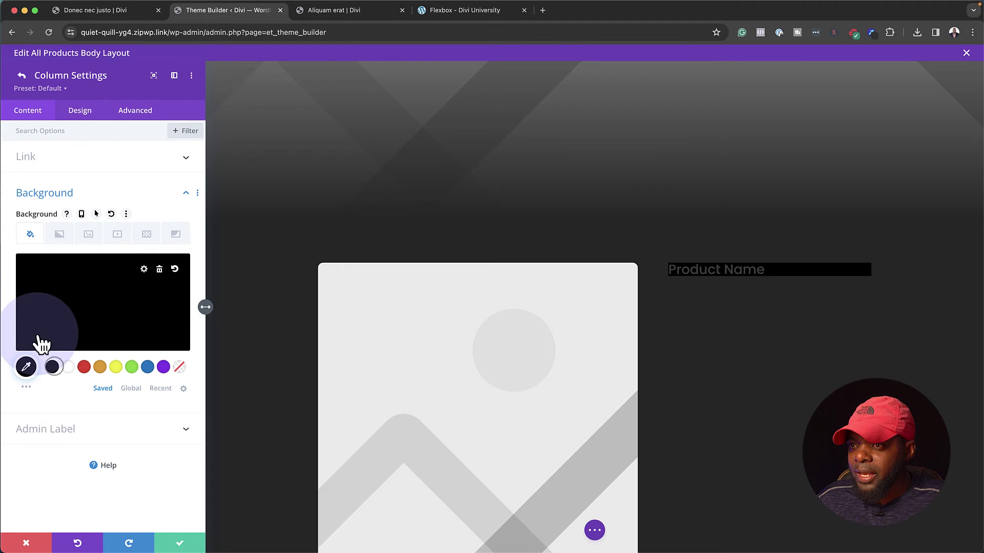
pyautogui.click(38, 337)
pyautogui.moveTo(22, 351); pyautogui.dragTo(20, 346)
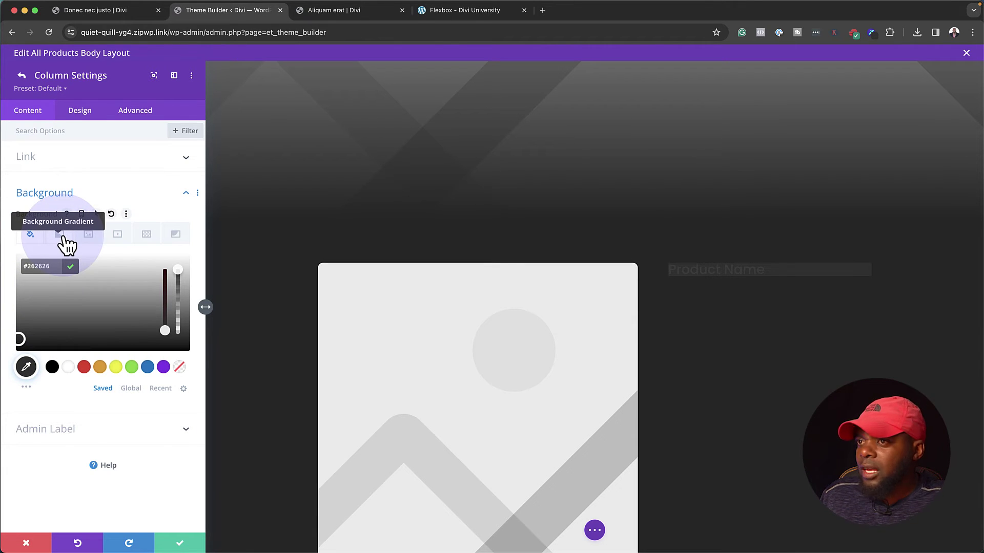
# Round all four corners of the product title column by 10px
pyautogui.click(82, 110)
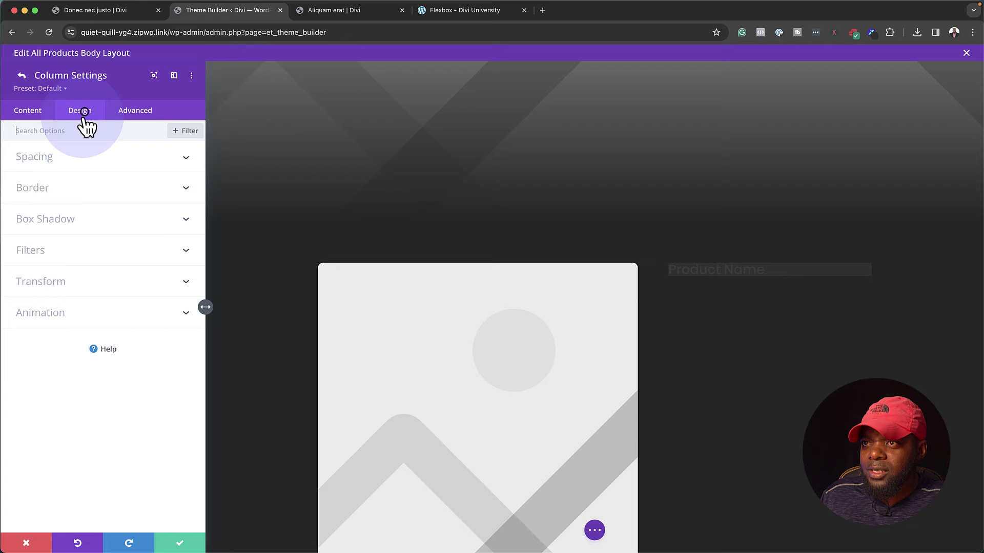
pyautogui.click(53, 190)
pyautogui.click(44, 185)
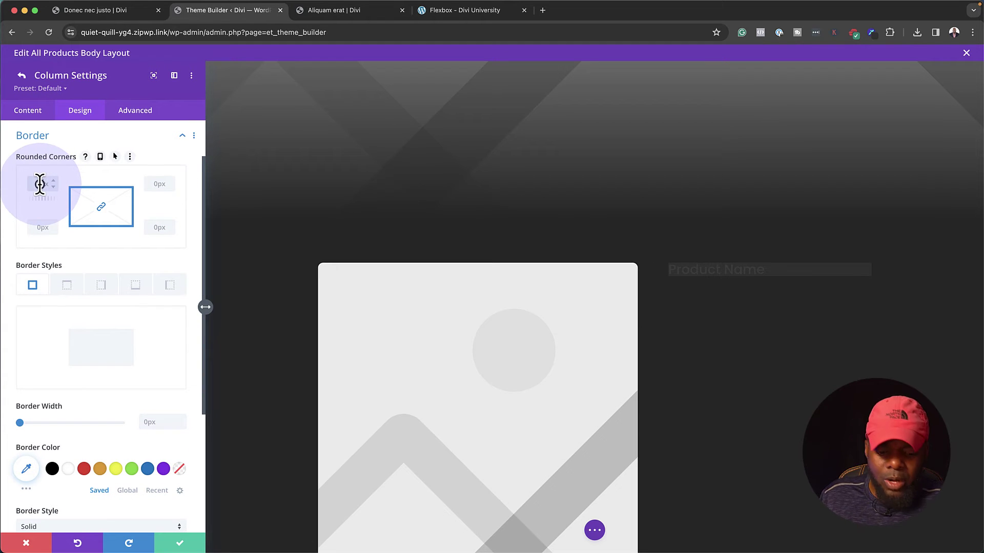
pyautogui.write('10px')
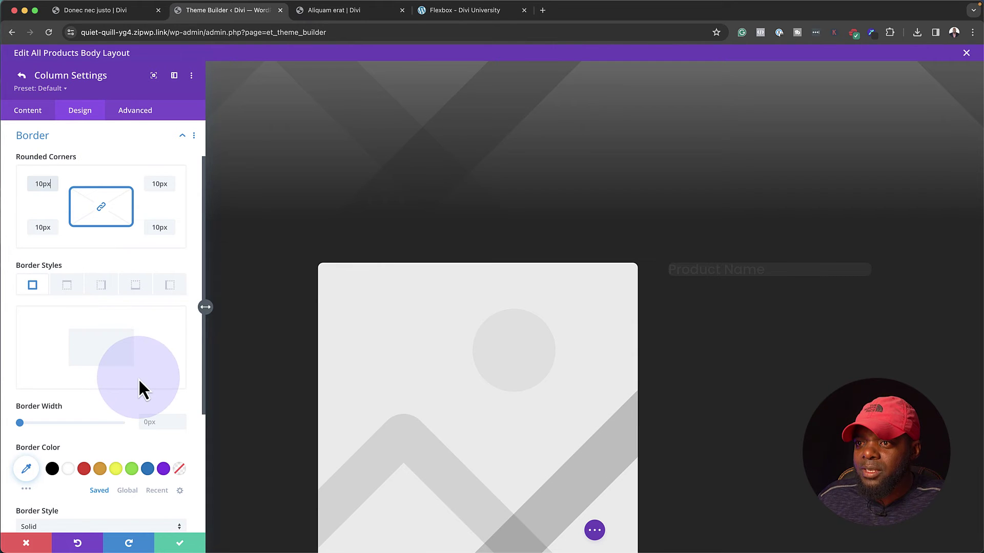
# Set the product title column's padding to 4% on all four sides and save the column and row settings
pyautogui.scroll(-5, 138, 378)
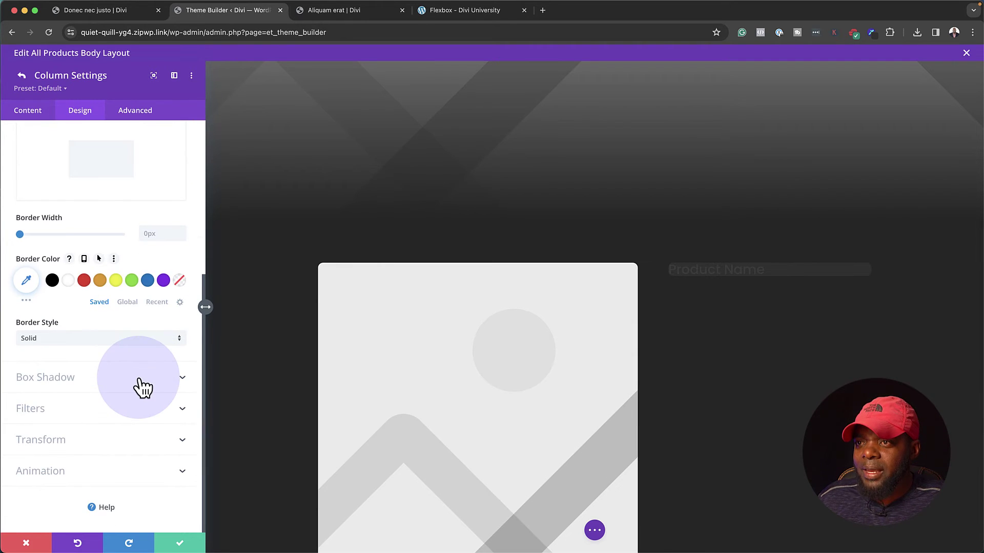
pyautogui.scroll(6, 97, 395)
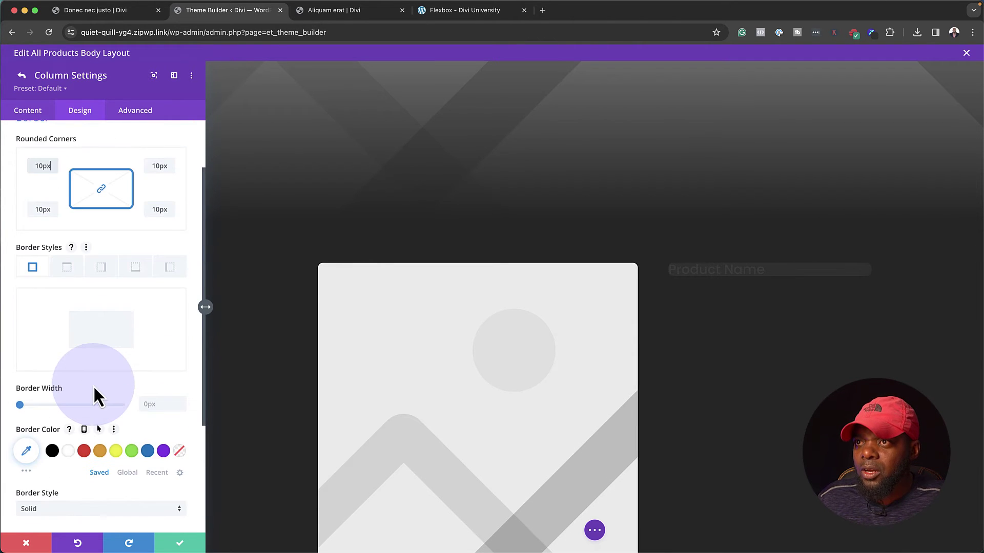
pyautogui.click(35, 158)
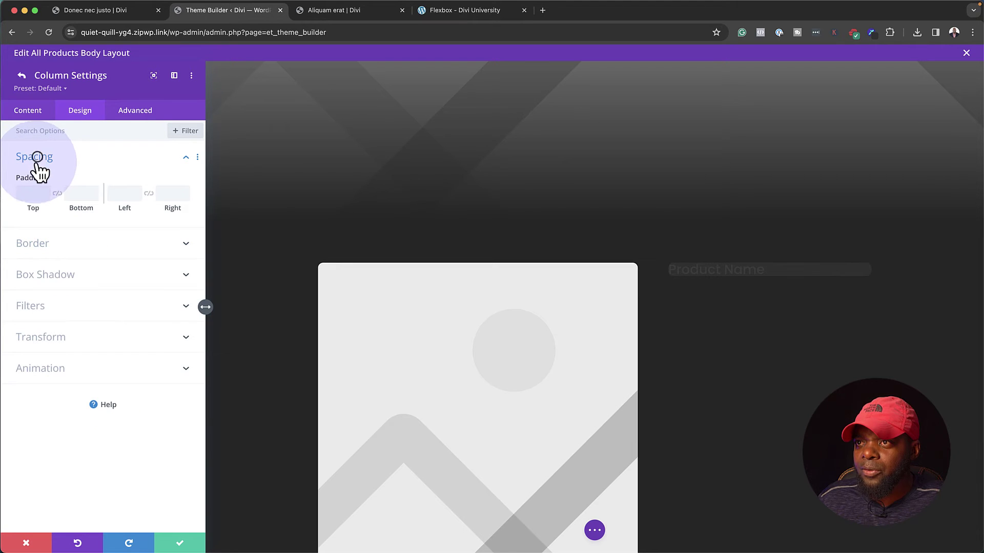
pyautogui.click(23, 193)
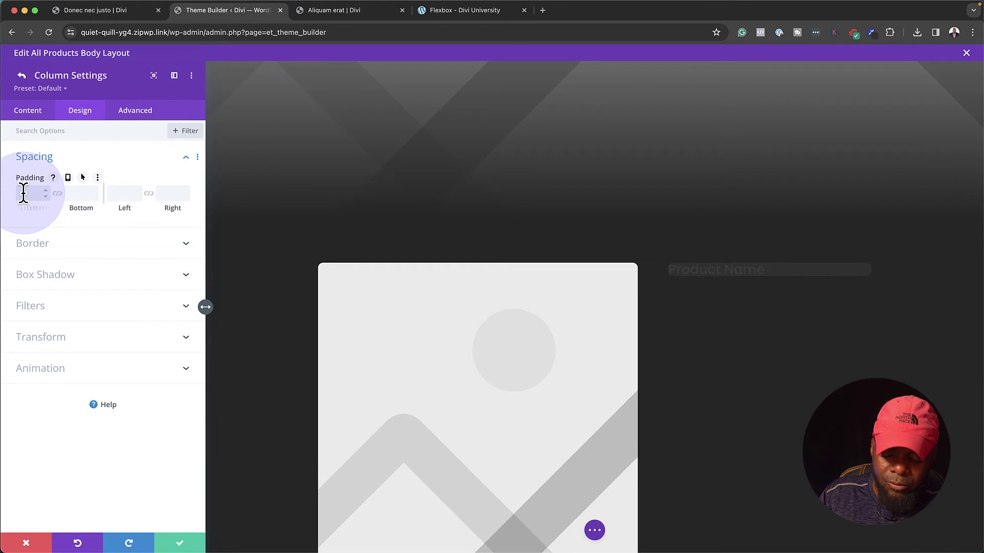
pyautogui.write('5')
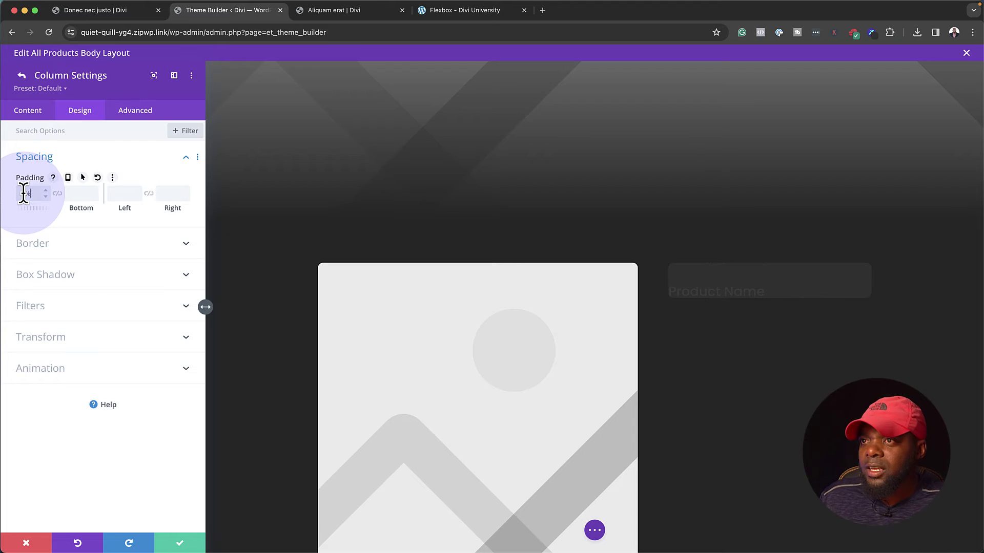
pyautogui.click(56, 193)
pyautogui.click(135, 191)
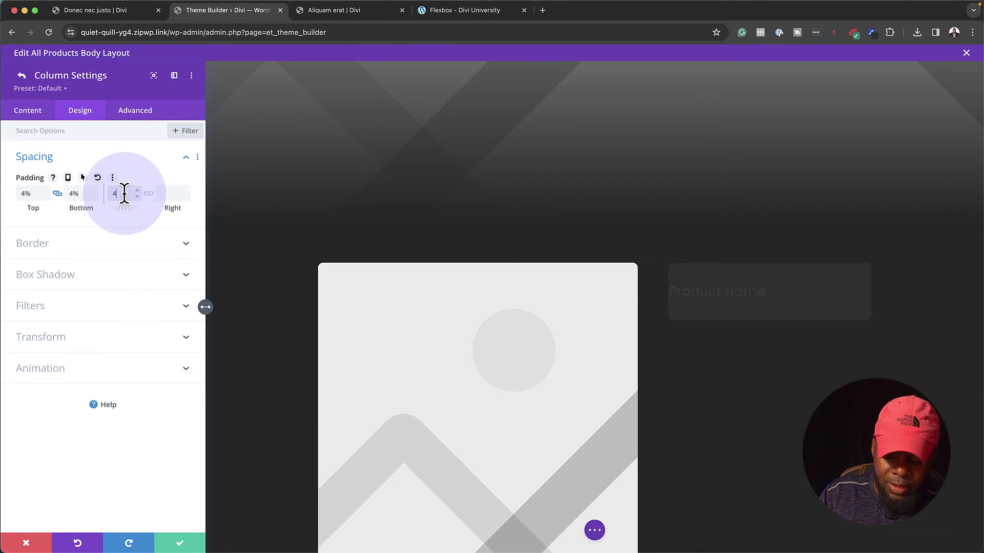
pyautogui.click(149, 193)
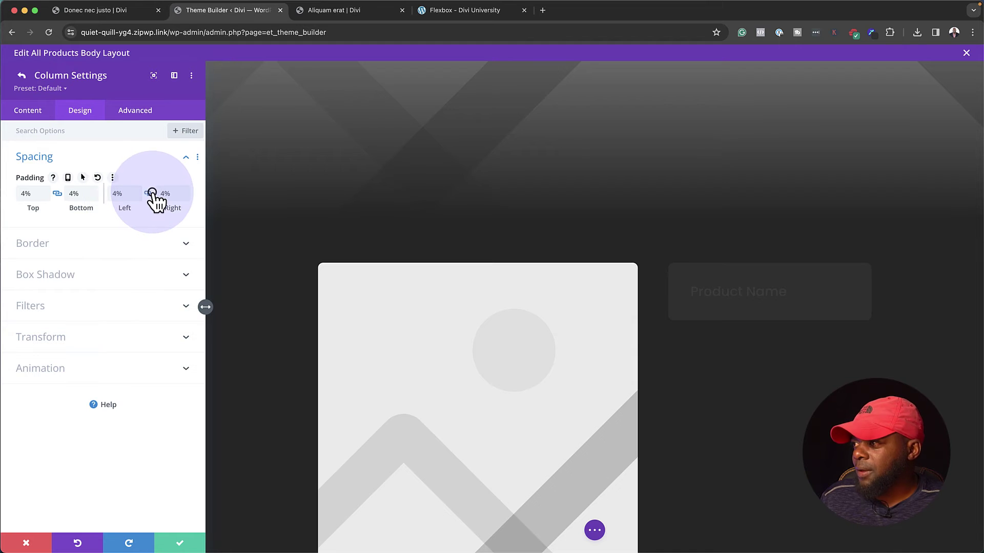
pyautogui.click(184, 544)
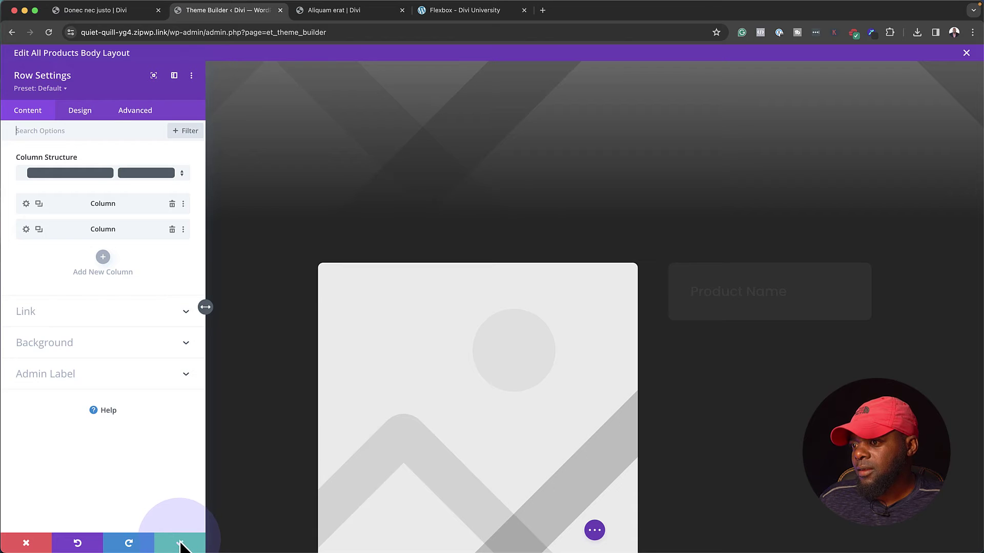
pyautogui.click(181, 545)
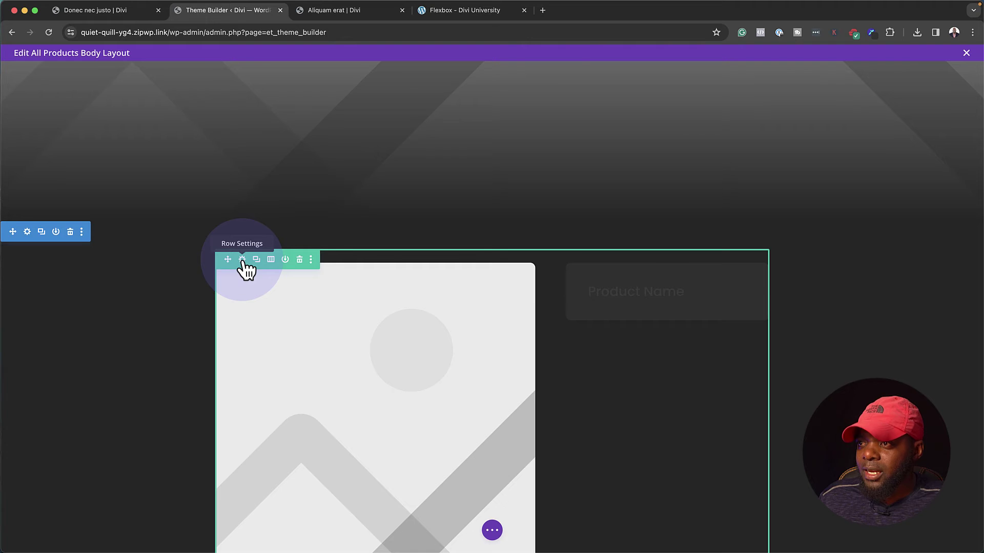
# Set both the width and the max width of the product images and details row to 70%
pyautogui.click(243, 259)
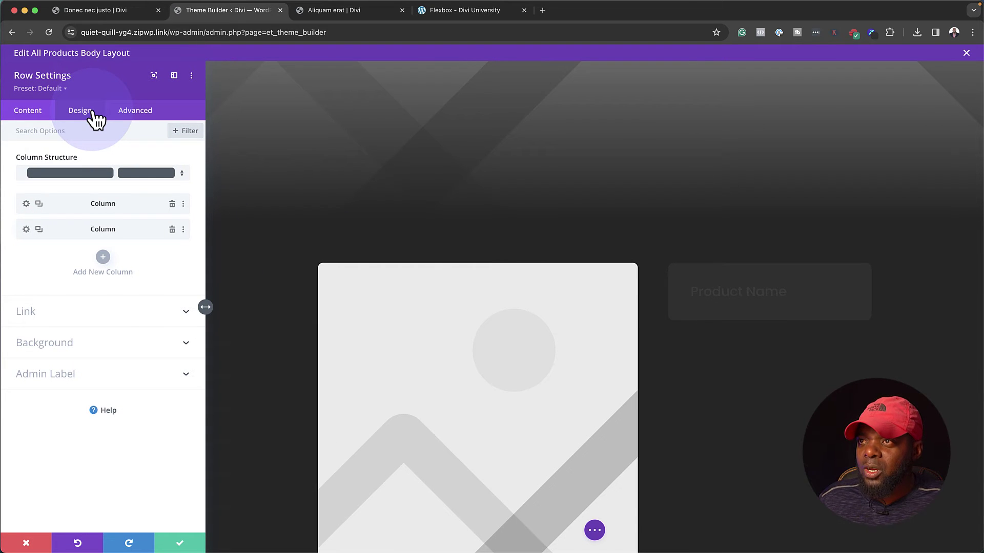
pyautogui.click(92, 113)
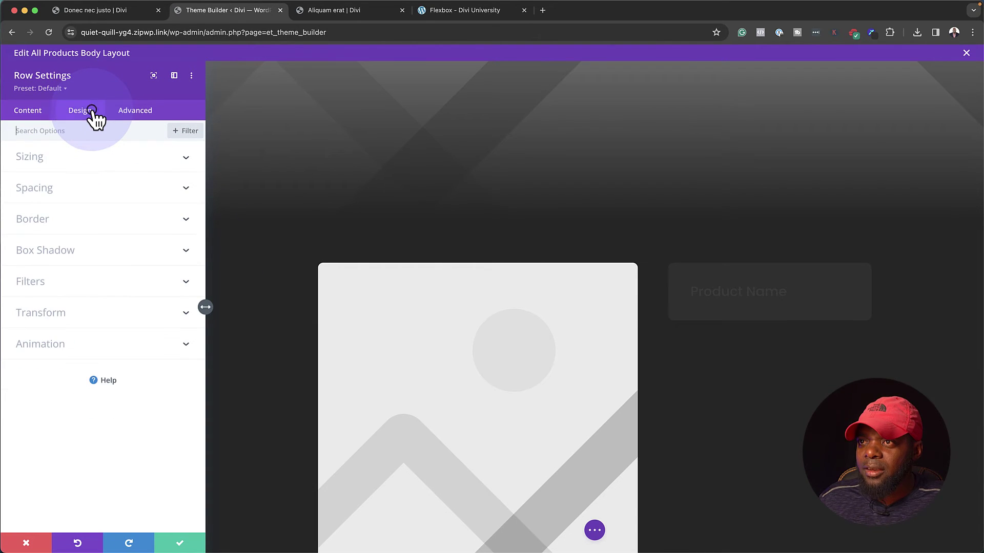
pyautogui.click(45, 156)
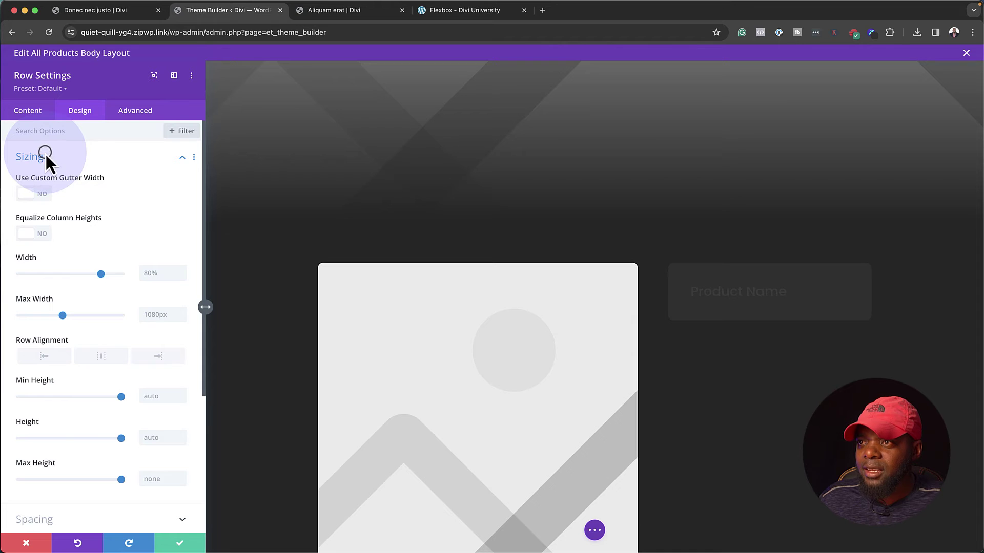
pyautogui.click(148, 316)
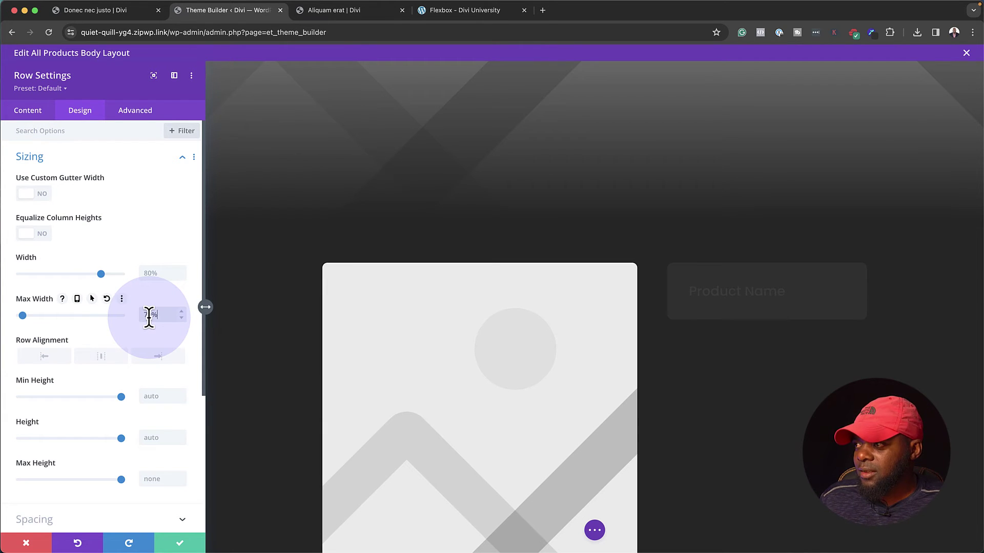
pyautogui.click(149, 272)
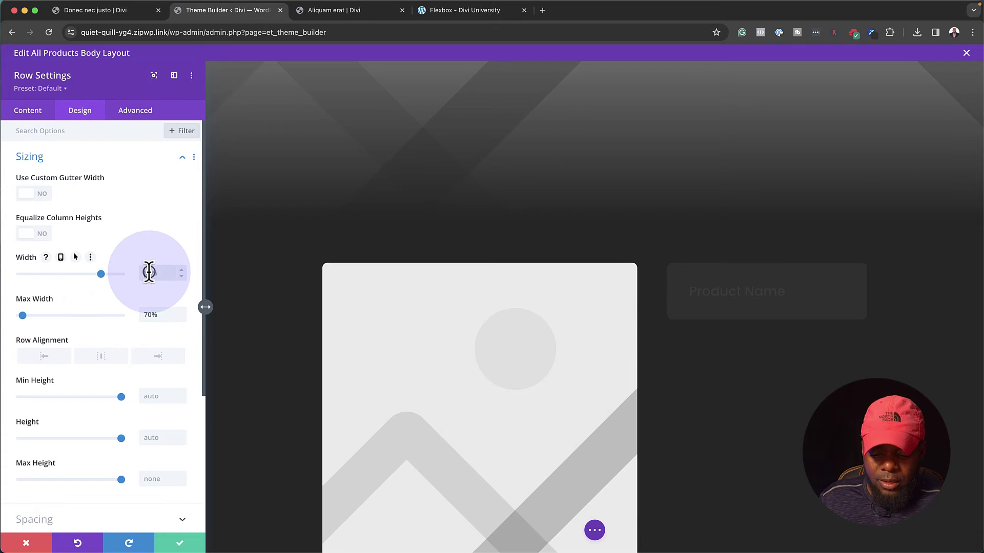
pyautogui.write('70%')
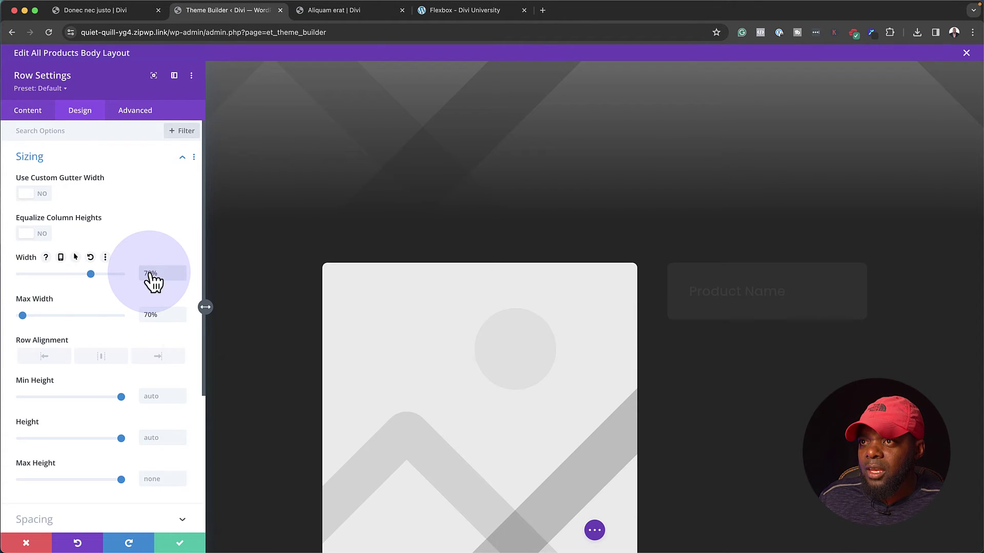
# Enable a custom gutter width of 2 for the row and save the row settings
pyautogui.click(45, 195)
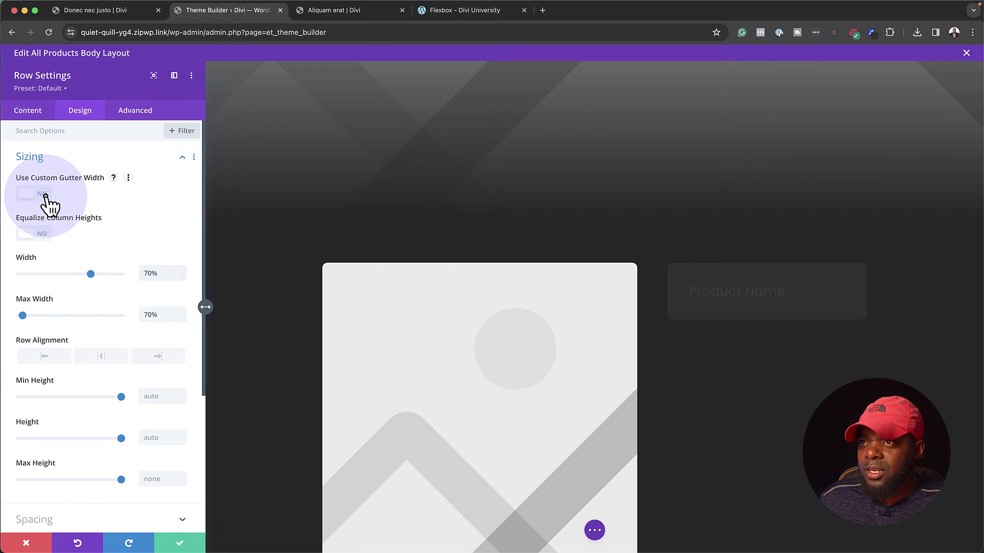
pyautogui.moveTo(86, 235); pyautogui.dragTo(63, 237)
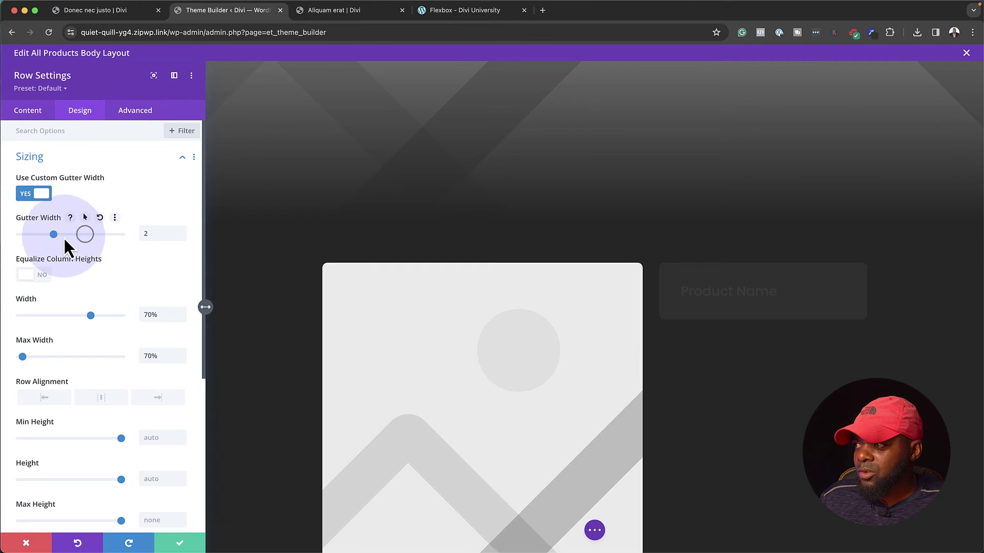
pyautogui.click(181, 543)
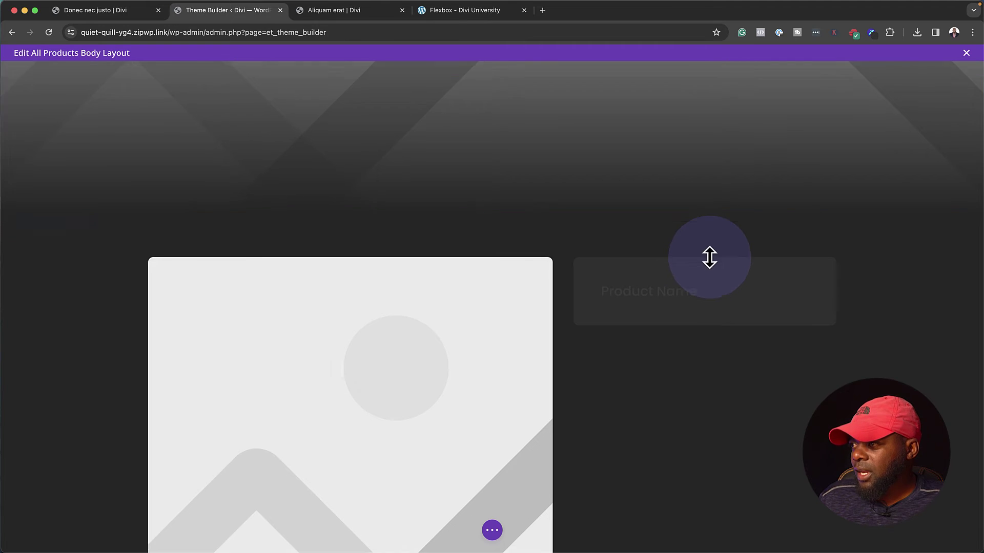
# Change the product title's text color to light gray #b7b7b7 and save the title module
pyautogui.scroll(-2, 709, 257)
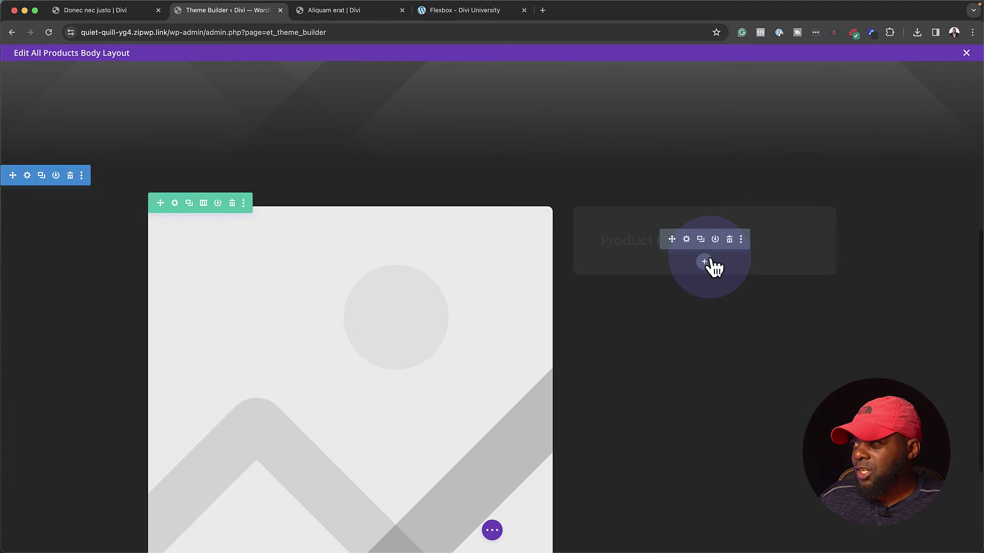
pyautogui.click(686, 239)
pyautogui.click(685, 236)
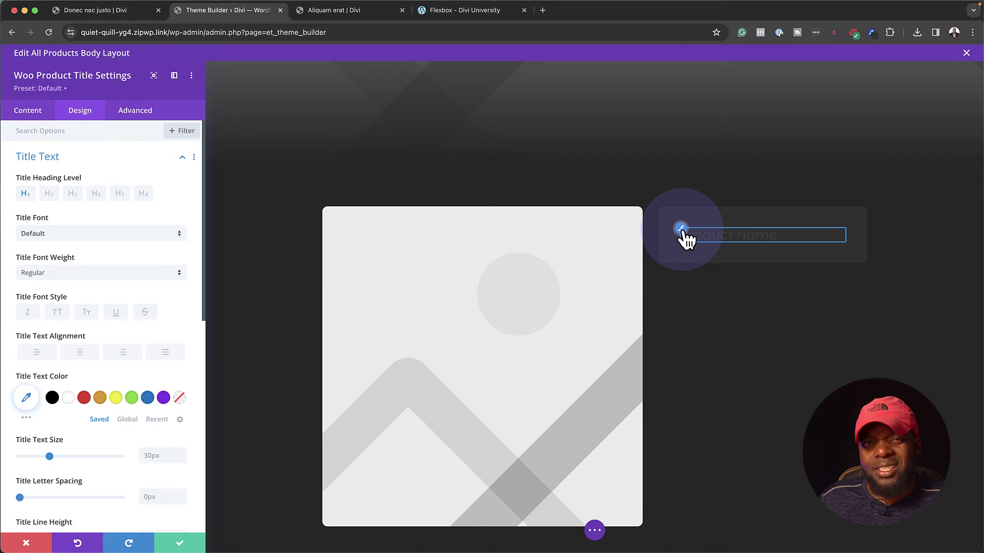
pyautogui.click(68, 398)
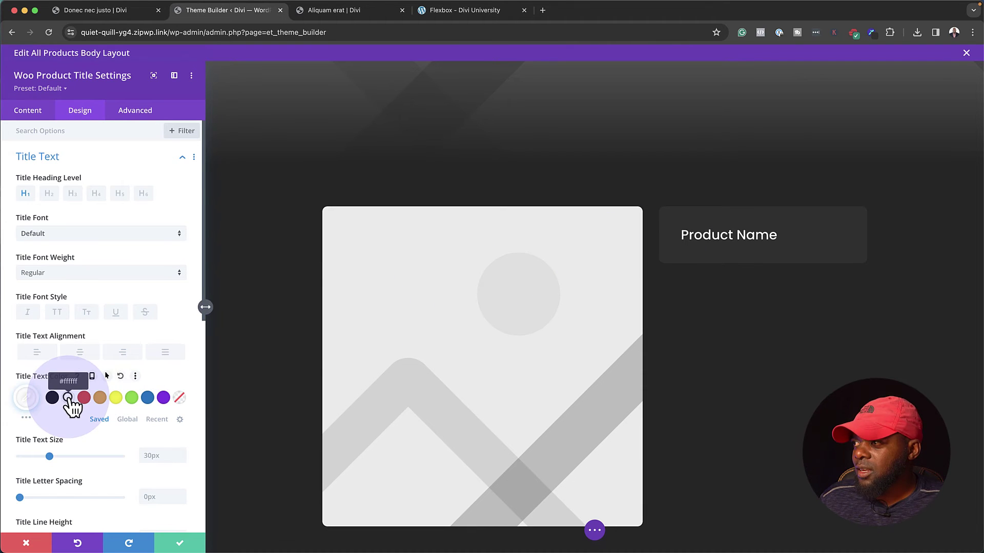
pyautogui.click(26, 398)
pyautogui.moveTo(19, 394); pyautogui.dragTo(18, 417)
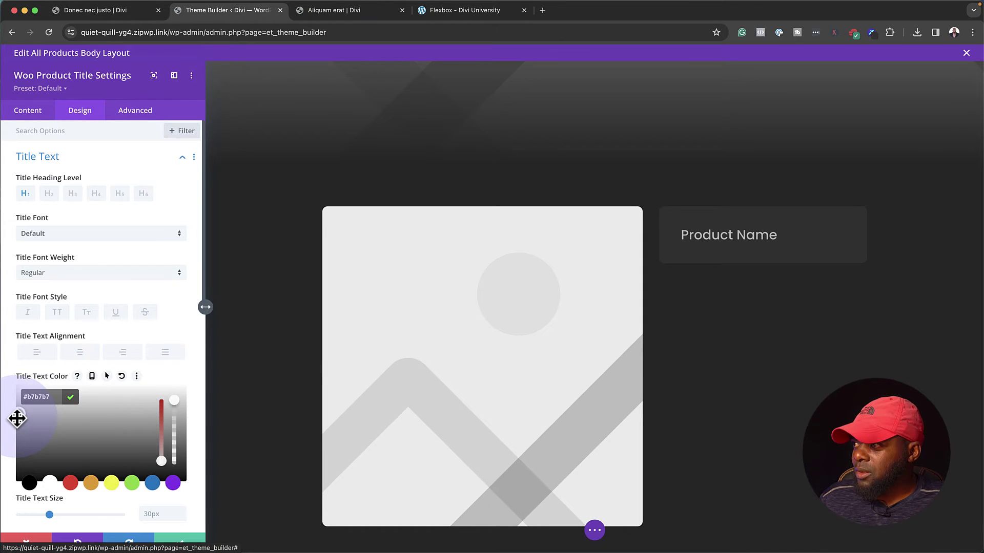
pyautogui.click(181, 544)
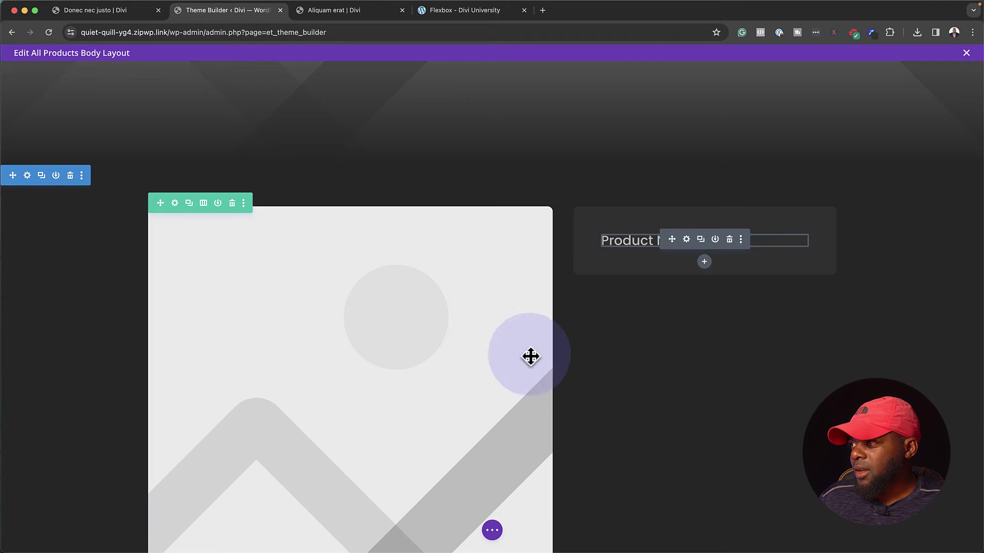
# Insert a Woo Product Description module below the product title, keeping the short description type, and save it
pyautogui.click(704, 262)
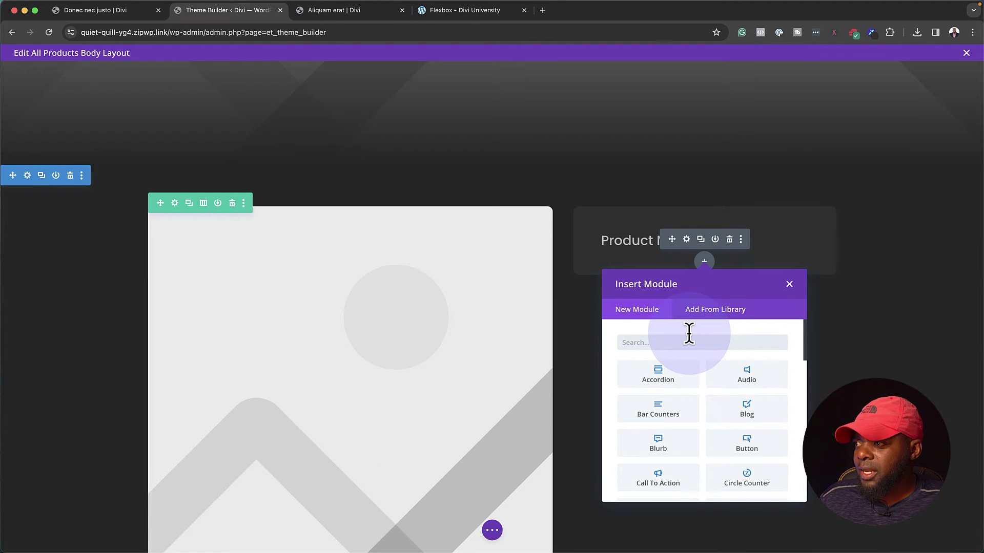
pyautogui.write('woo')
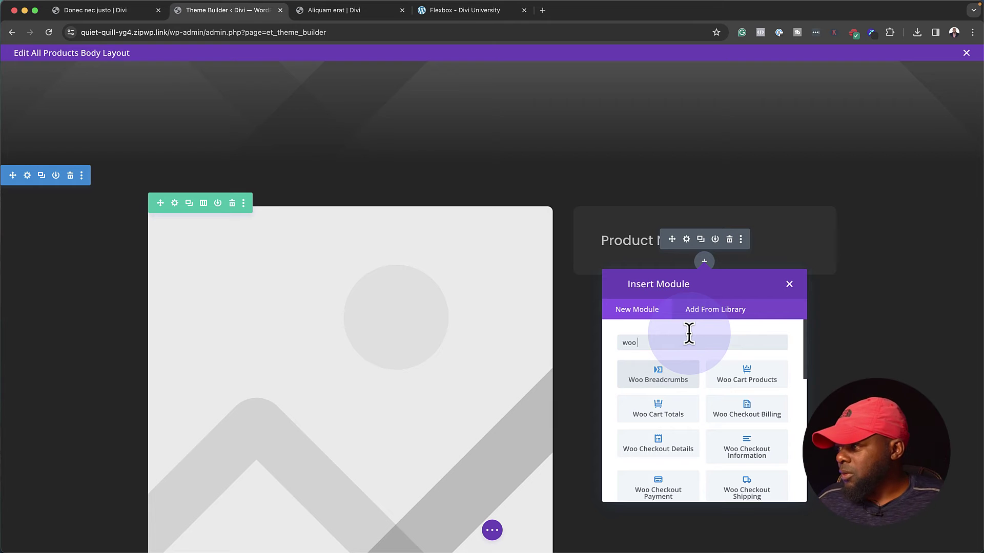
pyautogui.scroll(-2, 696, 382)
pyautogui.scroll(-3, 698, 381)
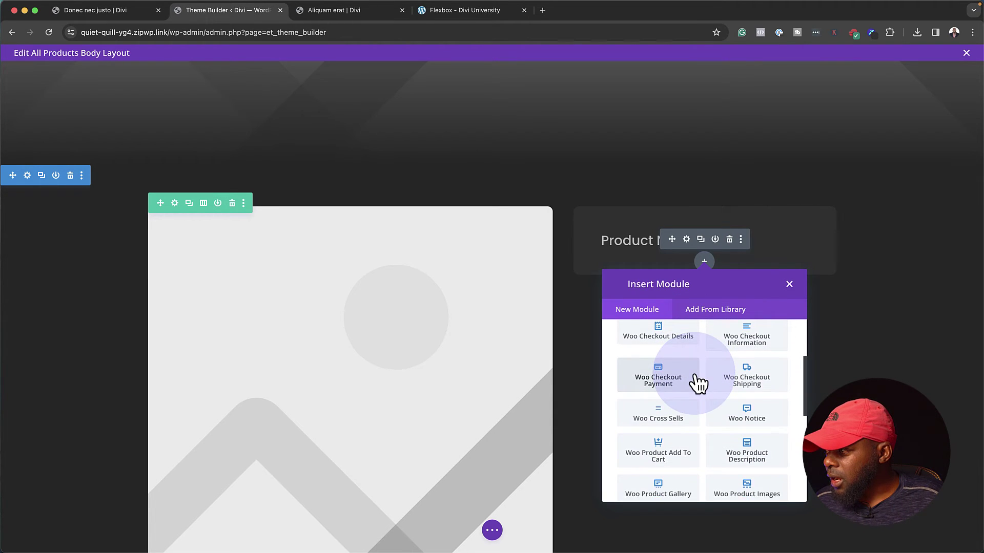
pyautogui.click(754, 446)
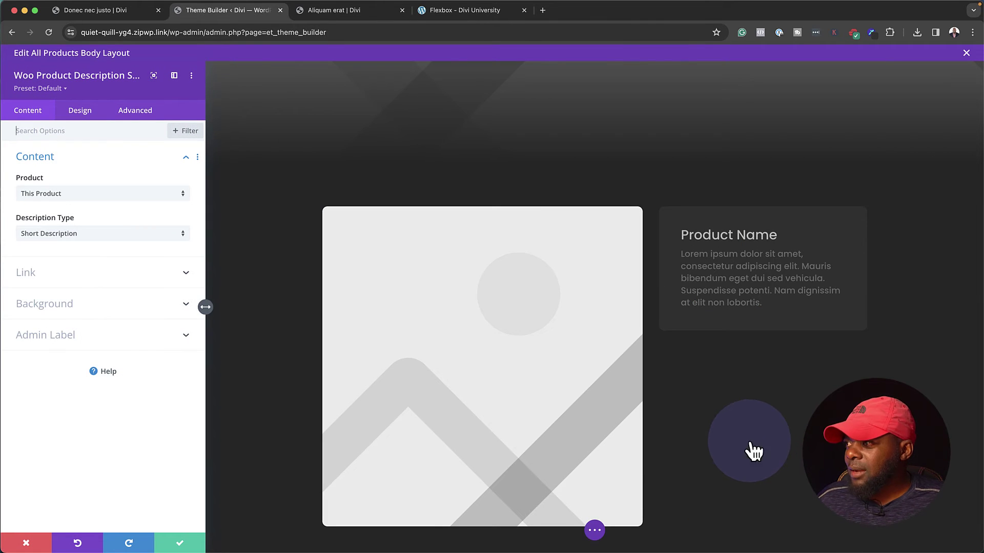
pyautogui.click(182, 544)
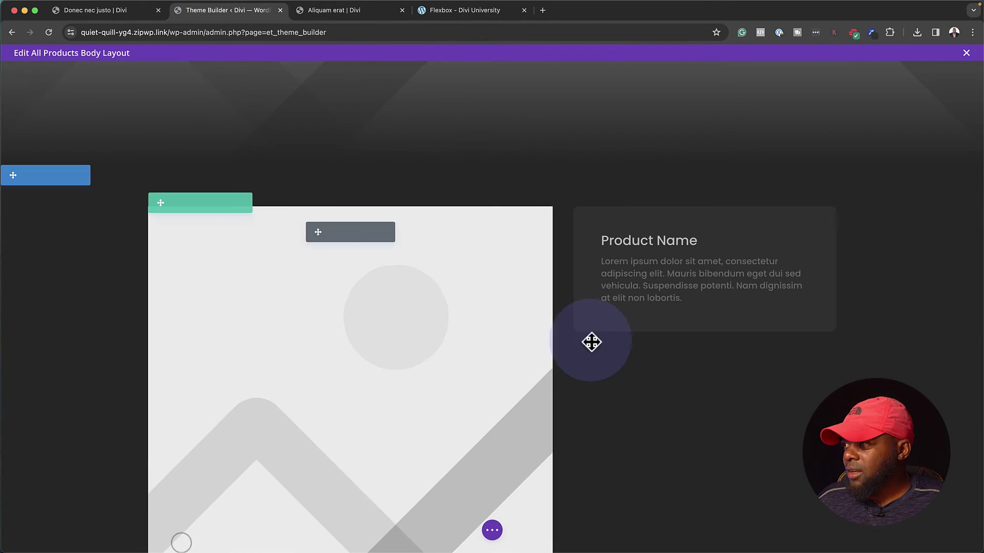
# Insert a Woo Product Add To Cart module below the product description
pyautogui.click(704, 284)
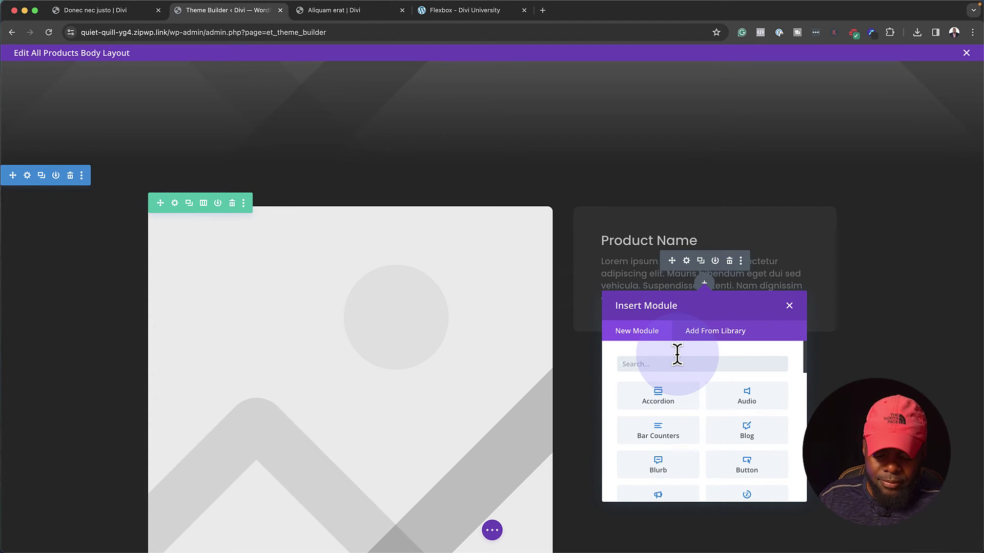
pyautogui.write('add')
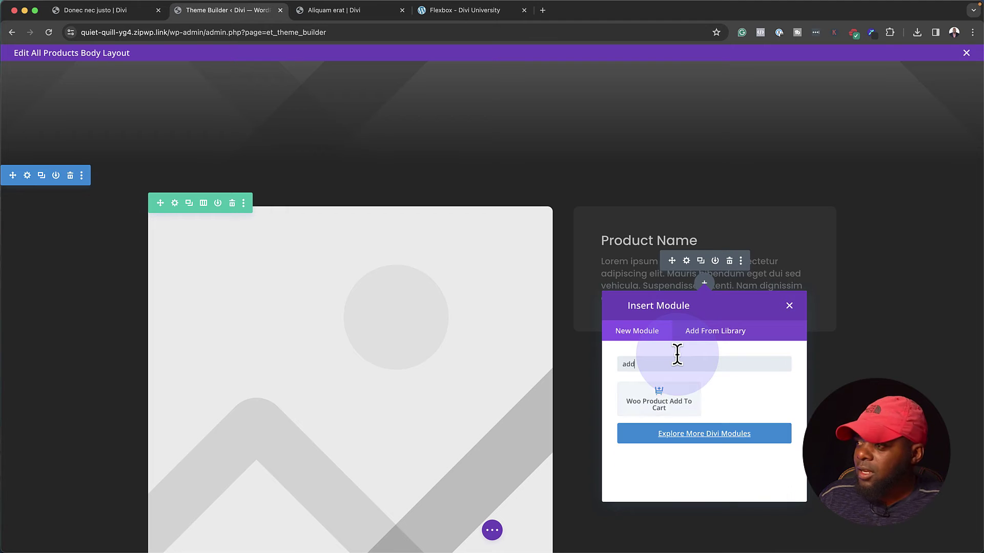
pyautogui.click(661, 402)
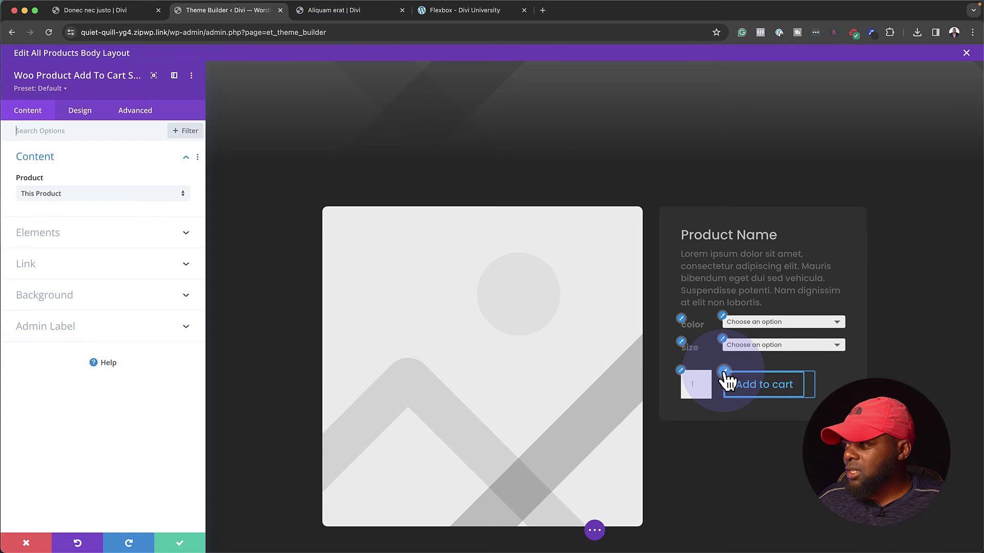
# Enable custom styles for the Add to cart button and set its text size to 1.3em
pyautogui.click(724, 372)
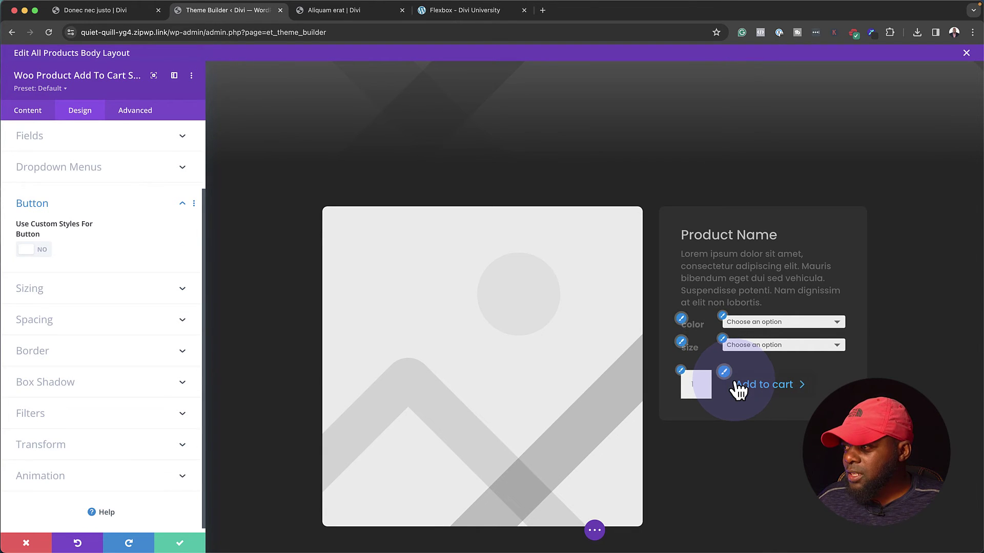
pyautogui.click(42, 250)
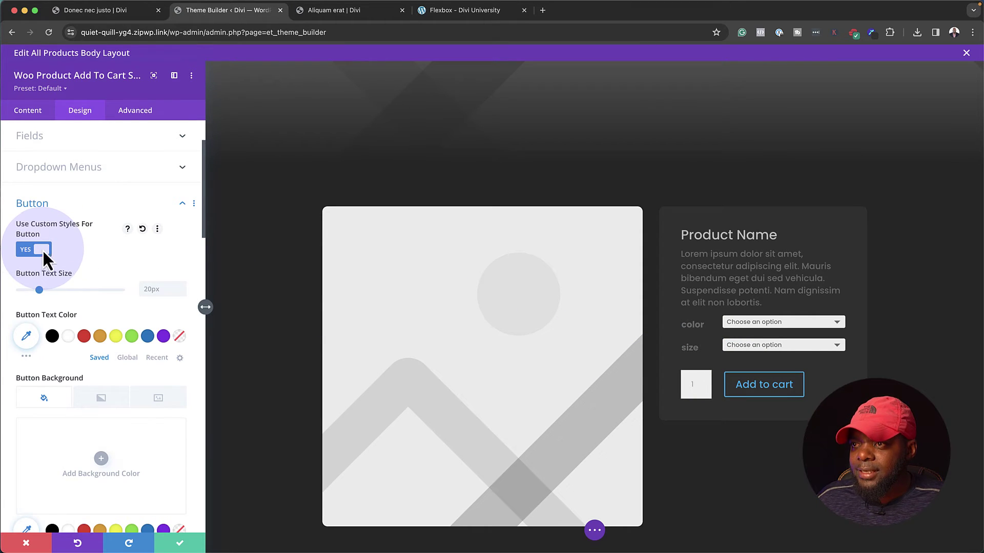
pyautogui.click(145, 290)
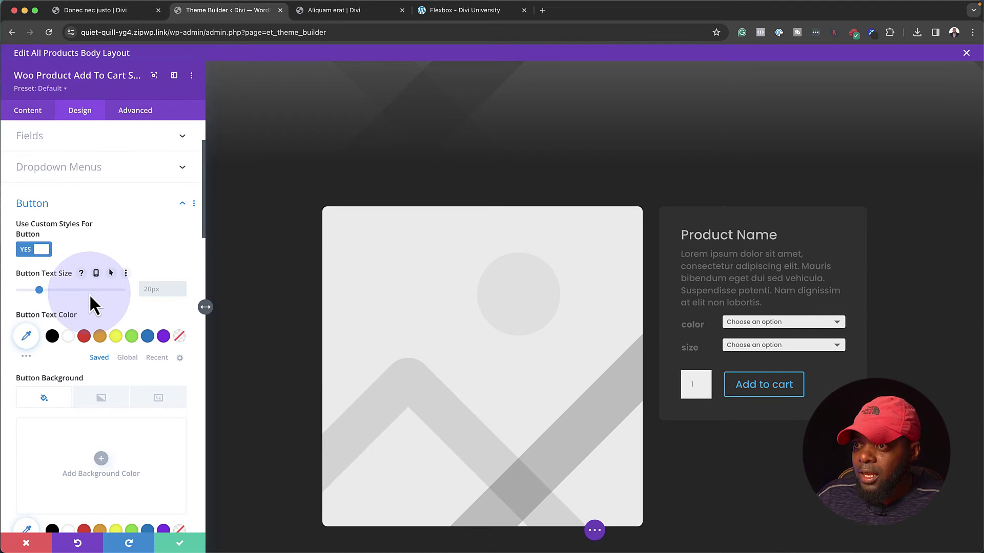
pyautogui.write('1.3em')
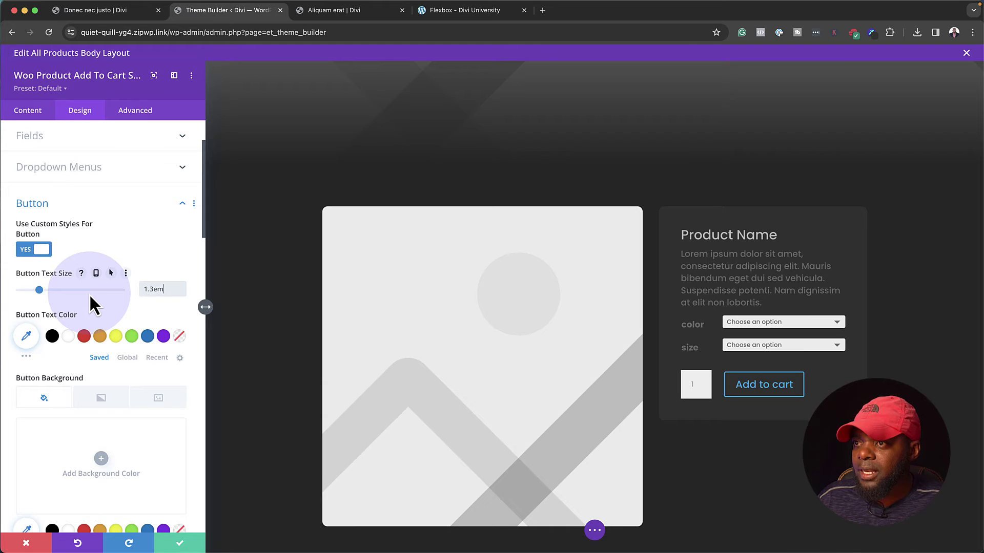
pyautogui.press('Return')
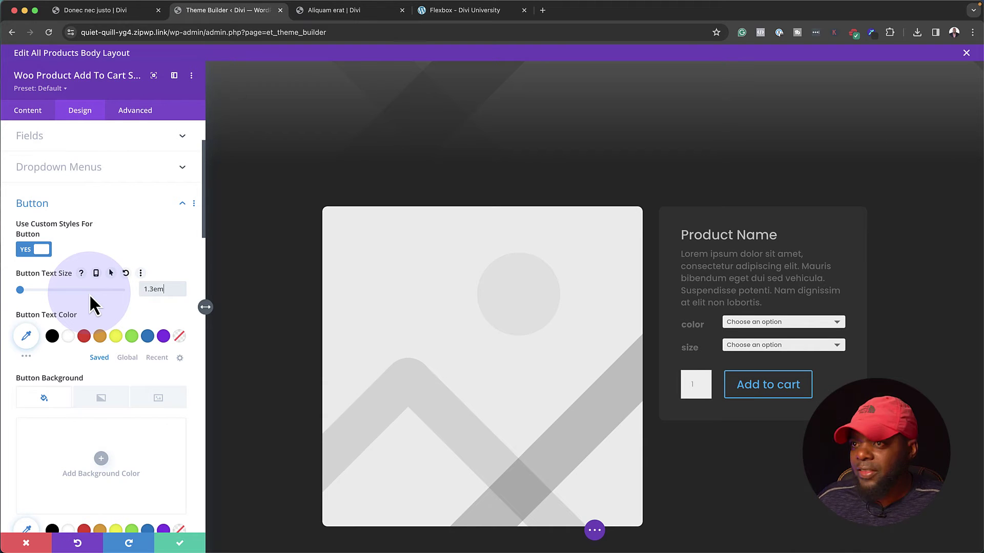
# Give the Add to cart button white text with a #e09900 background and matching border color, and save the module
pyautogui.click(69, 337)
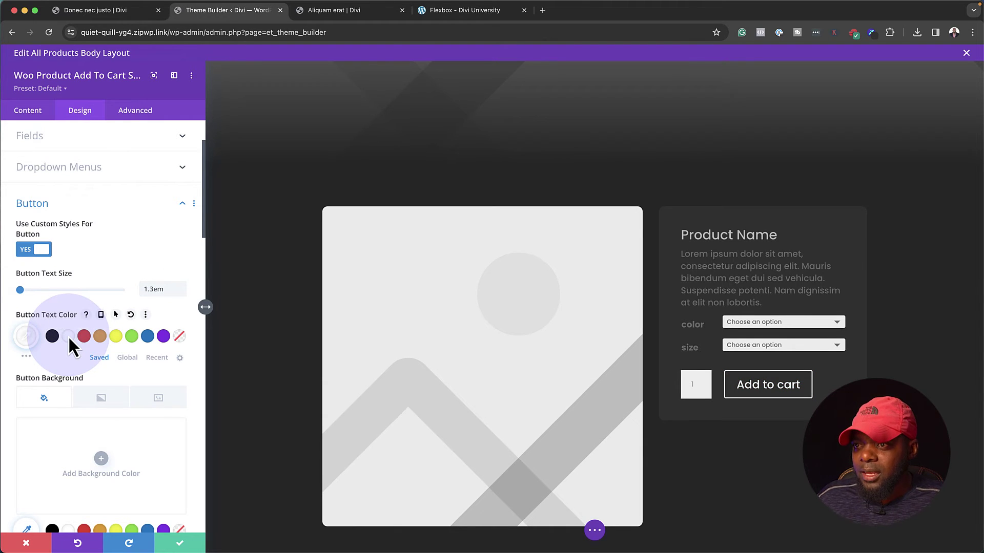
pyautogui.scroll(-3, 69, 341)
pyautogui.click(100, 424)
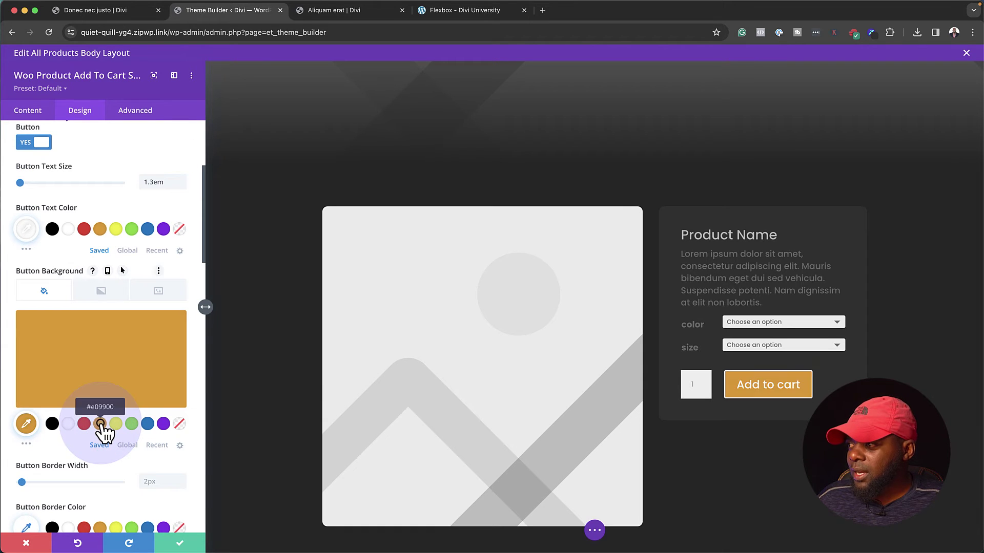
pyautogui.scroll(-3, 100, 423)
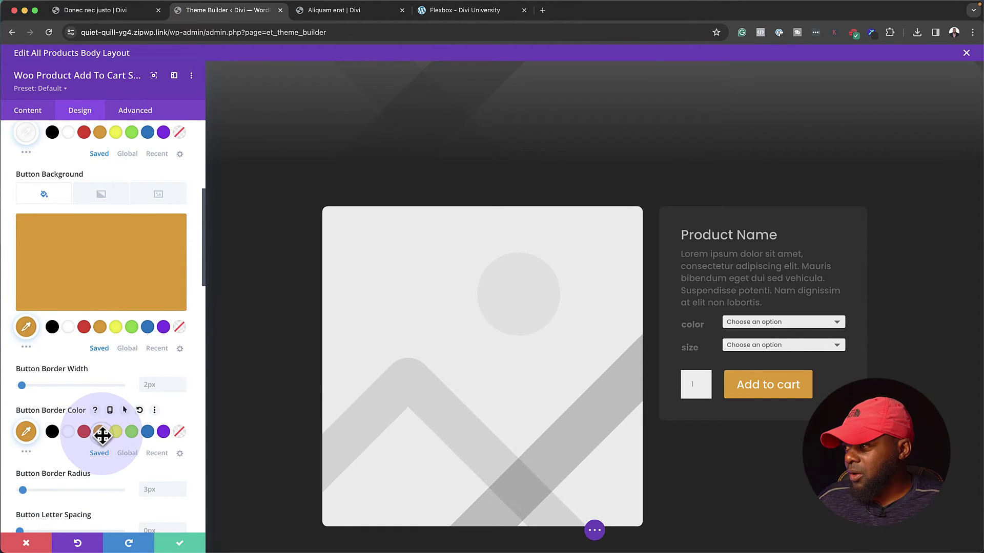
pyautogui.click(101, 432)
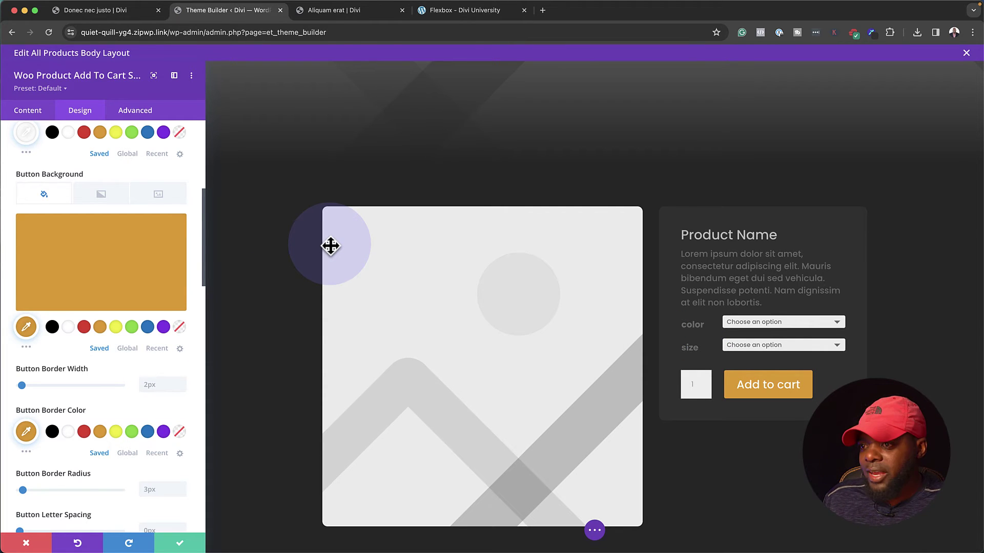
pyautogui.click(179, 545)
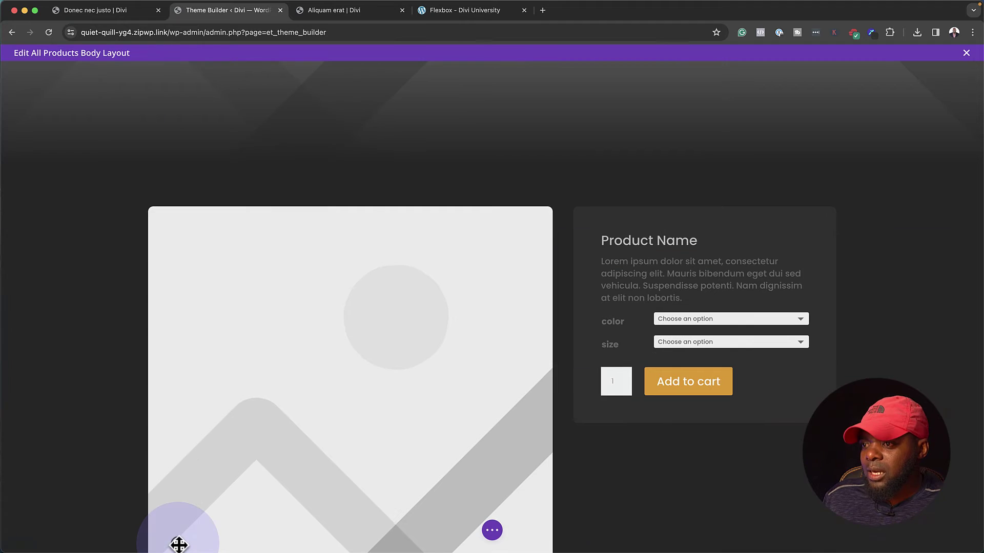
# Insert a Divider module below the Add To Cart module in the product details column
pyautogui.click(706, 379)
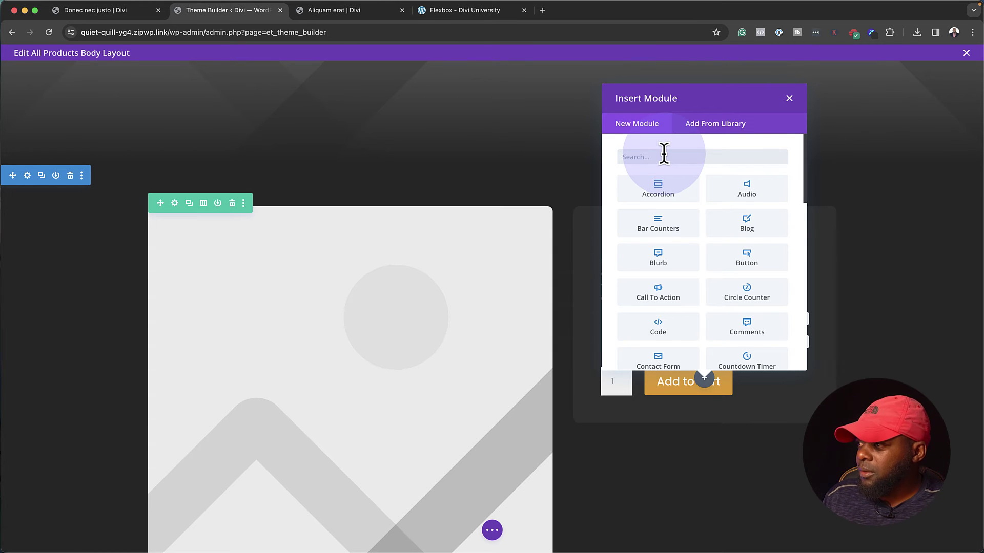
pyautogui.write('div')
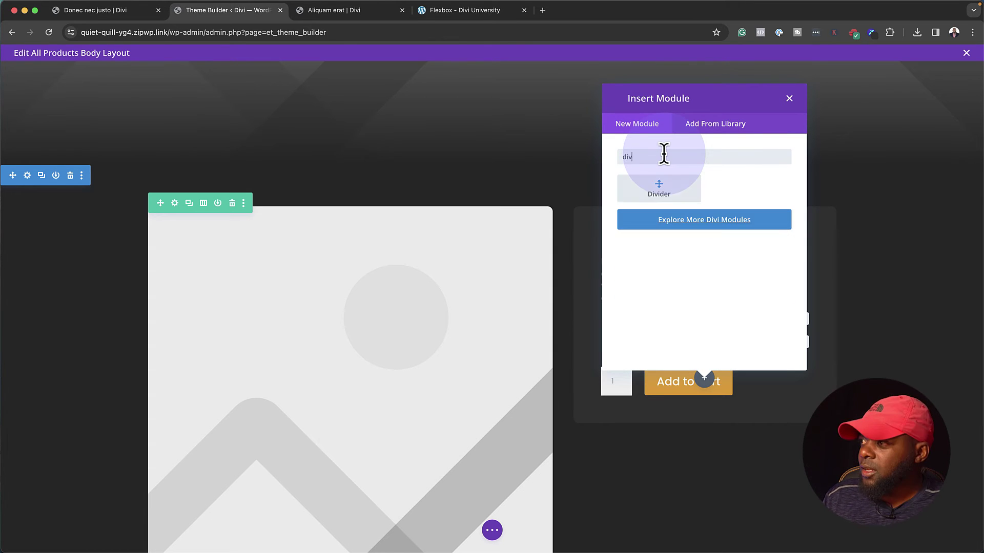
pyautogui.click(664, 187)
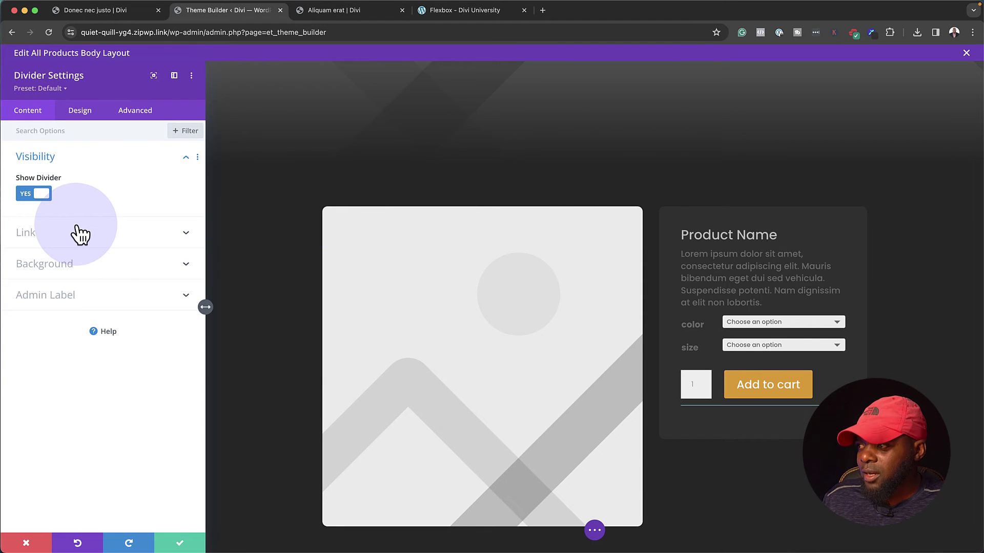
# Set the divider's line color to dark gray #494949
pyautogui.click(80, 110)
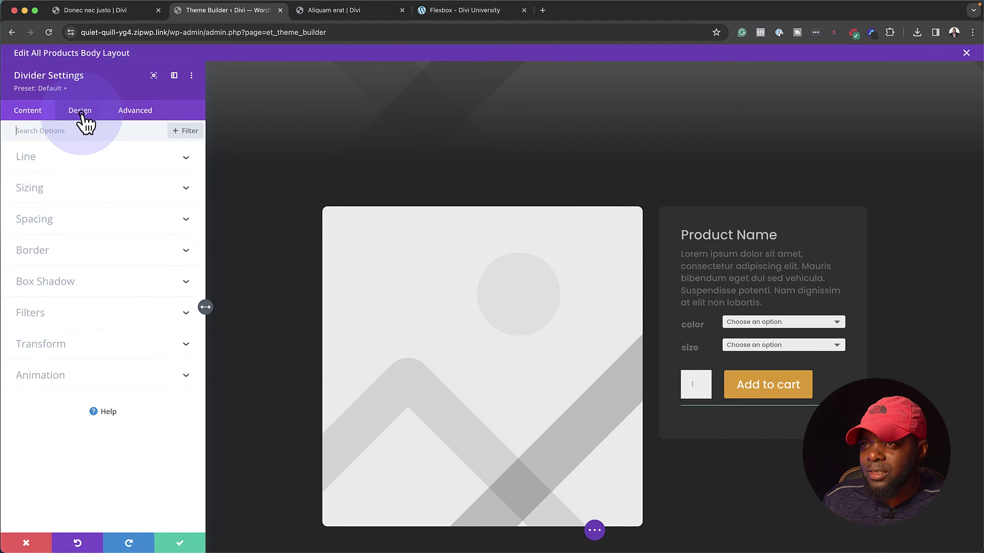
pyautogui.click(50, 167)
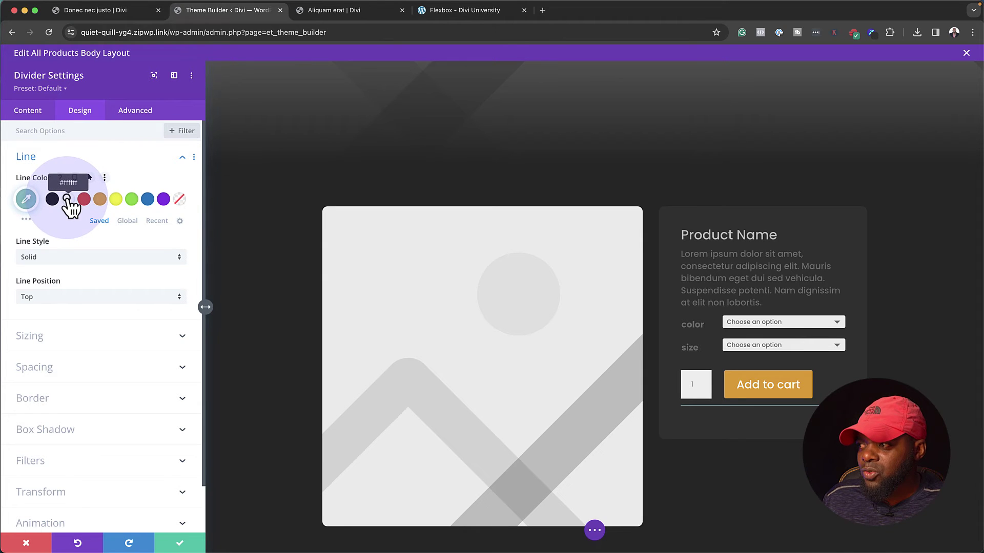
pyautogui.click(68, 199)
pyautogui.click(28, 199)
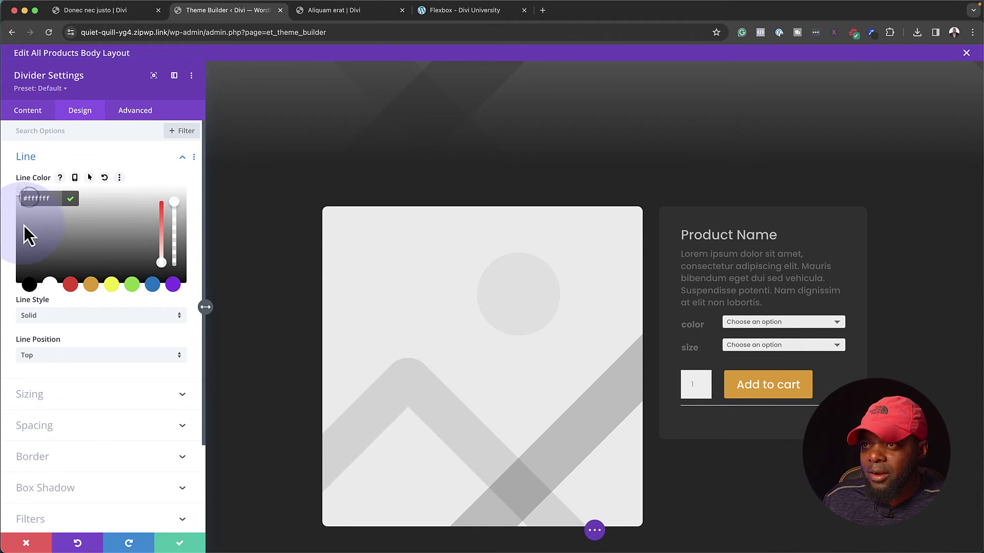
pyautogui.moveTo(23, 229); pyautogui.dragTo(15, 258)
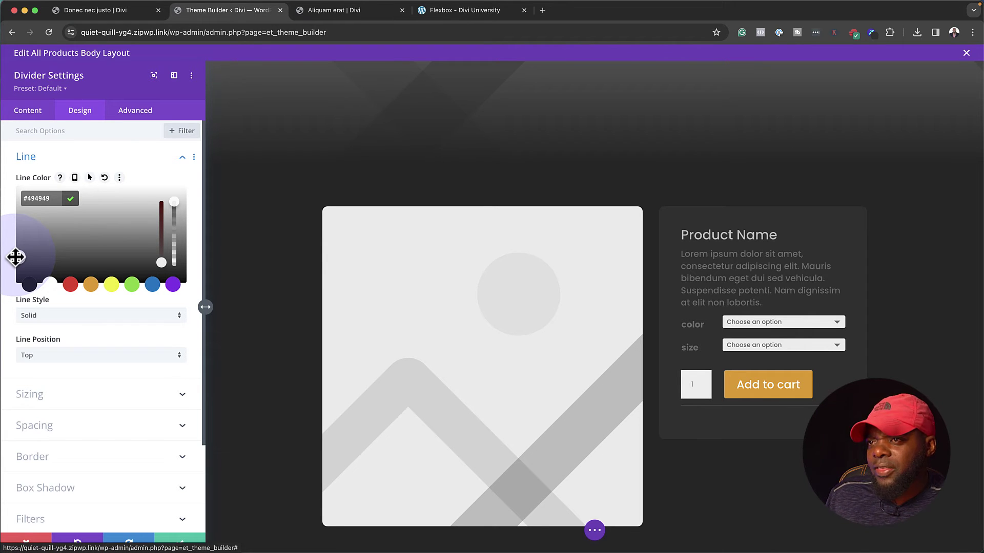
pyautogui.click(74, 435)
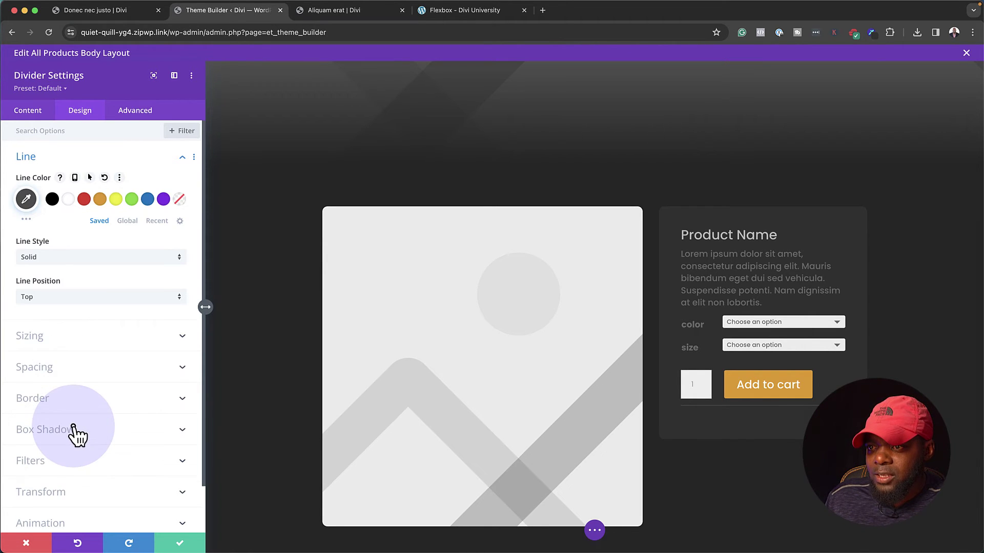
# Give the divider a top margin of 8% and save the module
pyautogui.click(58, 368)
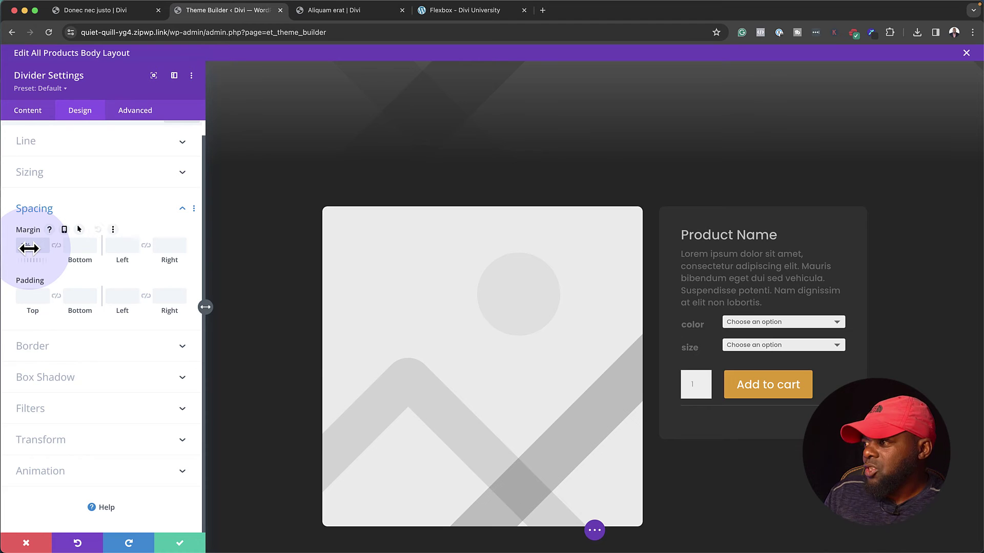
pyautogui.moveTo(28, 248); pyautogui.dragTo(47, 244)
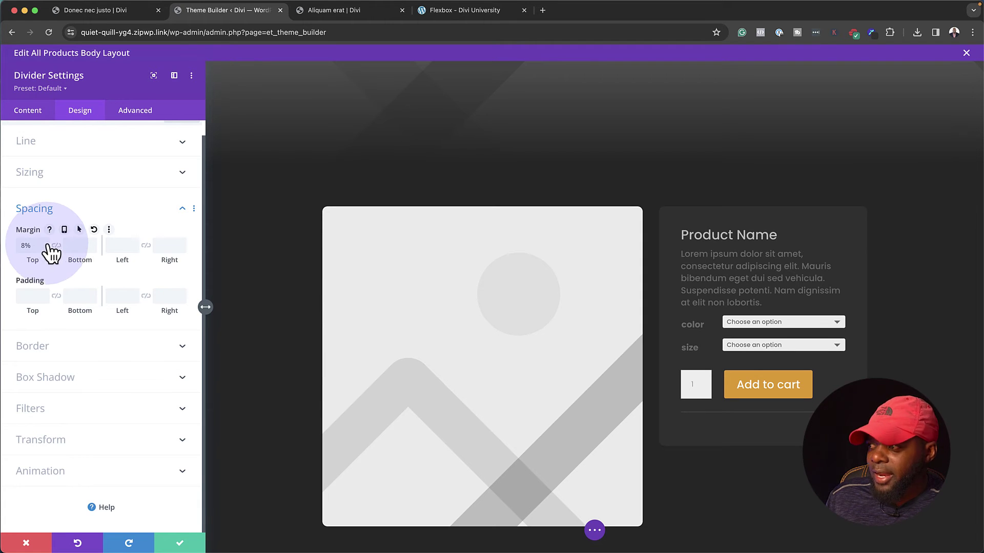
pyautogui.click(180, 543)
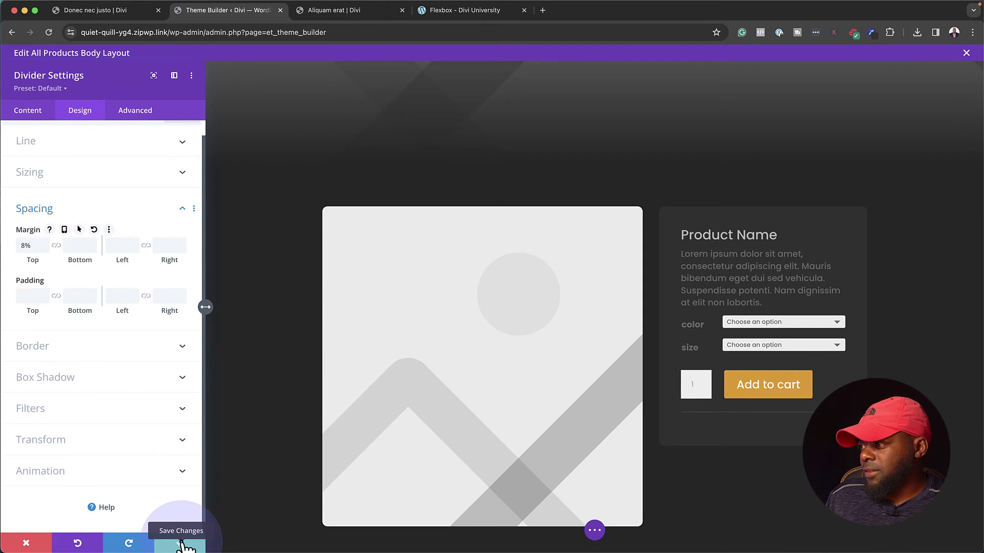
pyautogui.click(183, 544)
# Insert a Woo Product Meta module below the divider in the product details column
pyautogui.scroll(-1, 194, 541)
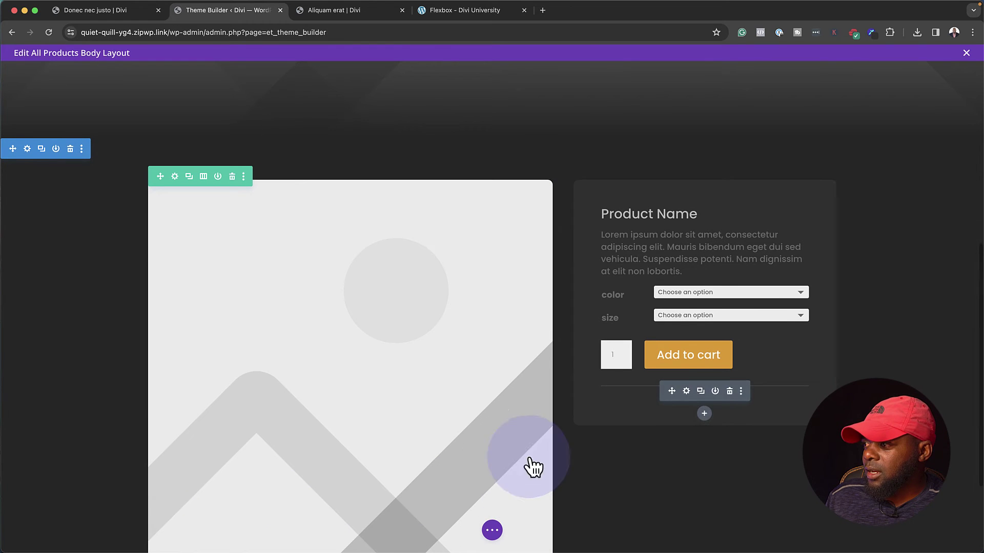
pyautogui.click(705, 415)
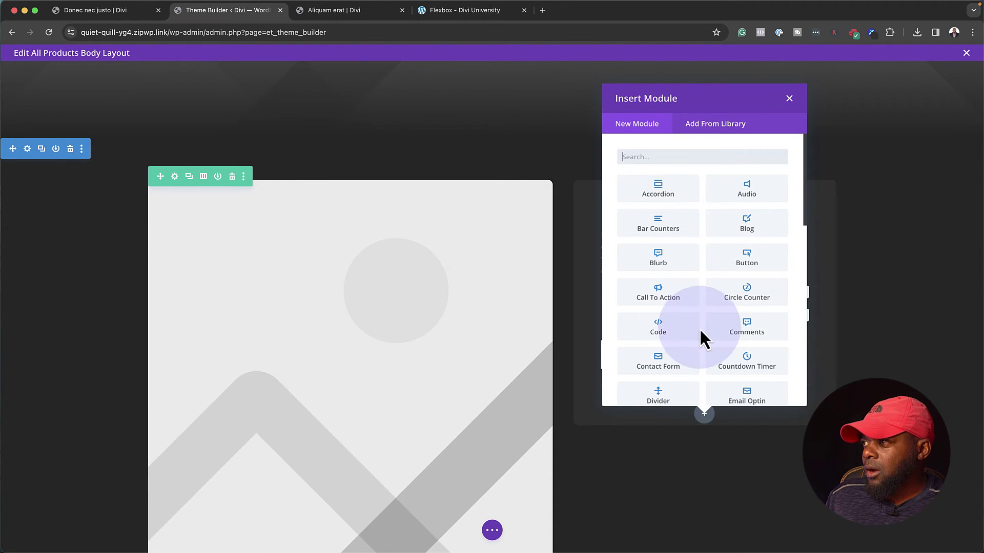
pyautogui.click(686, 157)
pyautogui.write('meta')
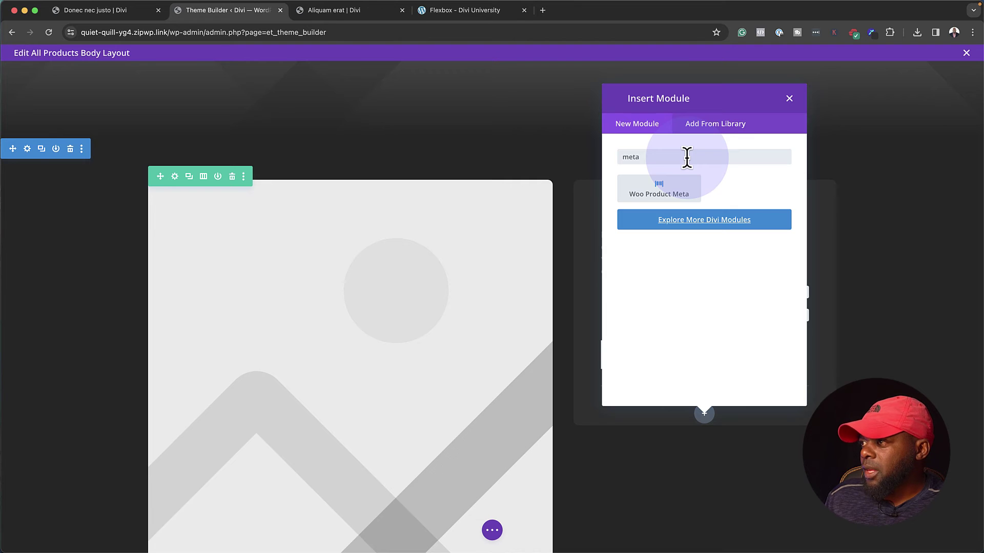
pyautogui.click(681, 197)
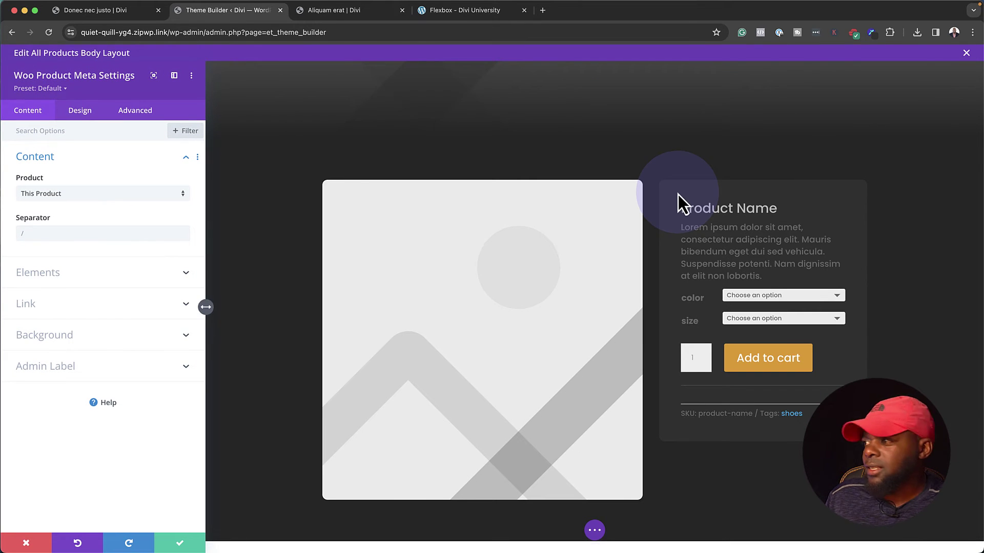
# Examine the product meta module's border and layout options for the source of the line above the SKU
pyautogui.moveTo(683, 413)
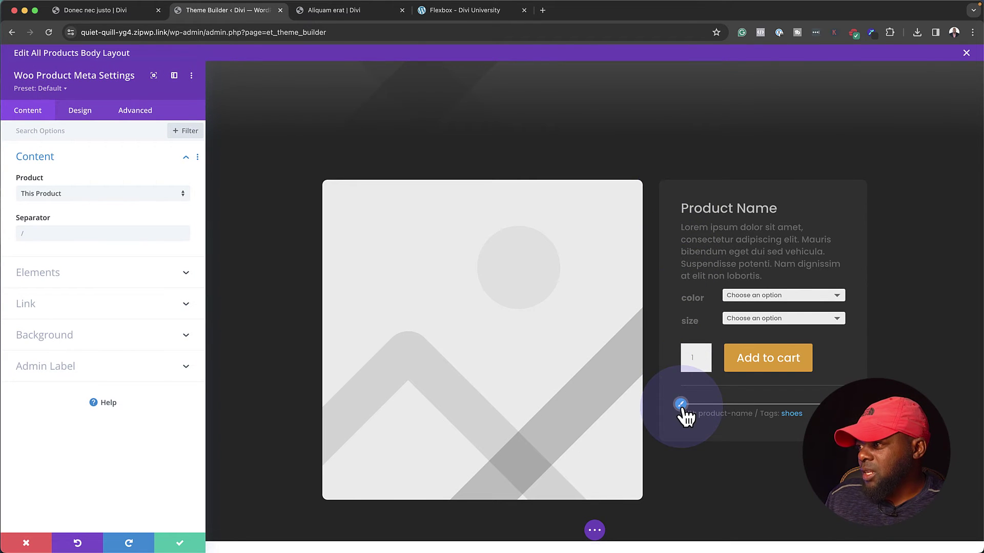
pyautogui.click(86, 115)
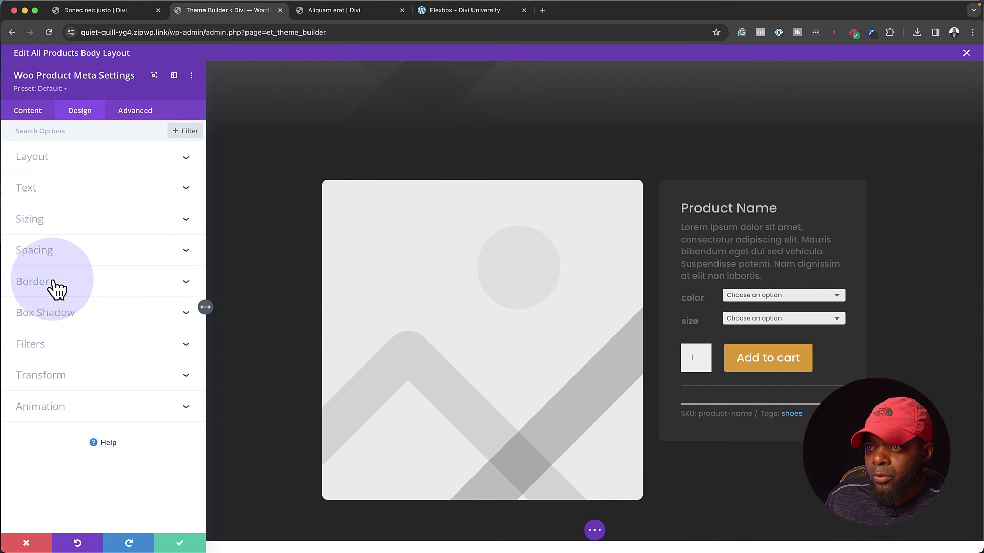
pyautogui.click(36, 281)
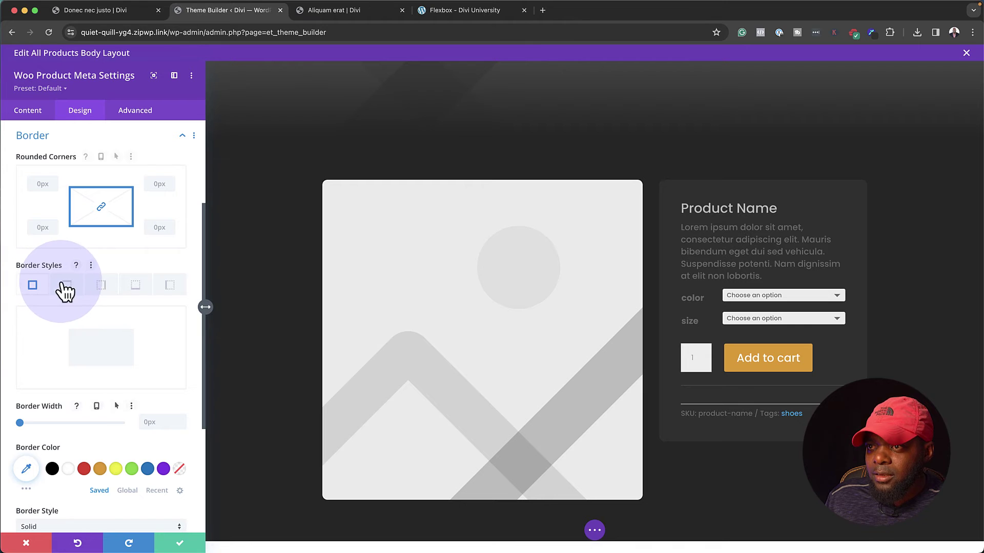
pyautogui.click(67, 284)
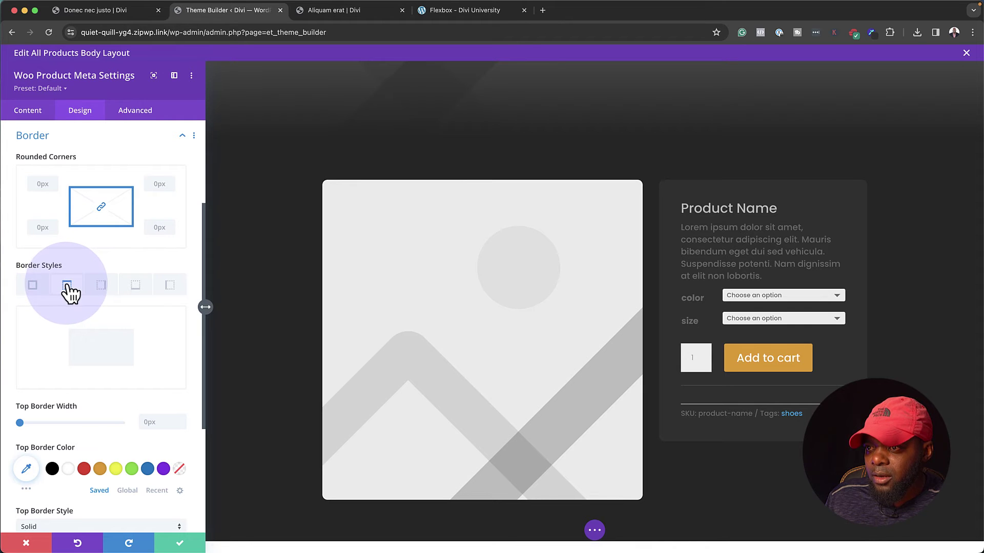
pyautogui.click(33, 287)
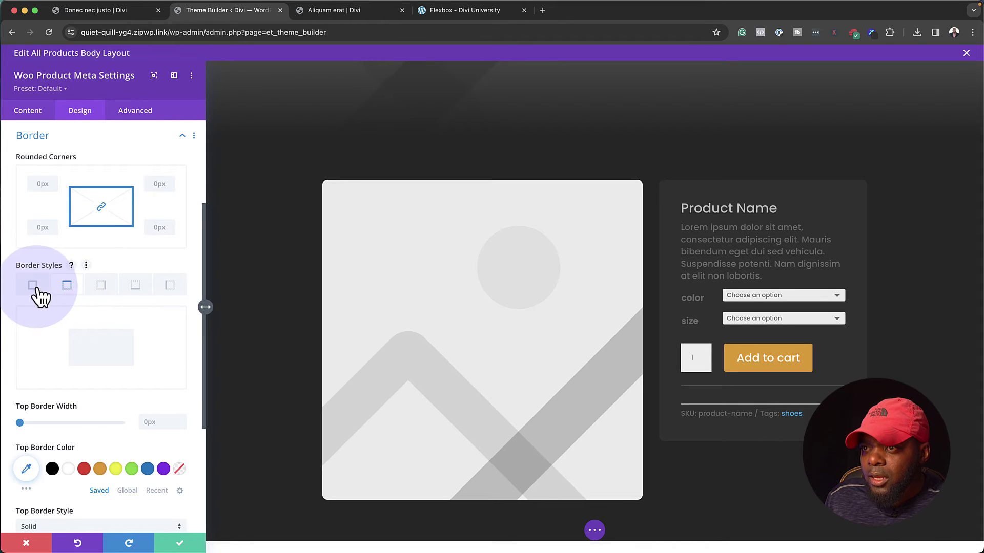
pyautogui.click(20, 422)
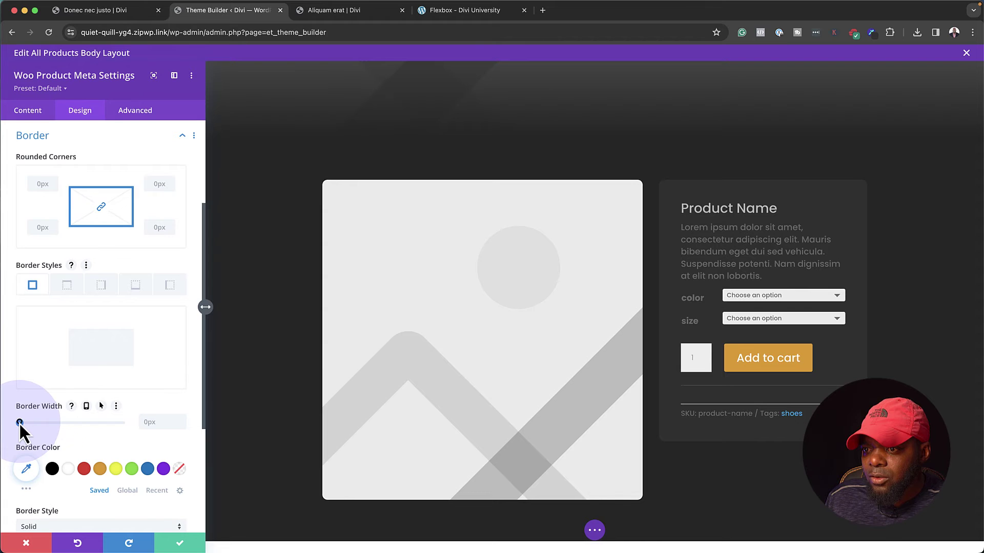
pyautogui.click(92, 285)
pyautogui.scroll(-5, 91, 282)
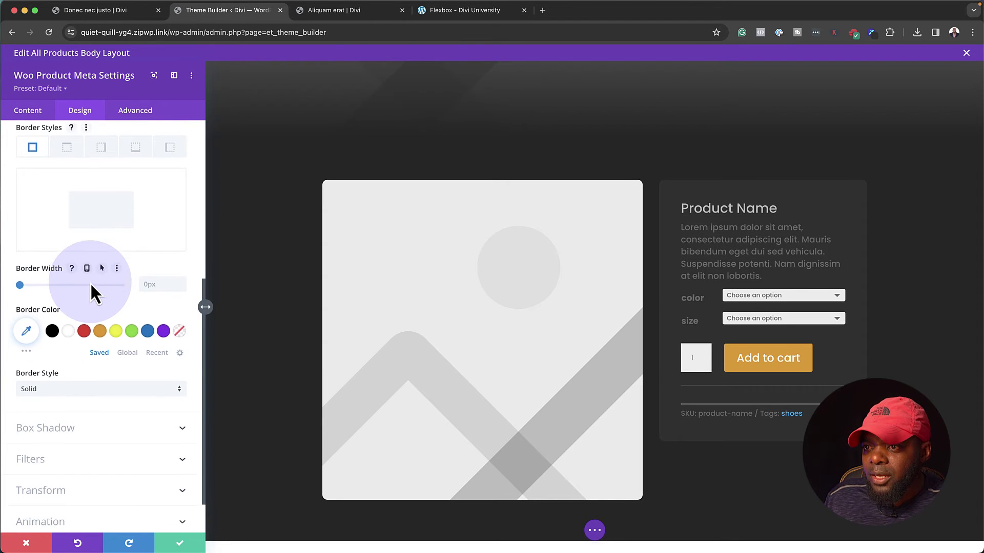
pyautogui.scroll(6, 90, 281)
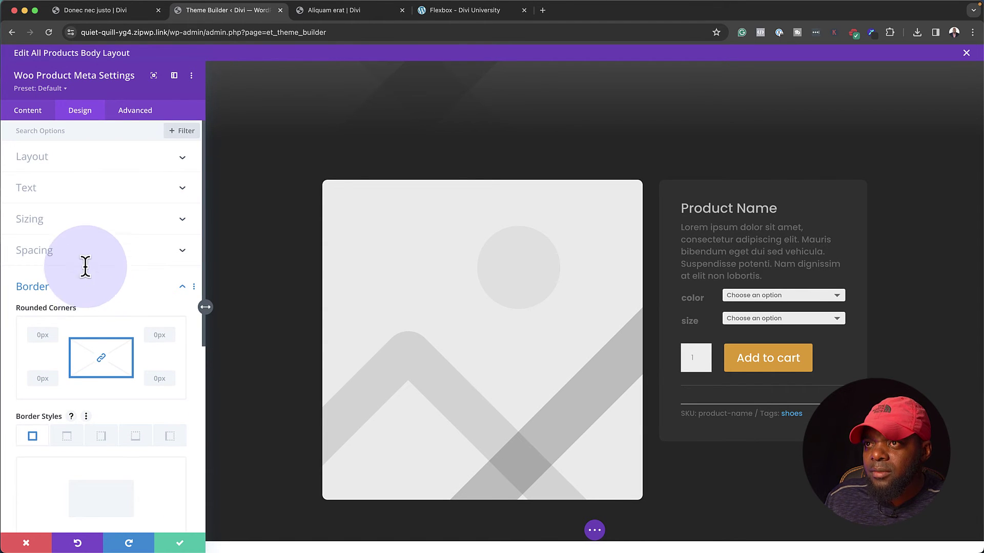
pyautogui.click(51, 156)
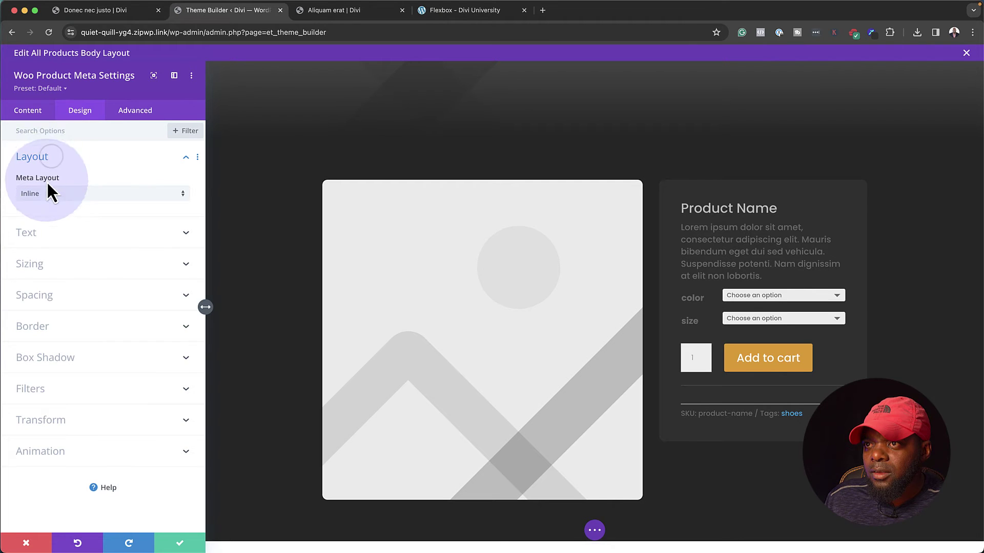
pyautogui.click(37, 116)
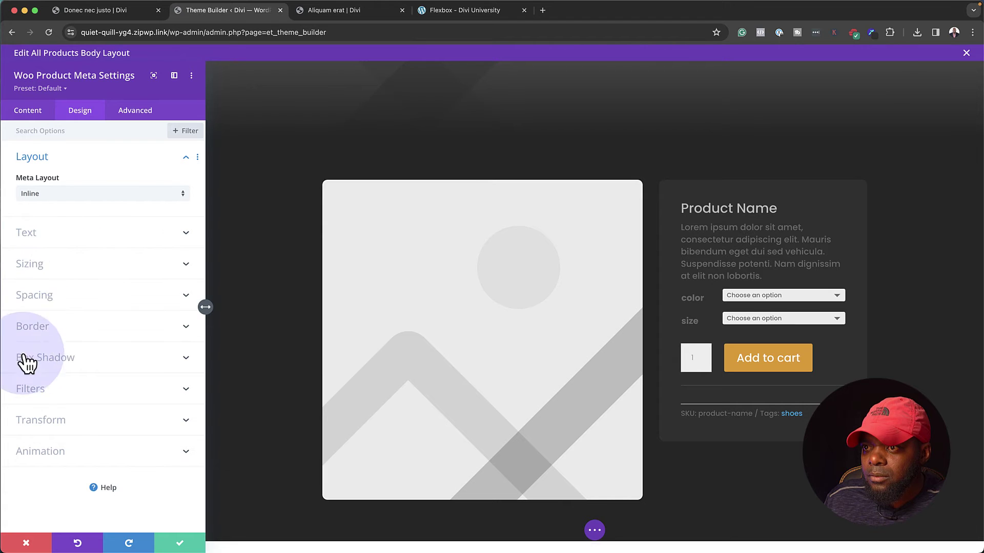
# Make the product meta module's top border color transparent and save the module
pyautogui.click(21, 327)
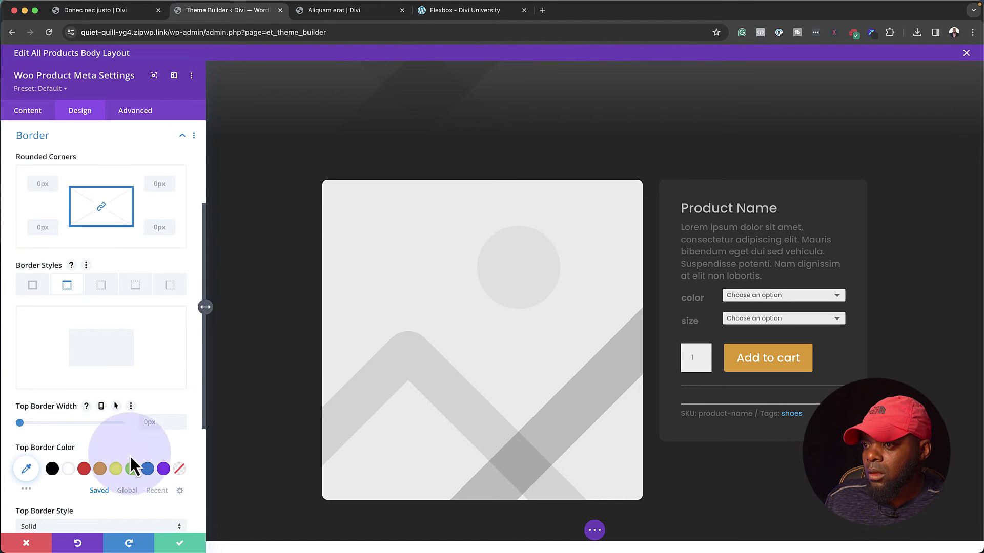
pyautogui.click(179, 469)
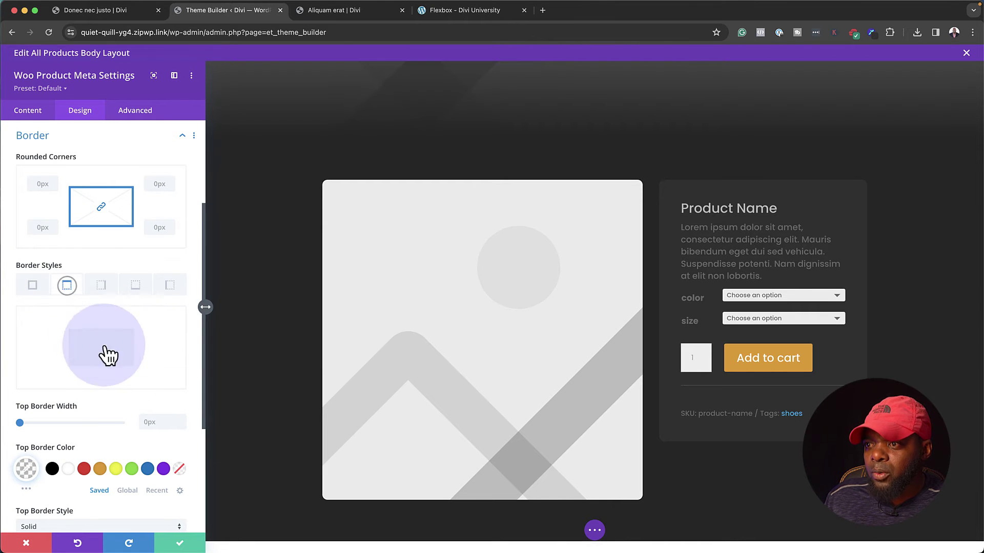
pyautogui.click(179, 469)
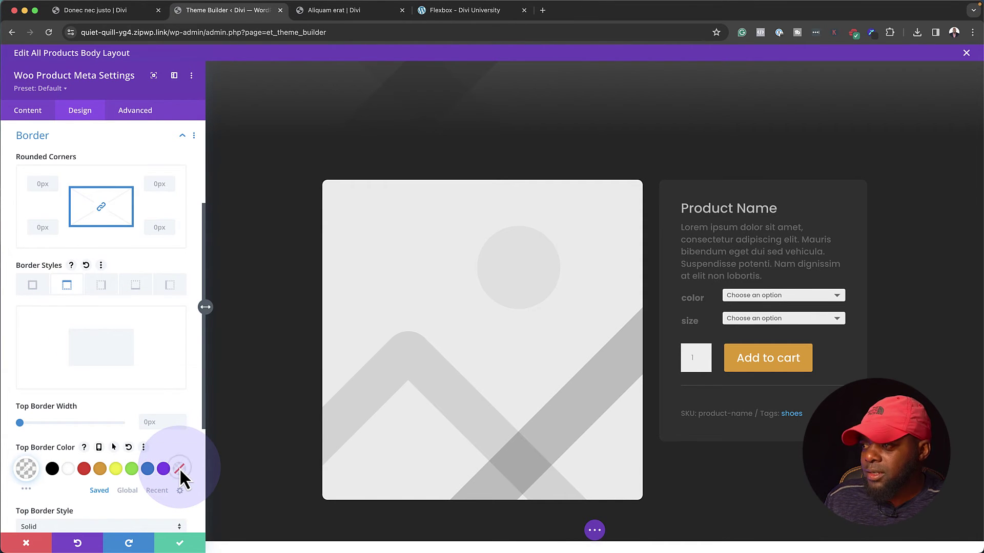
pyautogui.click(183, 543)
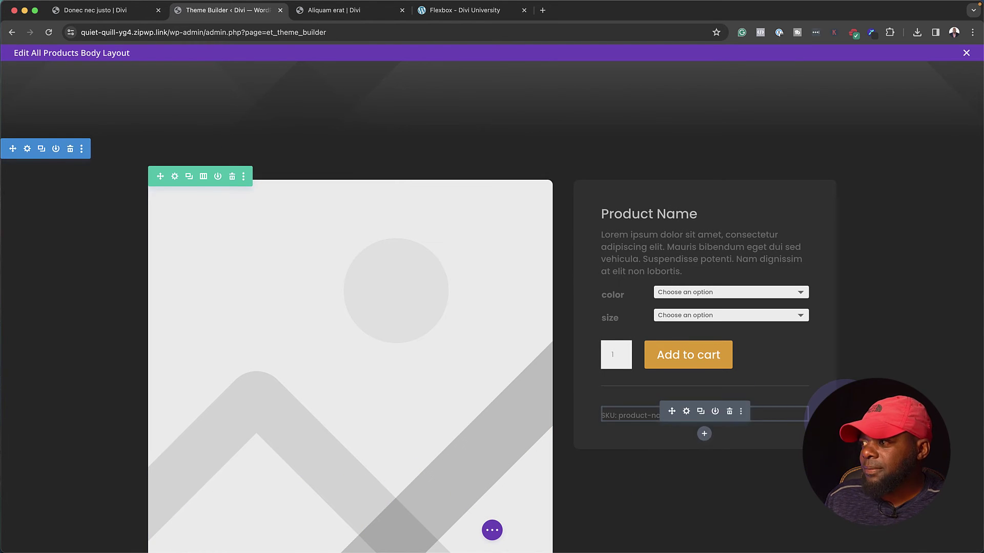
# Duplicate the two-column product row and delete the product image module from the copy
pyautogui.scroll(-3, 738, 369)
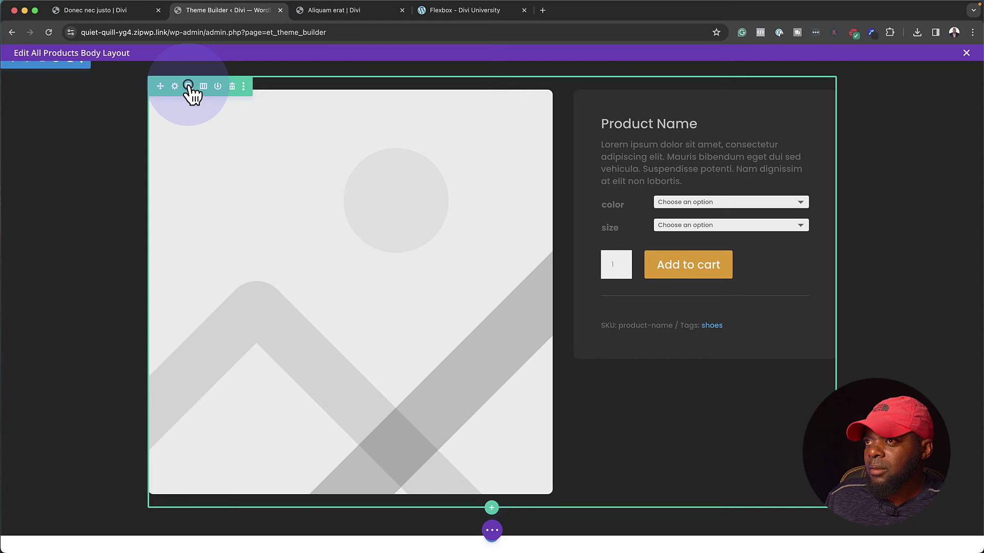
pyautogui.click(188, 85)
pyautogui.scroll(-3, 76, 298)
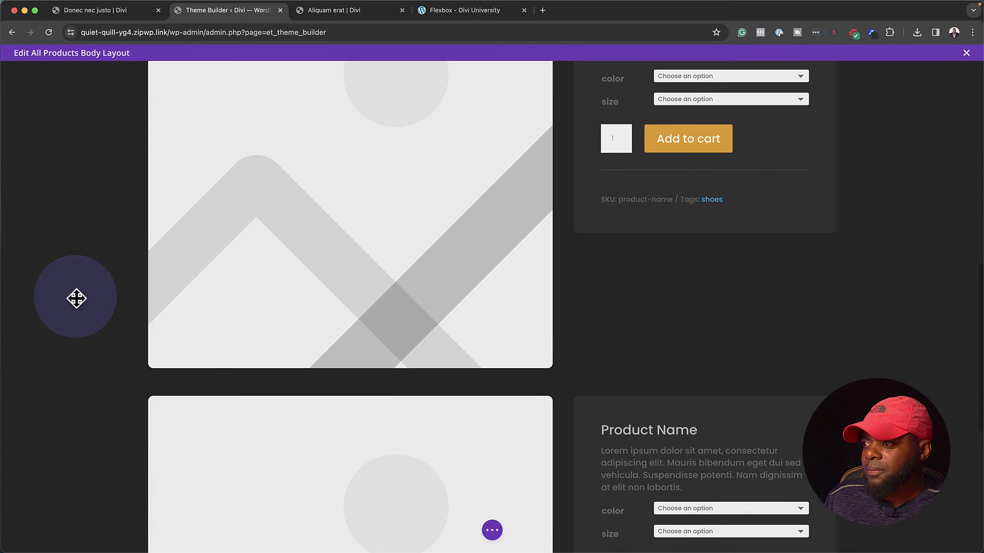
pyautogui.scroll(-2, 76, 298)
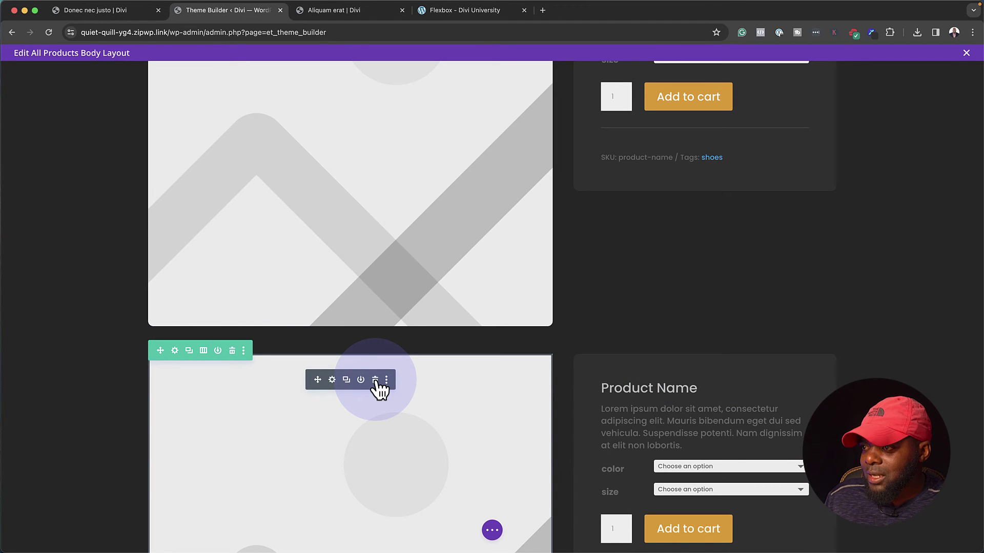
pyautogui.click(375, 380)
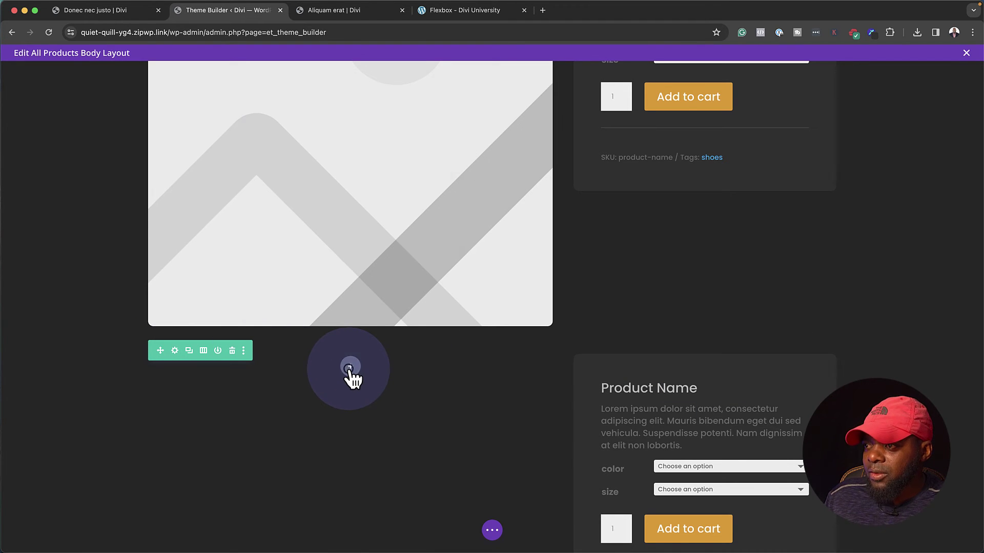
# Insert a Woo Product Tabs module in the empty wide column of the duplicated row
pyautogui.click(350, 368)
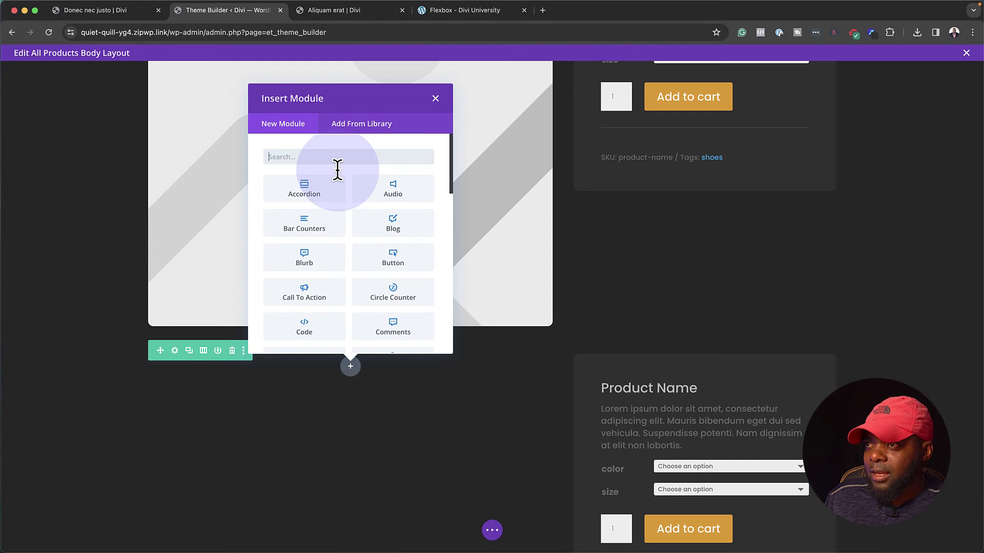
pyautogui.write('woo')
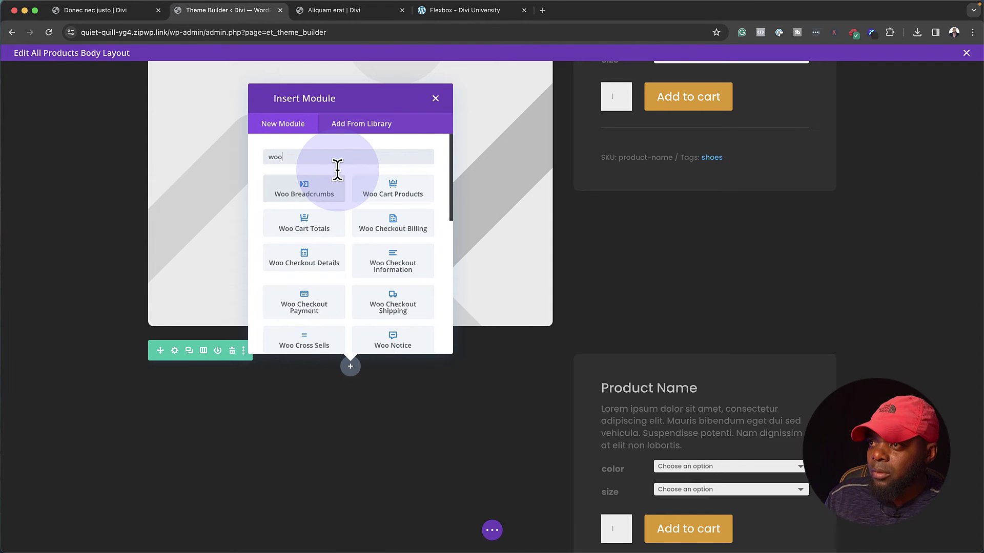
pyautogui.scroll(-4, 329, 273)
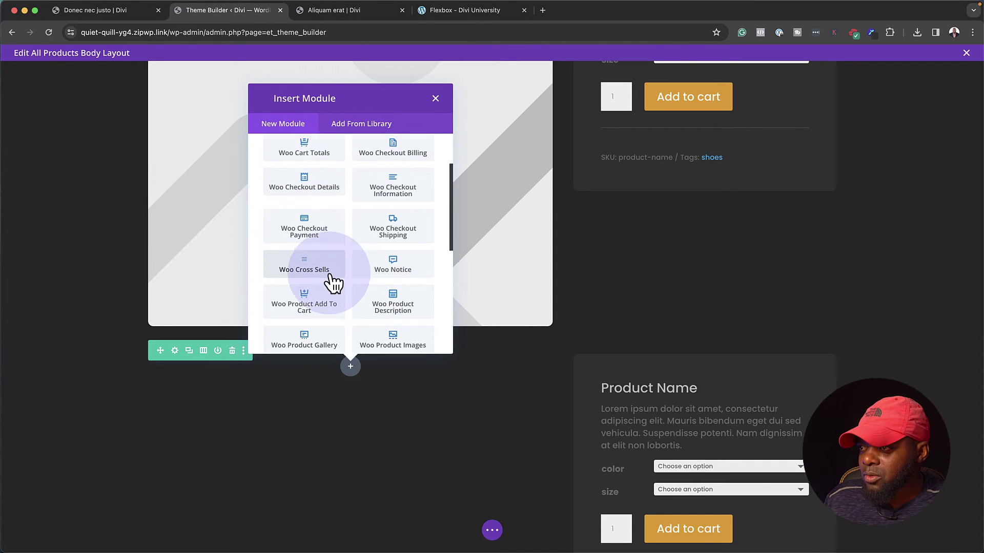
pyautogui.scroll(-4, 329, 276)
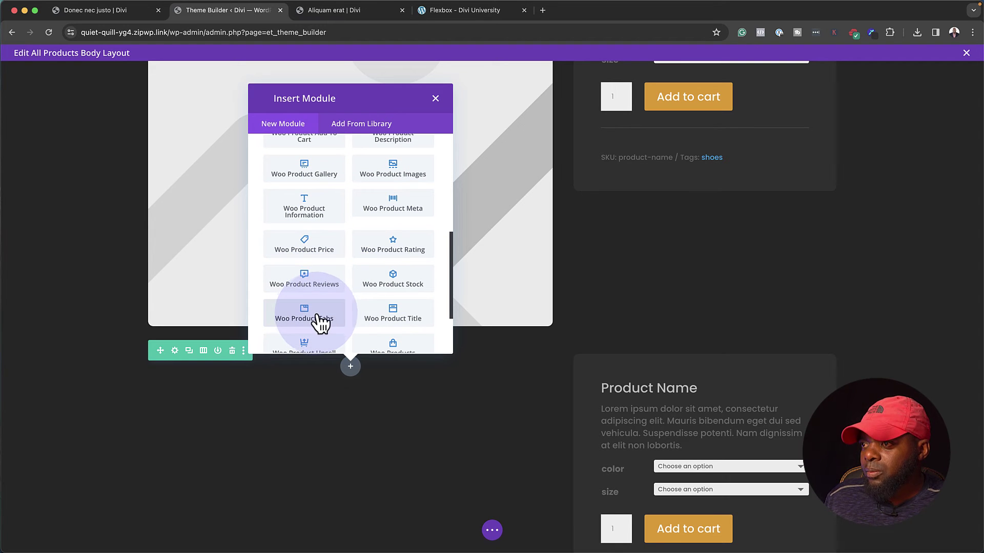
pyautogui.click(329, 318)
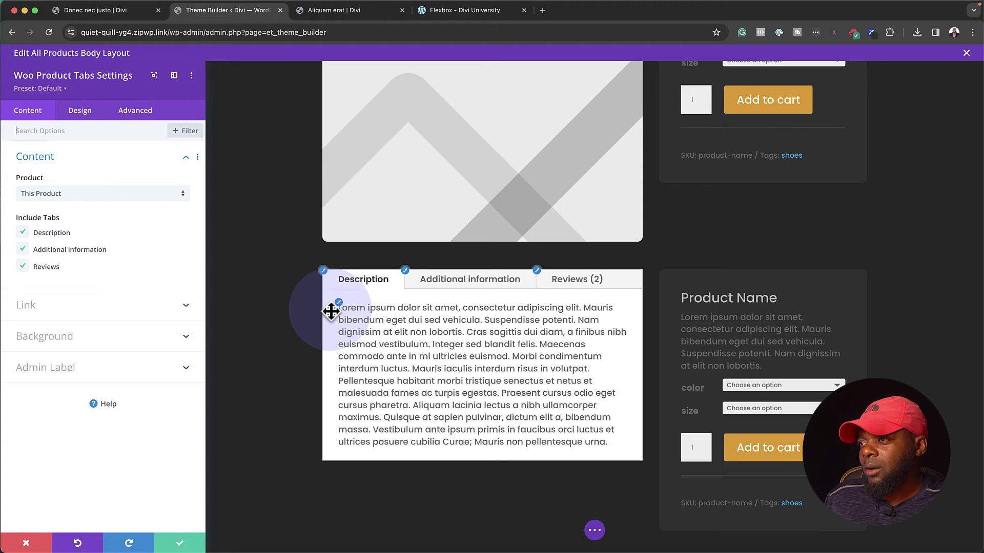
# Round all four corners of the Woo Product Tabs module to 10px and save the module
pyautogui.click(82, 112)
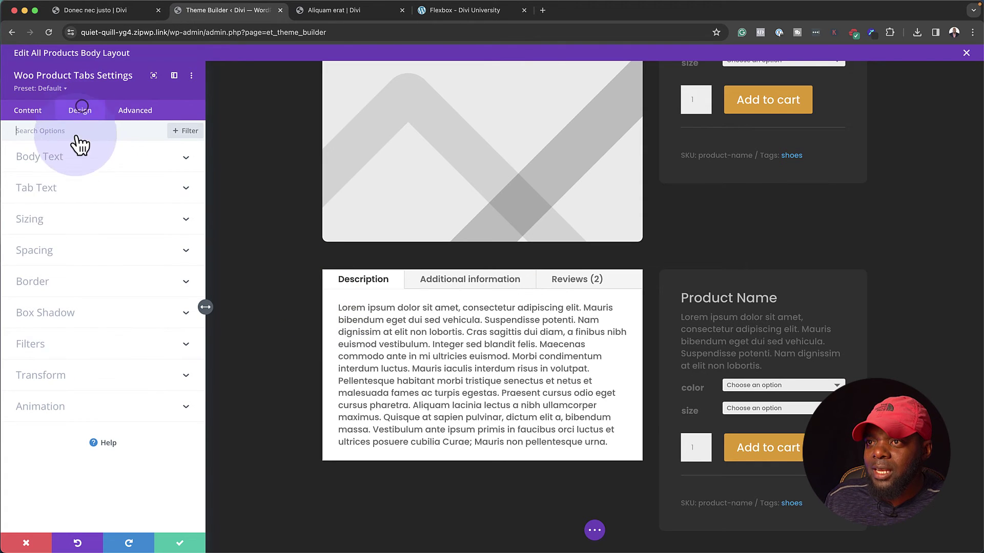
pyautogui.click(43, 277)
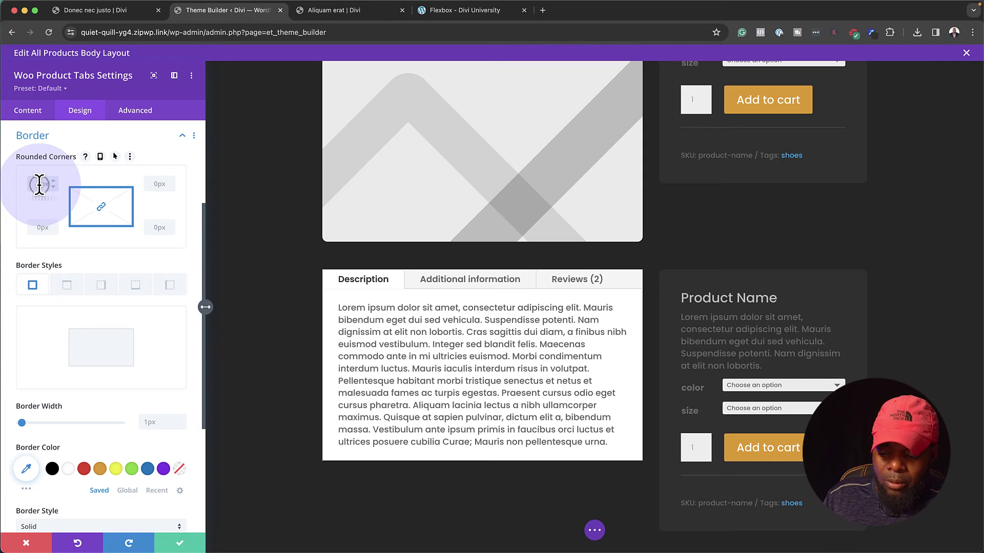
pyautogui.write('10')
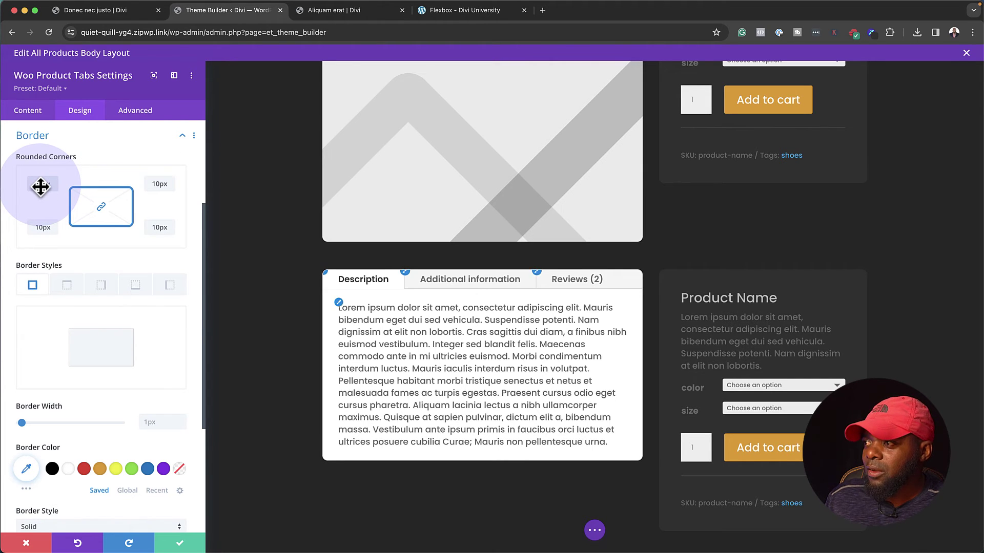
pyautogui.click(40, 187)
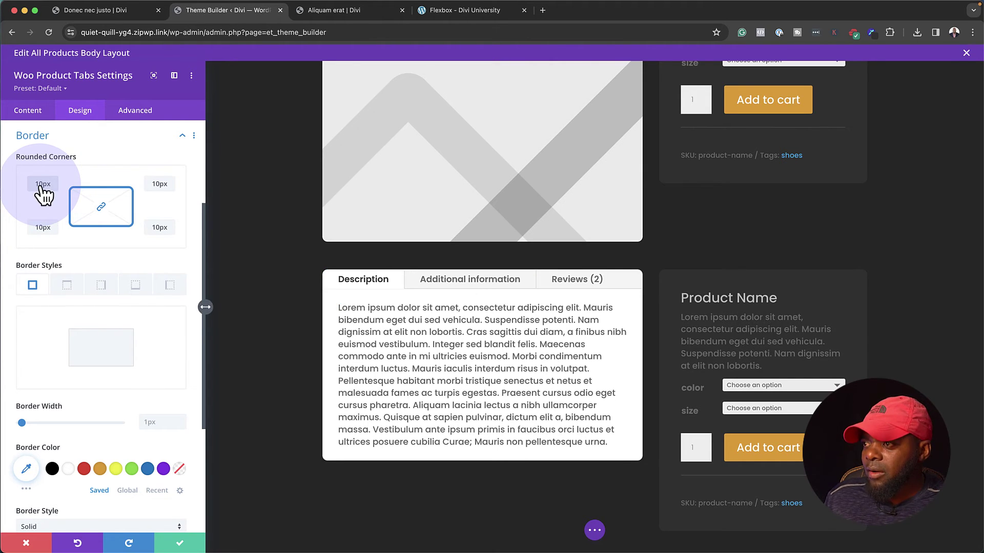
pyautogui.click(180, 544)
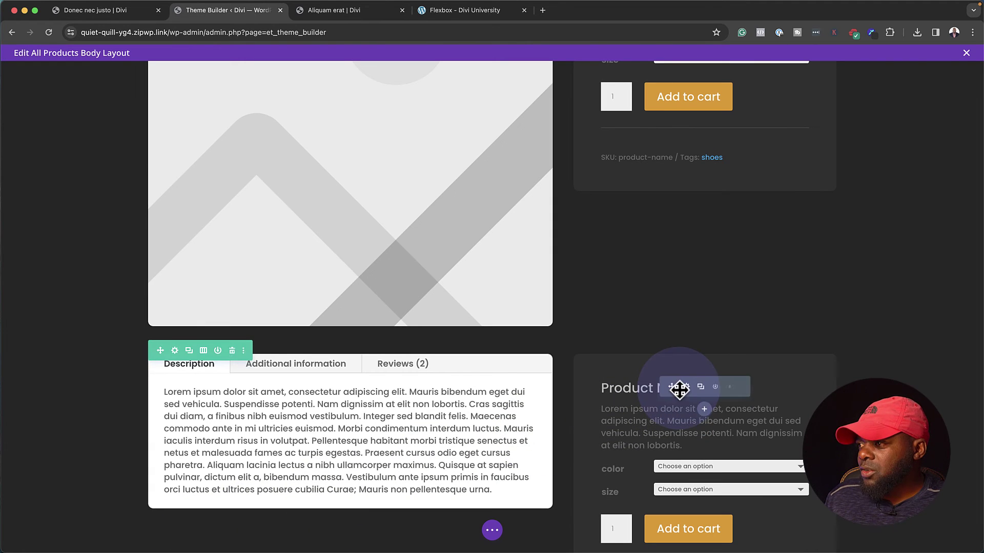
# Delete the product title, description, add-to-cart and meta modules from the duplicated row's narrow column
pyautogui.click(730, 388)
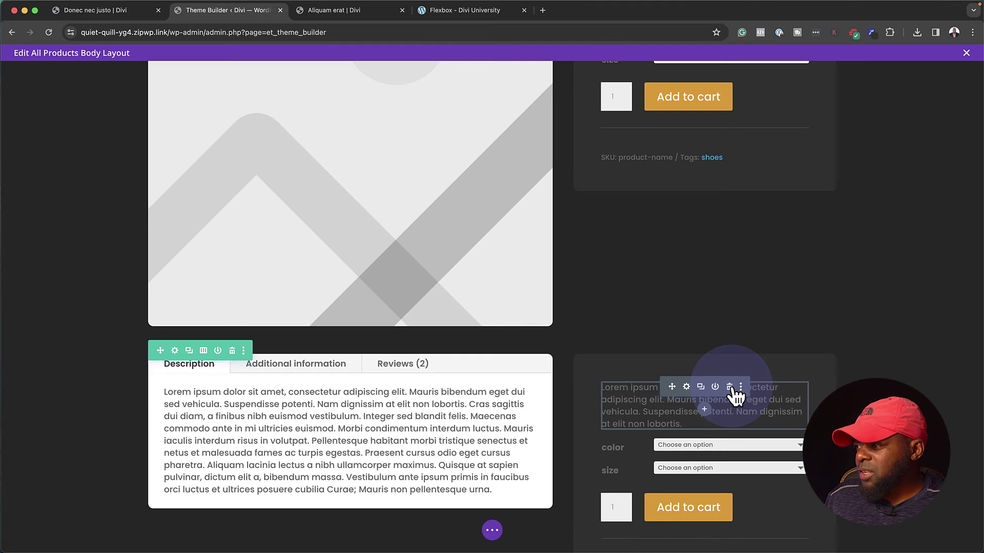
pyautogui.click(730, 387)
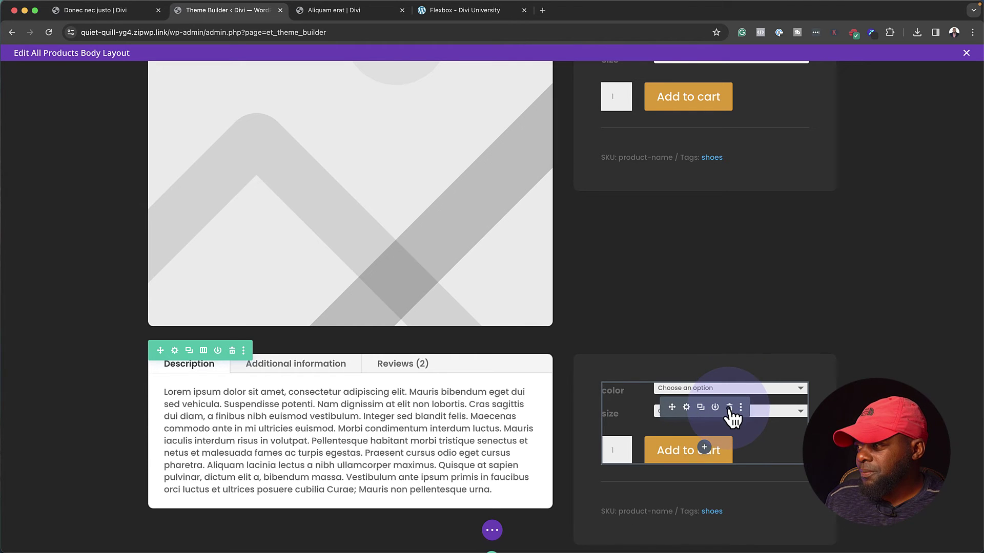
pyautogui.click(729, 409)
pyautogui.click(729, 404)
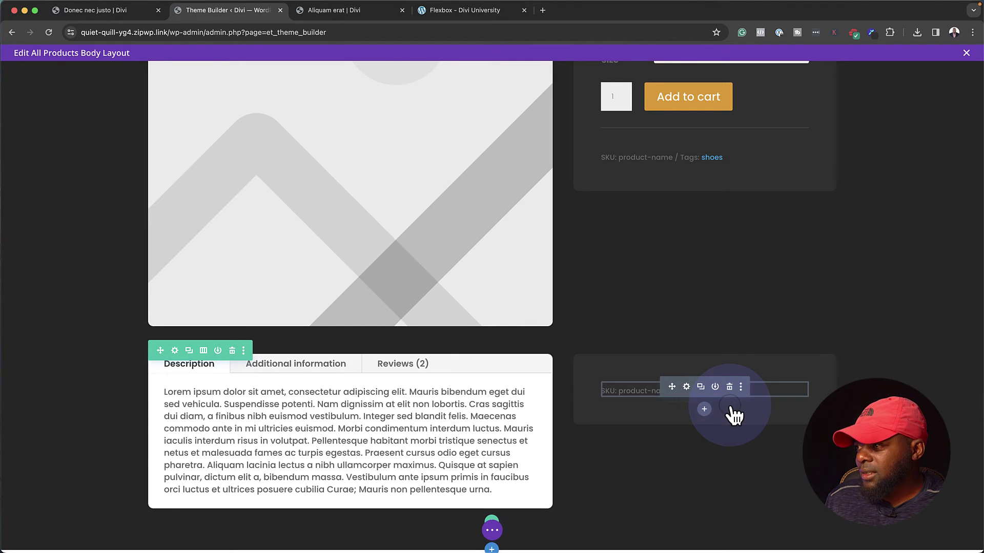
pyautogui.click(729, 386)
# Insert a Testimonial module in the emptied narrow column of the duplicated row
pyautogui.click(705, 395)
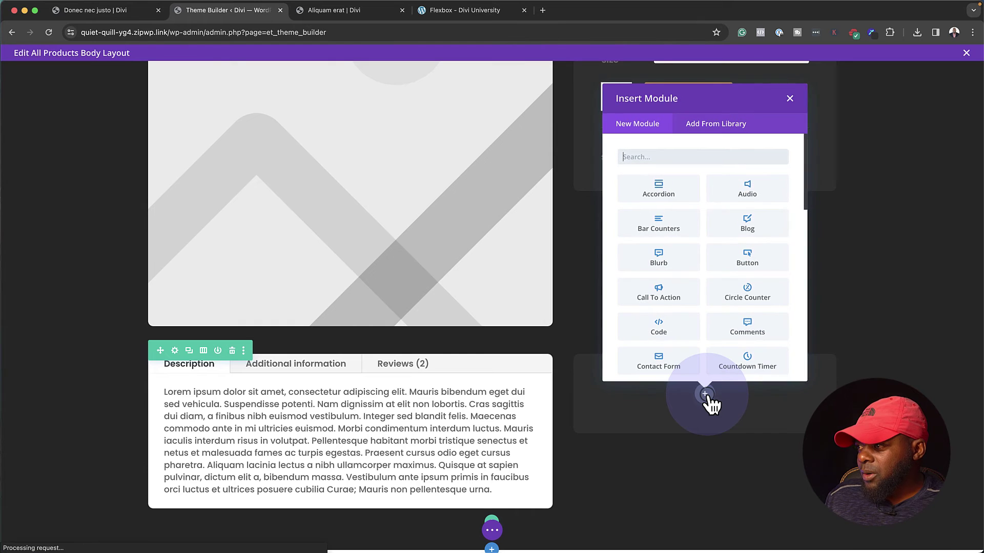
pyautogui.write('tes')
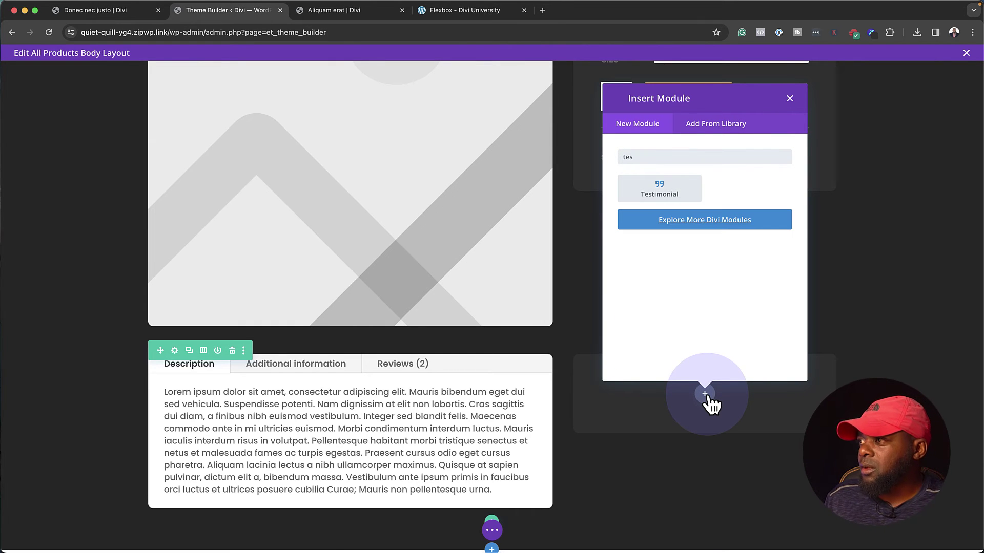
pyautogui.click(678, 193)
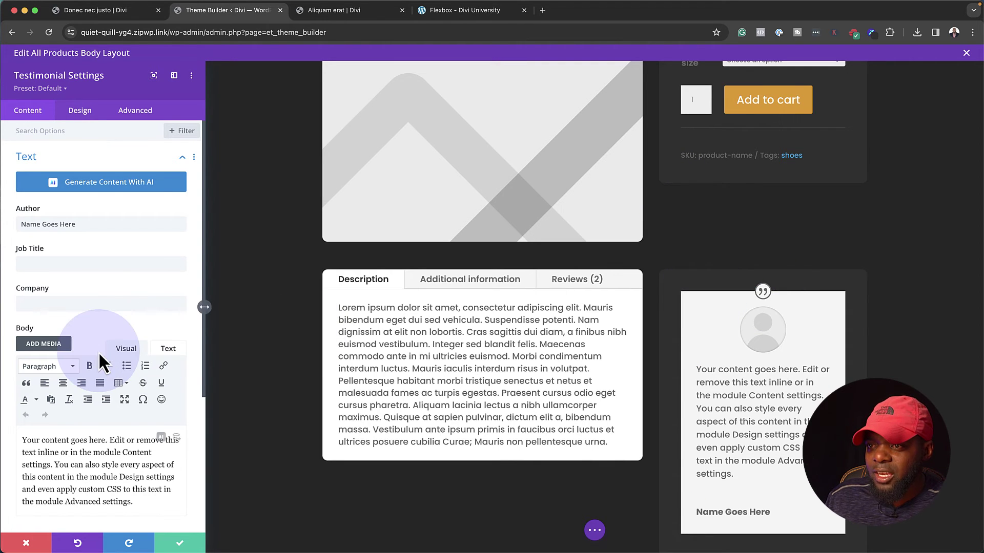
# Hide the testimonial's quote icon and set the module's background color to black
pyautogui.scroll(-3, 98, 352)
pyautogui.click(48, 420)
pyautogui.click(27, 264)
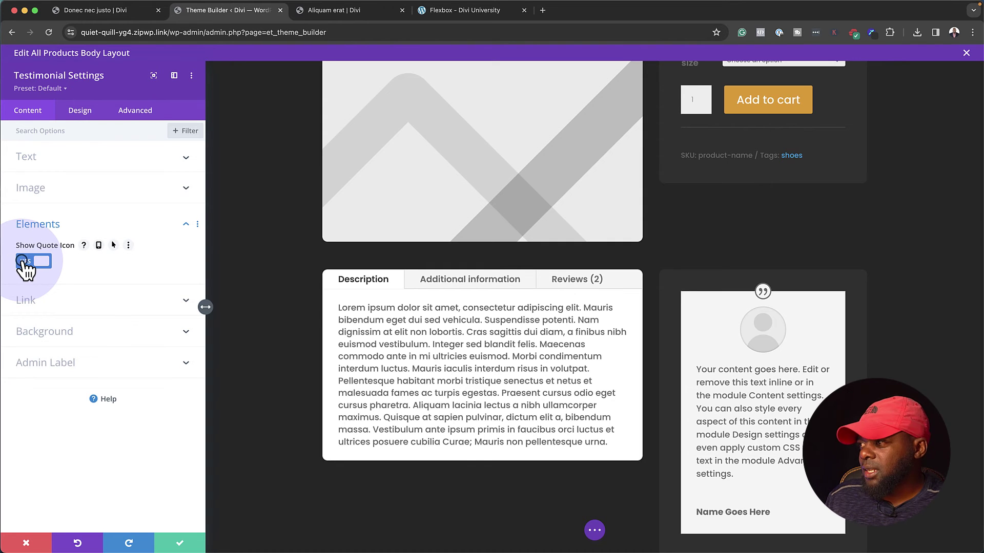
pyautogui.click(23, 262)
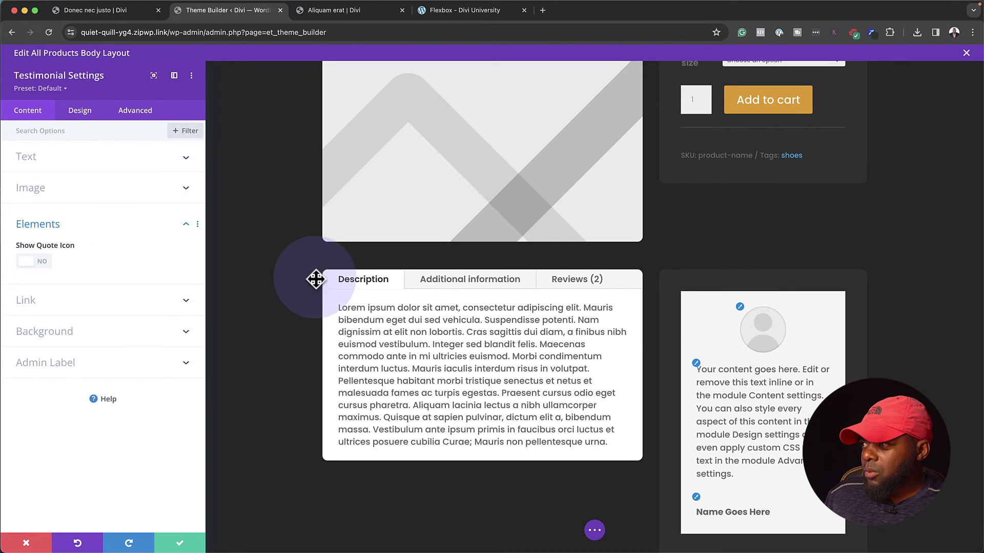
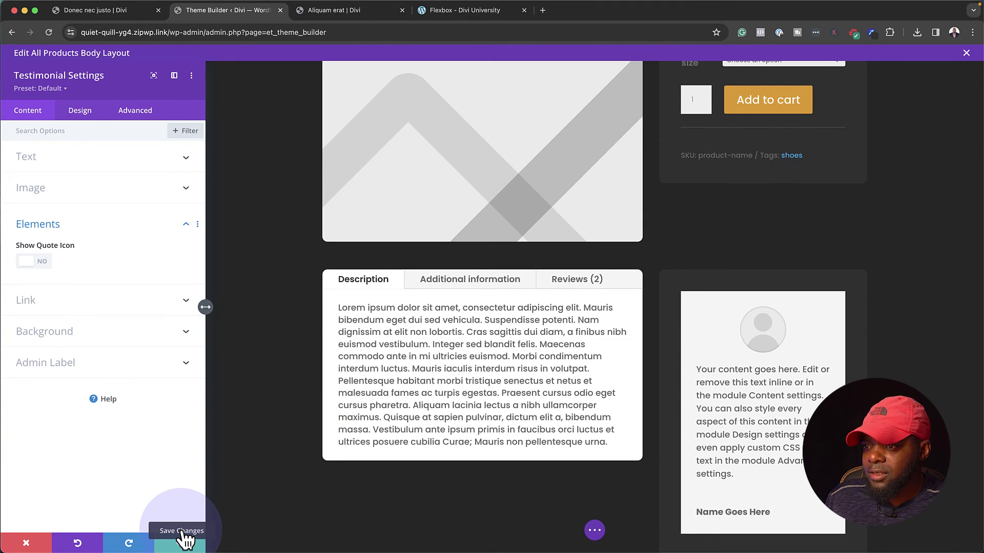
pyautogui.click(75, 342)
pyautogui.click(52, 369)
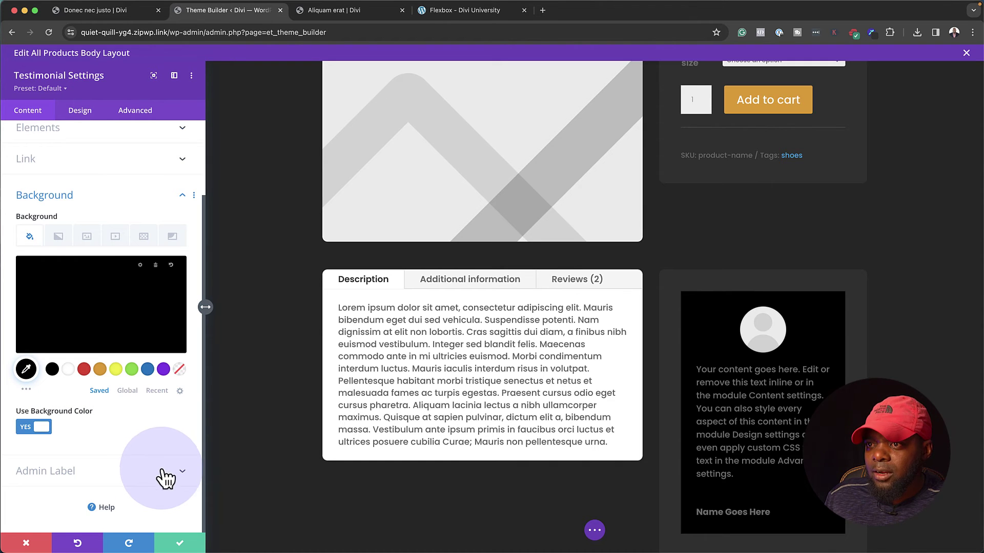
# Replace the testimonial's placeholder image with the media library photo of the smiling woman in a denim jacket
pyautogui.scroll(2, 49, 195)
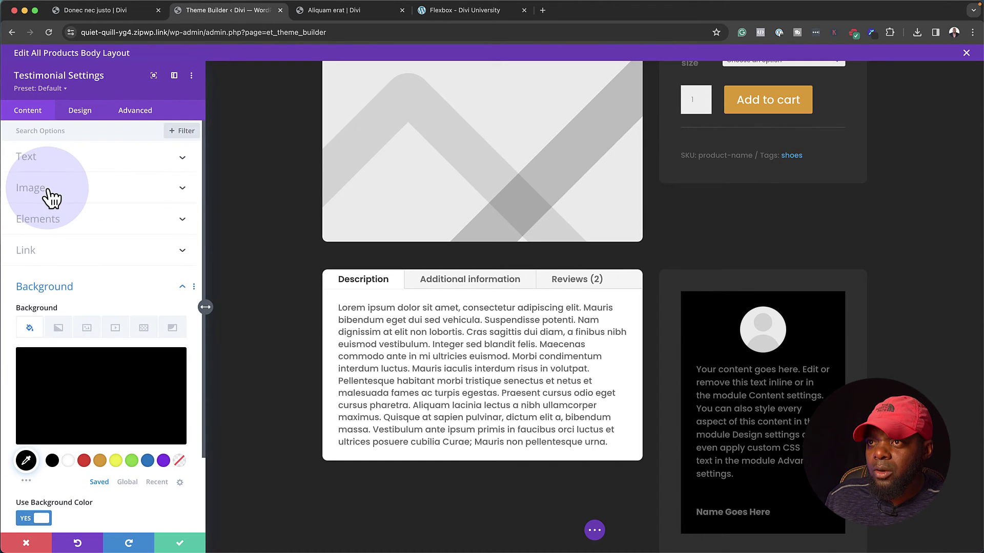
pyautogui.click(48, 192)
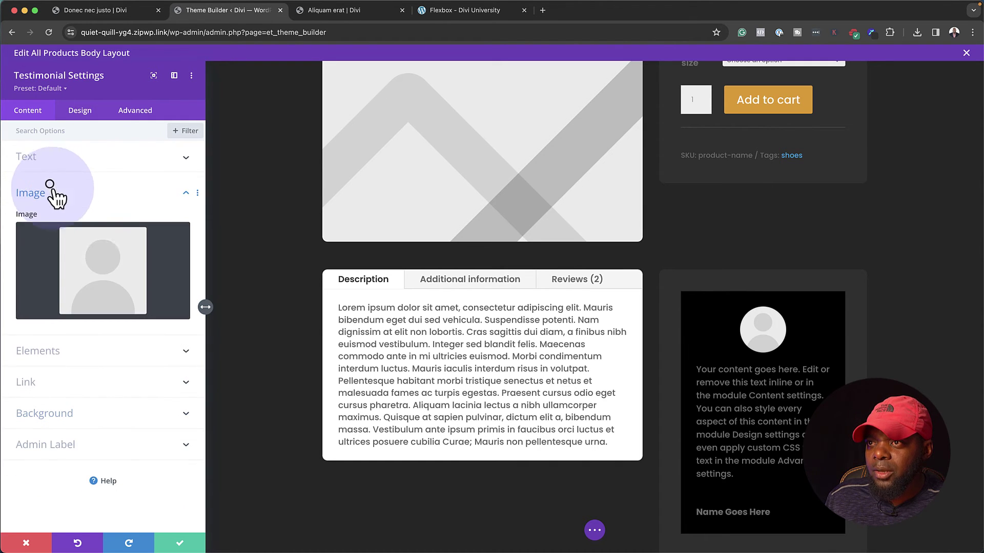
pyautogui.click(99, 260)
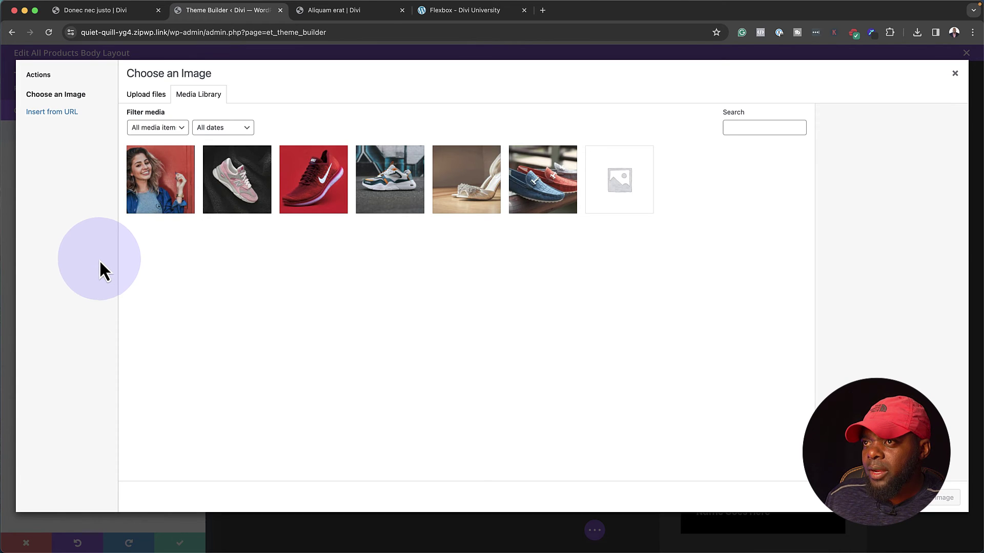
pyautogui.click(174, 184)
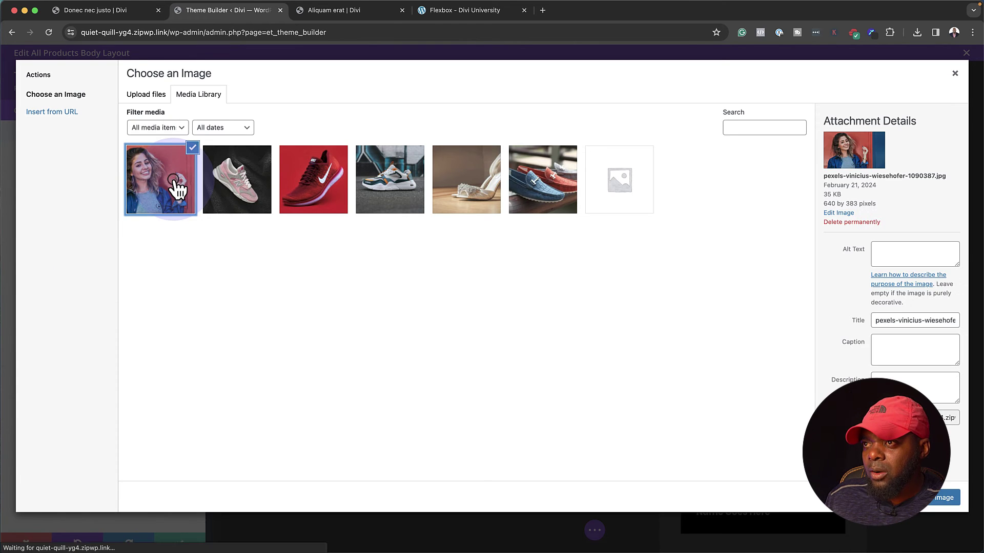
pyautogui.click(944, 498)
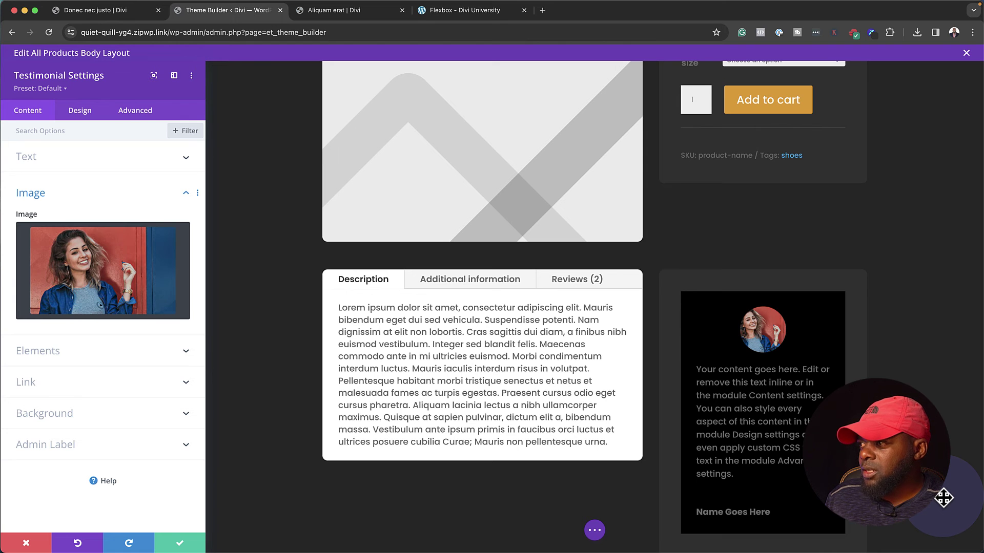
# Round all four corners of the testimonial module to 10px and save the module
pyautogui.click(88, 108)
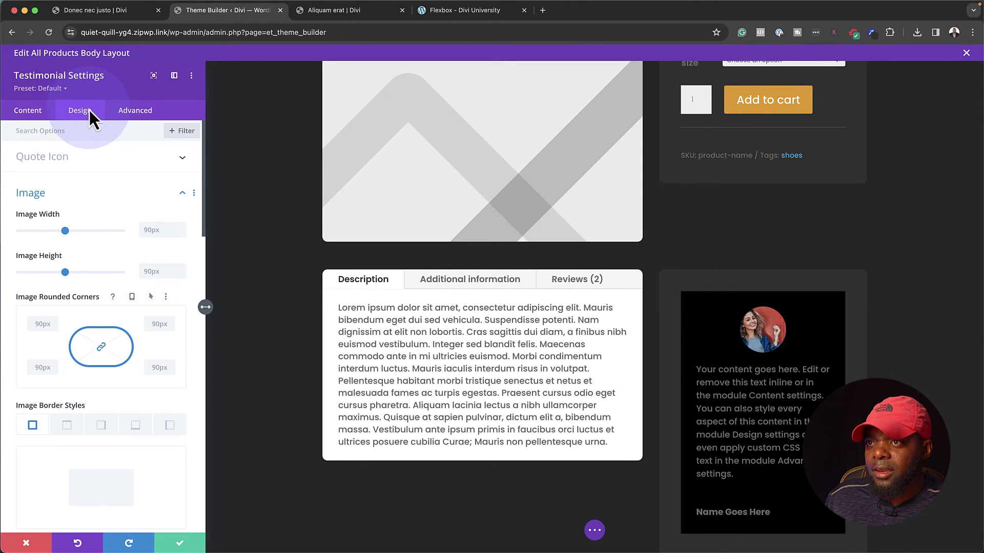
pyautogui.scroll(-3, 173, 451)
pyautogui.scroll(-20, 173, 450)
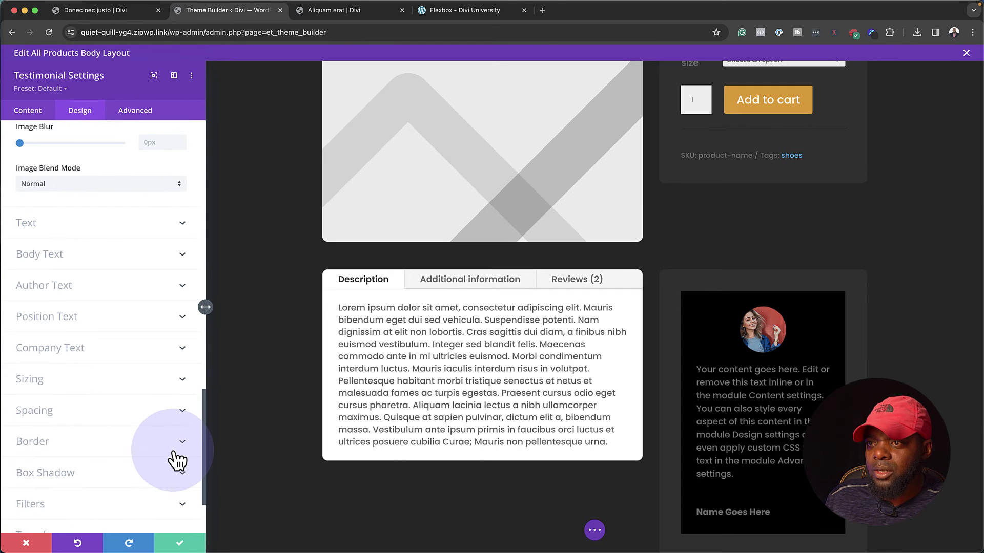
pyautogui.click(131, 454)
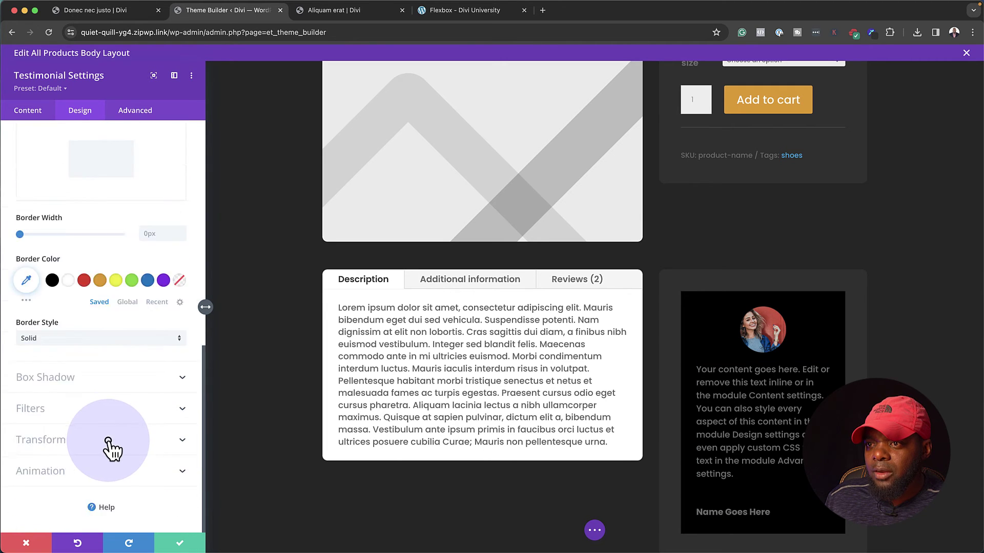
pyautogui.click(42, 186)
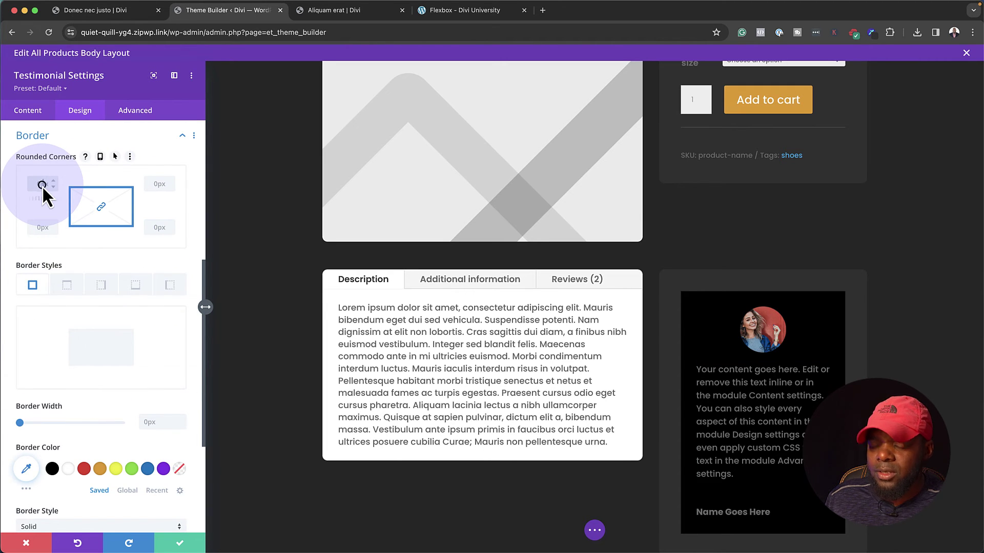
pyautogui.write('10px')
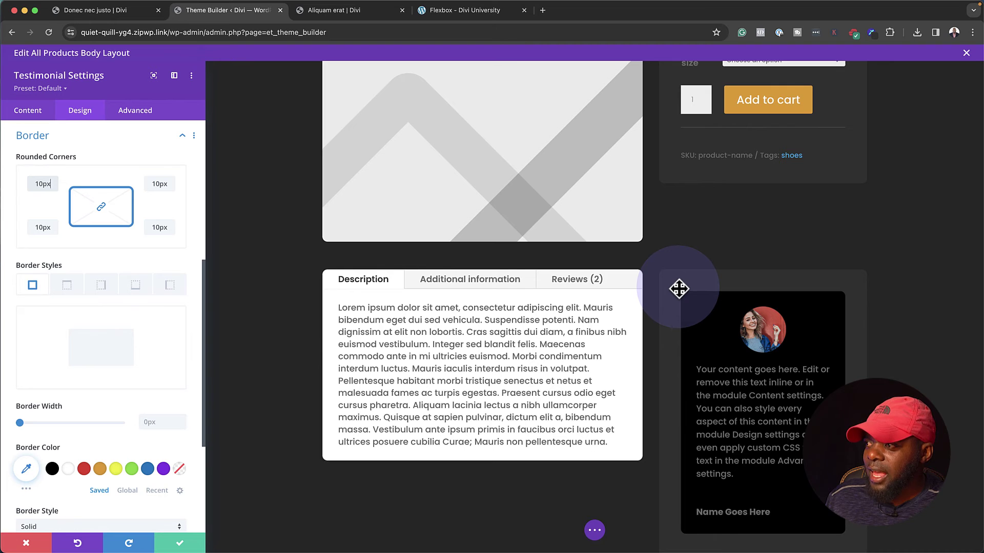
pyautogui.click(182, 543)
# Set the duplicated row's second column padding to 0% on all four sides and save the column and row
pyautogui.moveTo(180, 543)
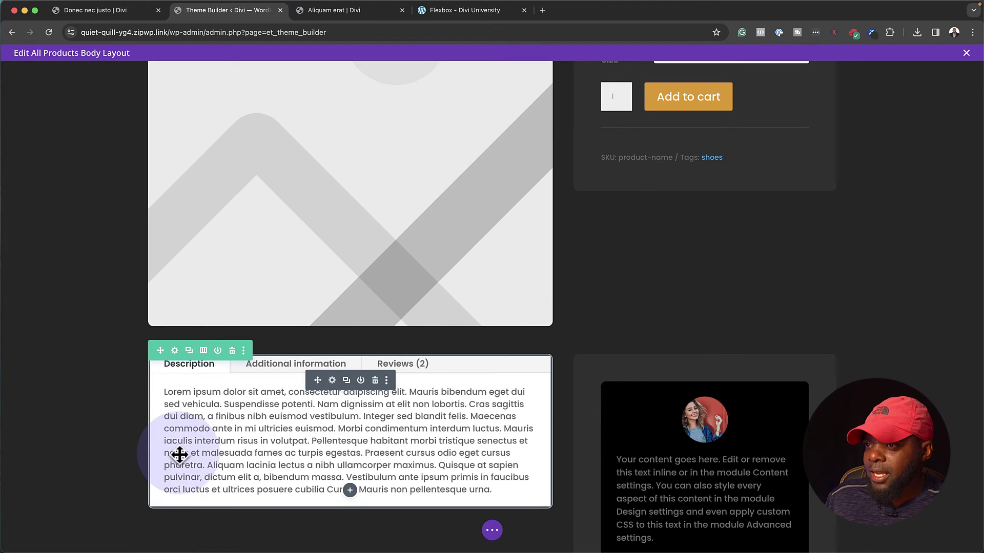
pyautogui.click(175, 351)
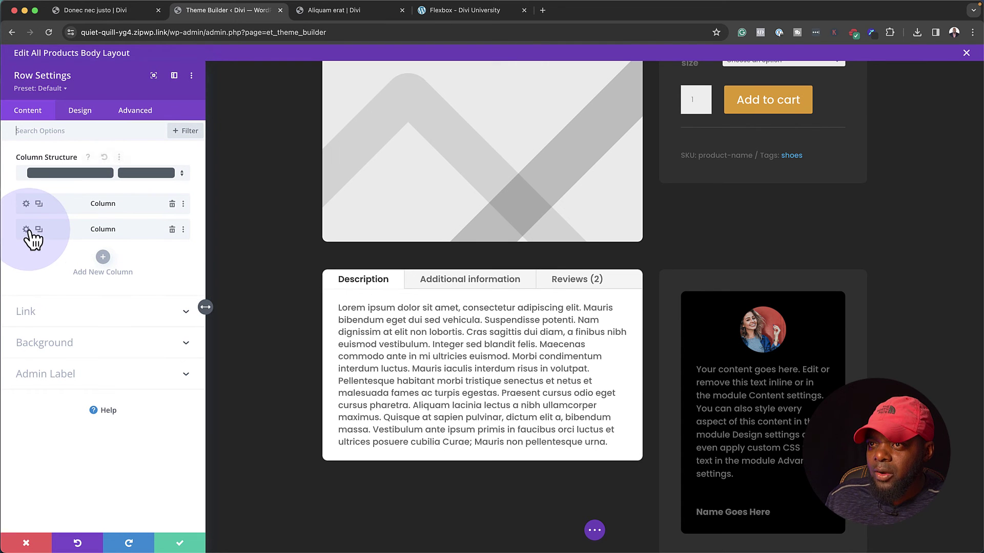
pyautogui.click(27, 230)
pyautogui.click(94, 108)
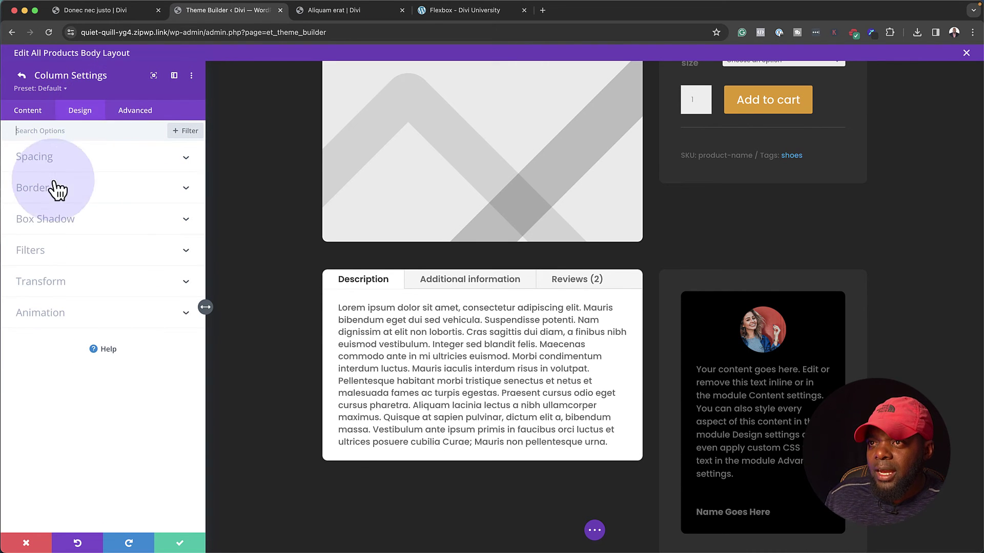
pyautogui.click(48, 159)
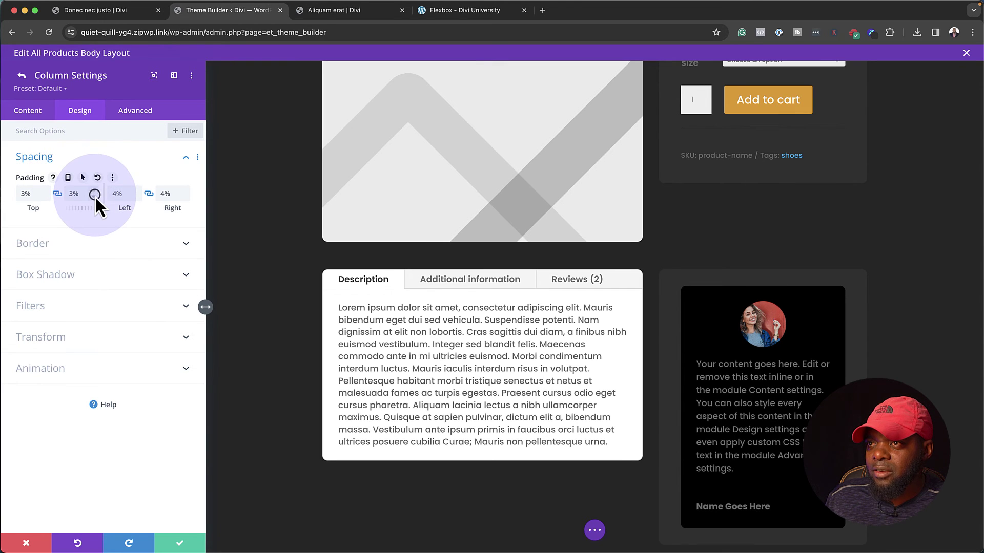
pyautogui.click(94, 196)
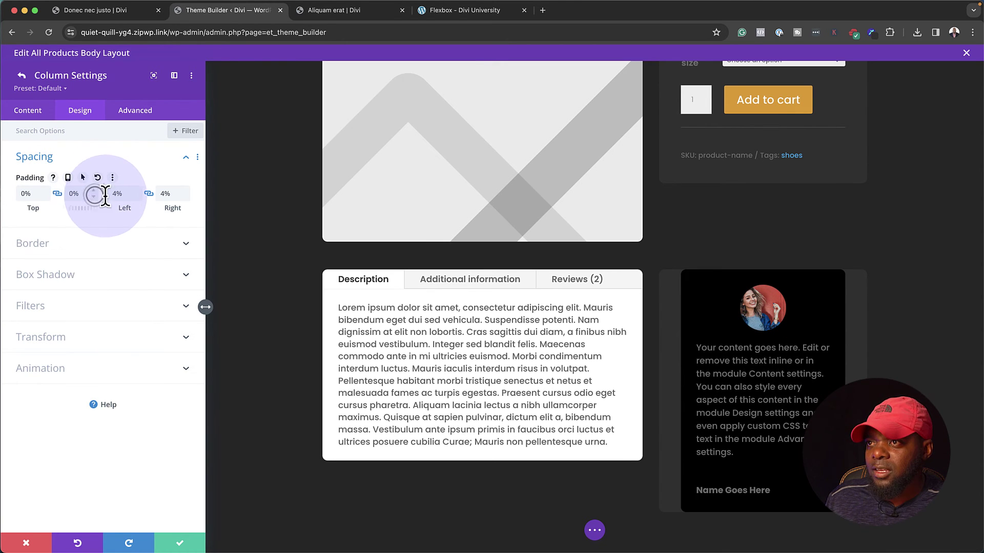
pyautogui.click(137, 199)
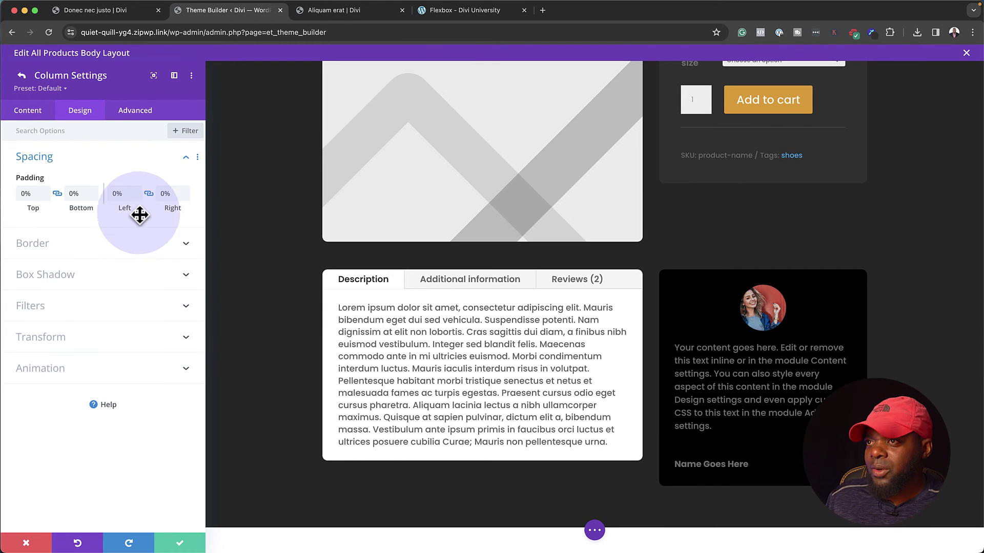
pyautogui.click(179, 544)
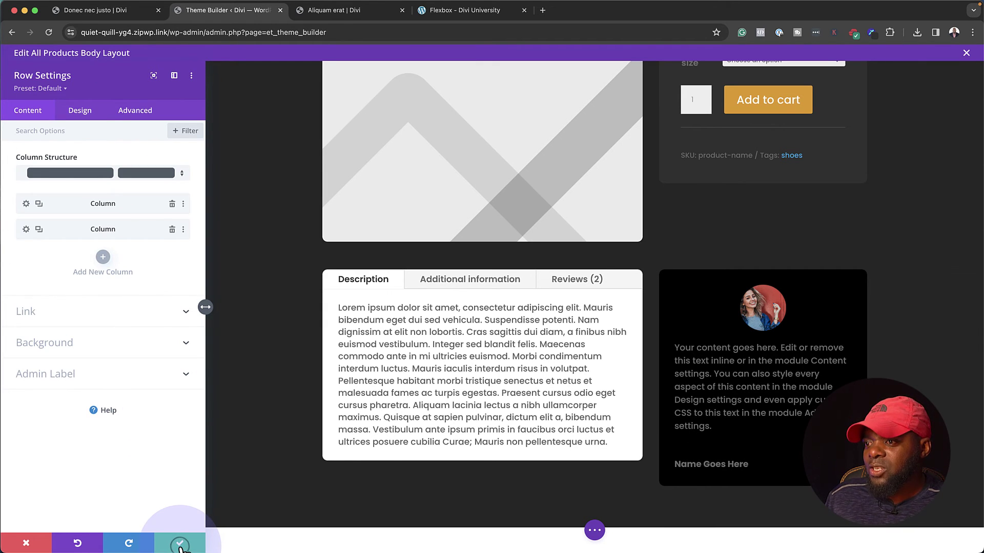
pyautogui.click(182, 546)
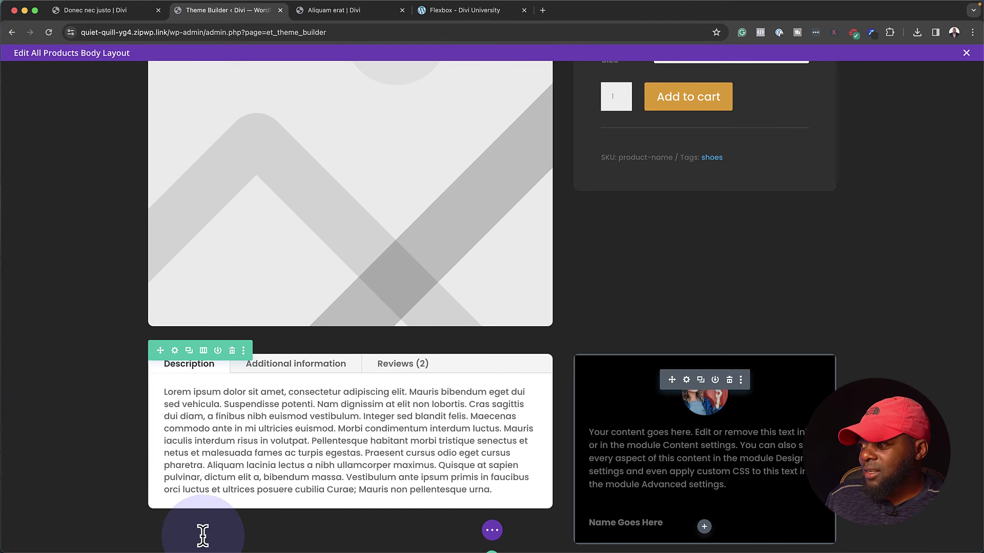
# Center-align the testimonial module's text and save the module and the product body layout
pyautogui.click(688, 380)
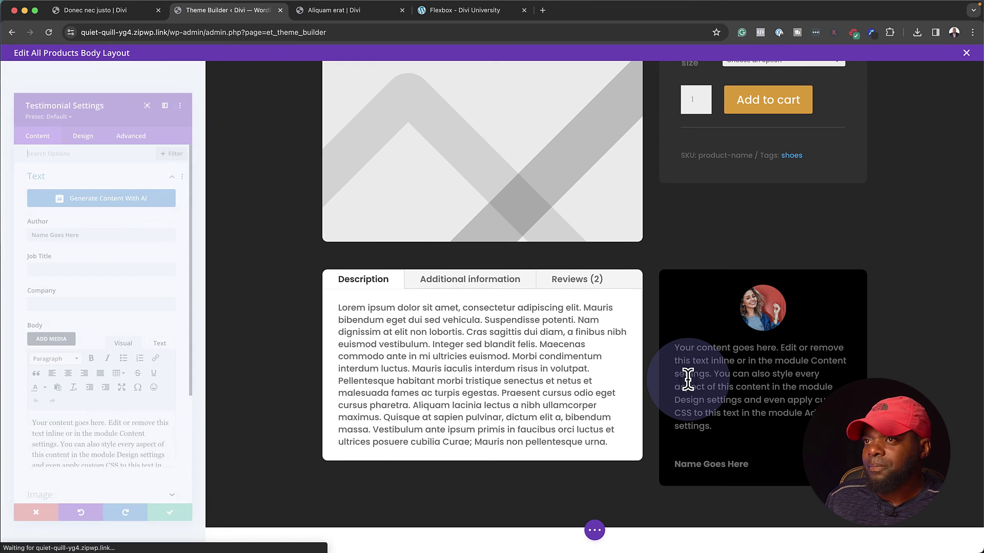
pyautogui.click(78, 110)
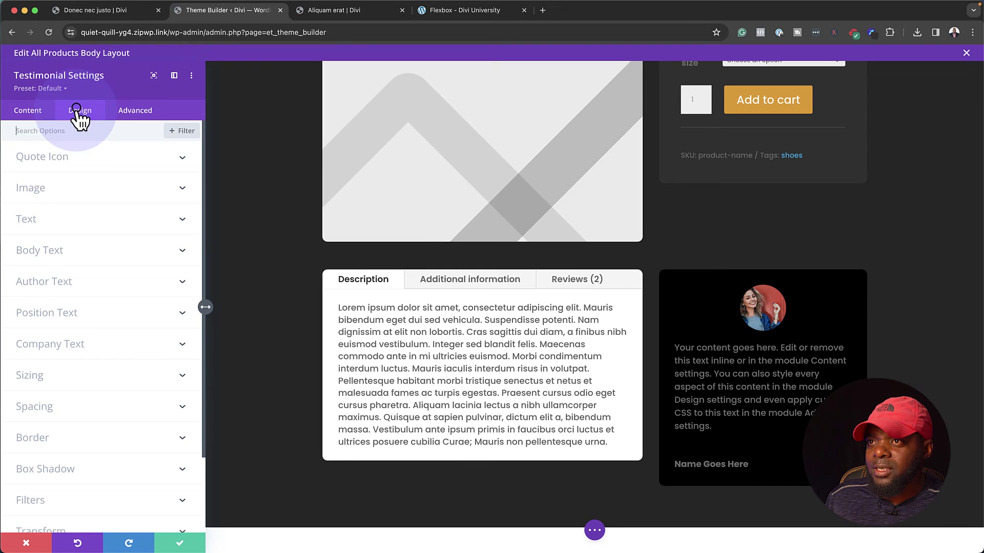
pyautogui.click(44, 221)
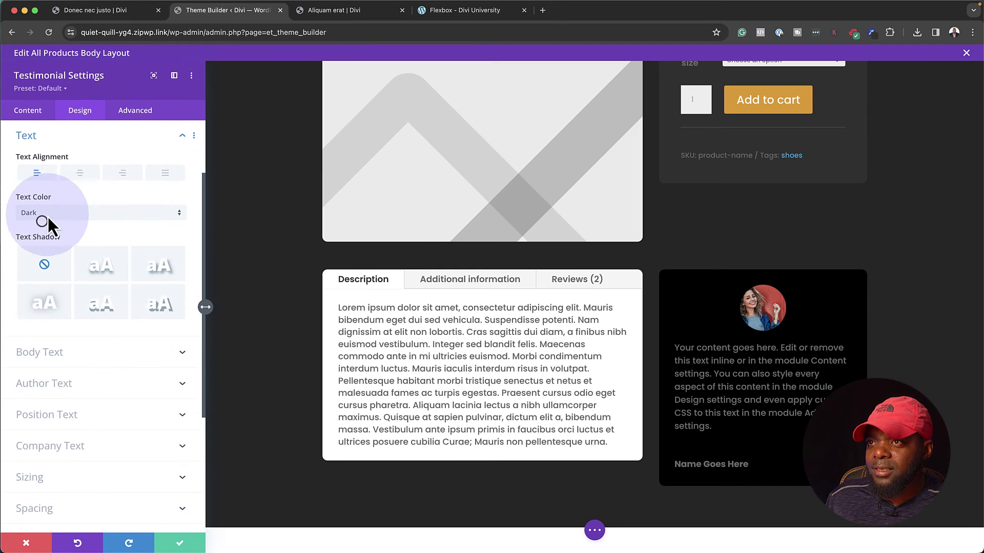
pyautogui.click(82, 173)
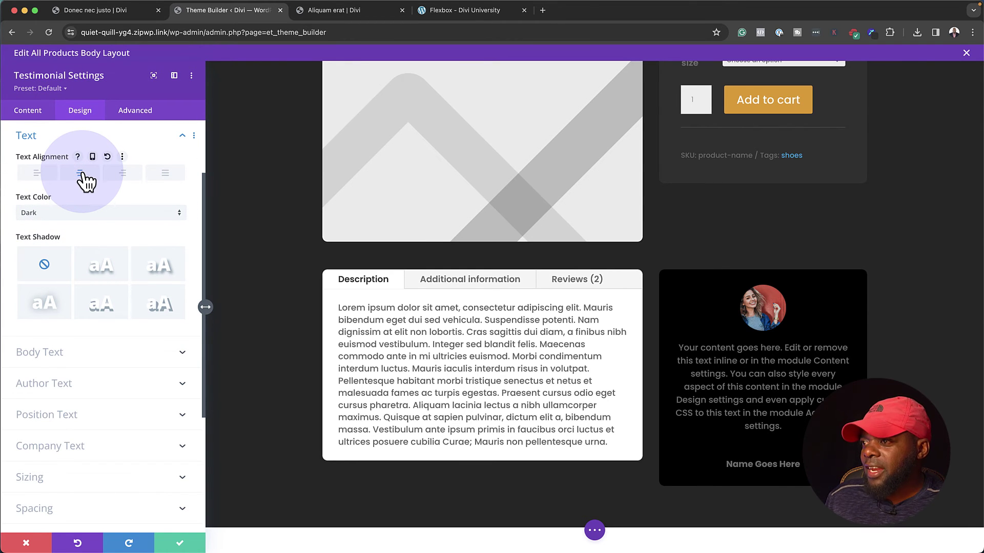
pyautogui.click(179, 542)
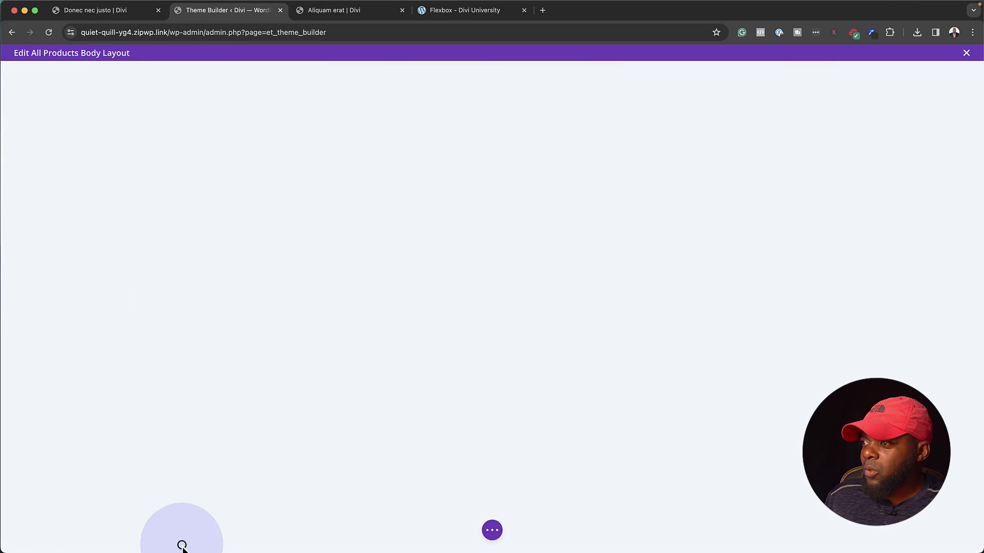
pyautogui.scroll(5, 91, 327)
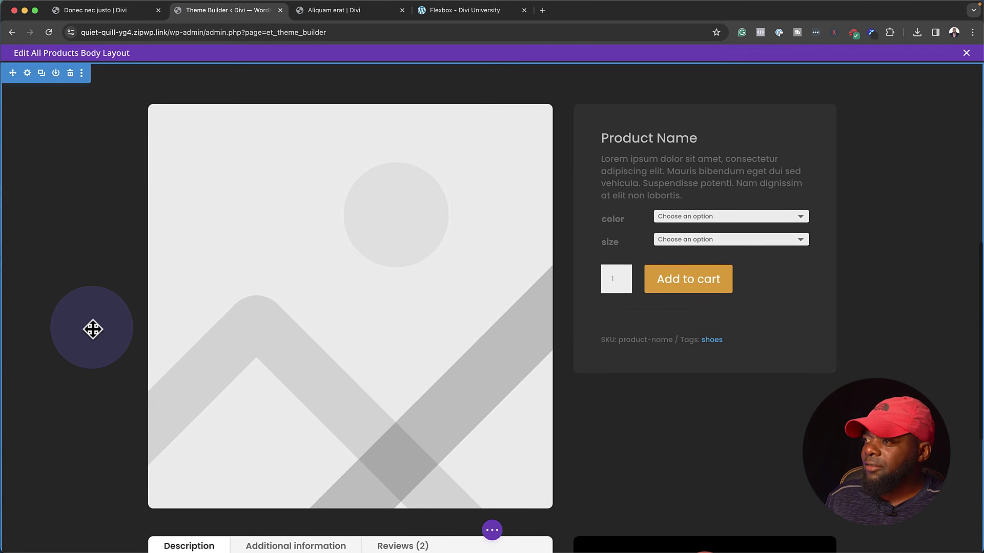
pyautogui.scroll(5, 93, 329)
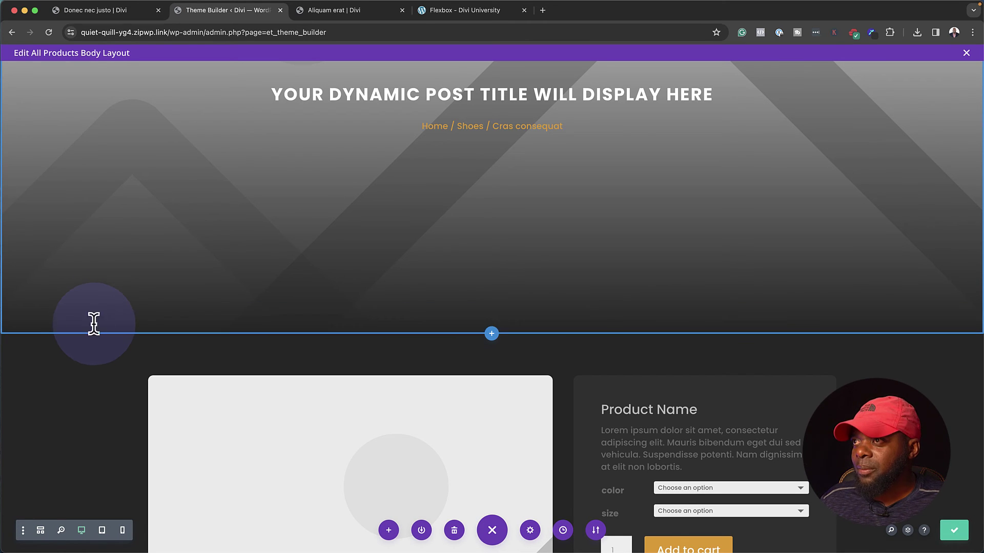
# Reload the live Aliquam erat product page and review its hero, product section, tabs and testimonial
pyautogui.click(319, 11)
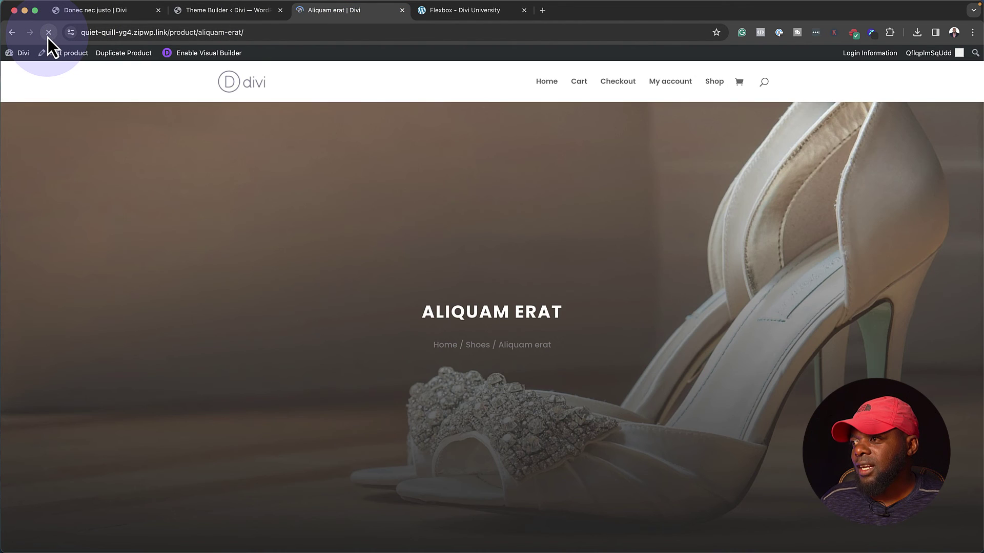
pyautogui.scroll(-5, 276, 287)
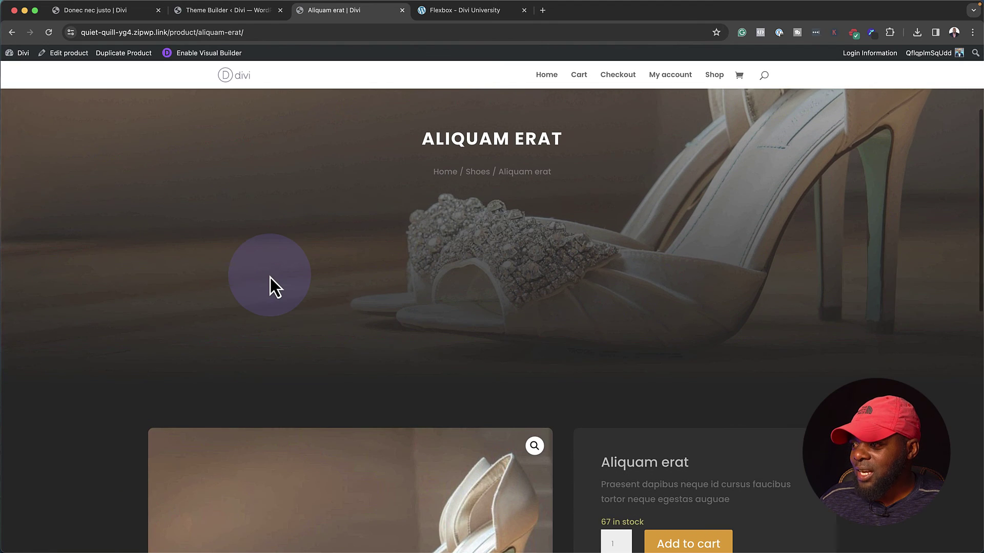
pyautogui.scroll(-2, 101, 315)
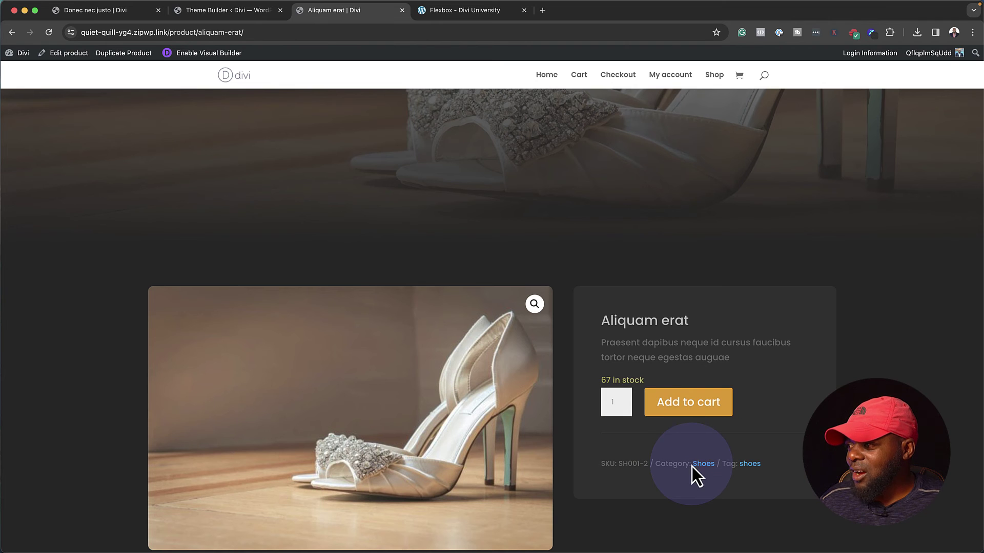
pyautogui.scroll(-1, 692, 466)
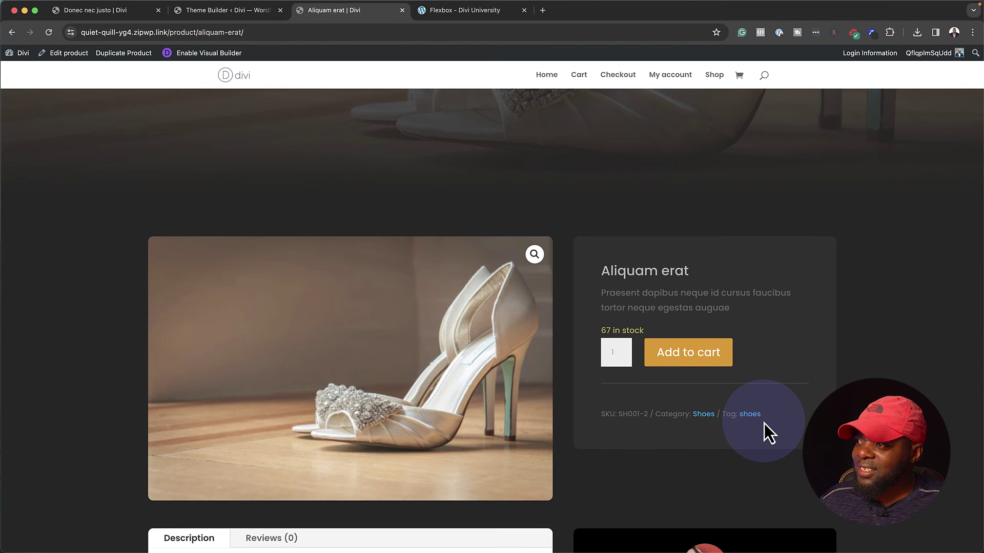
pyautogui.scroll(-2, 764, 424)
pyautogui.scroll(-2, 764, 423)
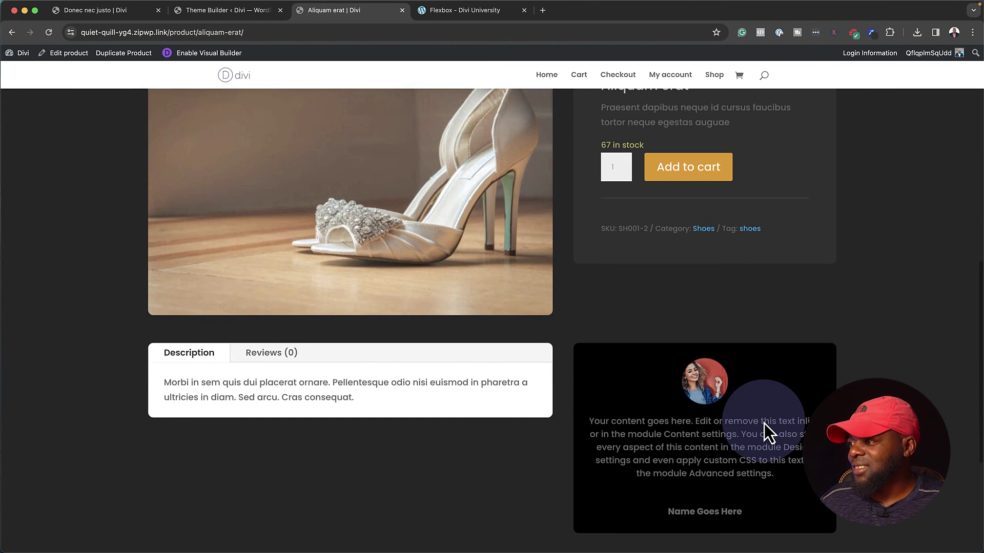
pyautogui.scroll(-4, 330, 395)
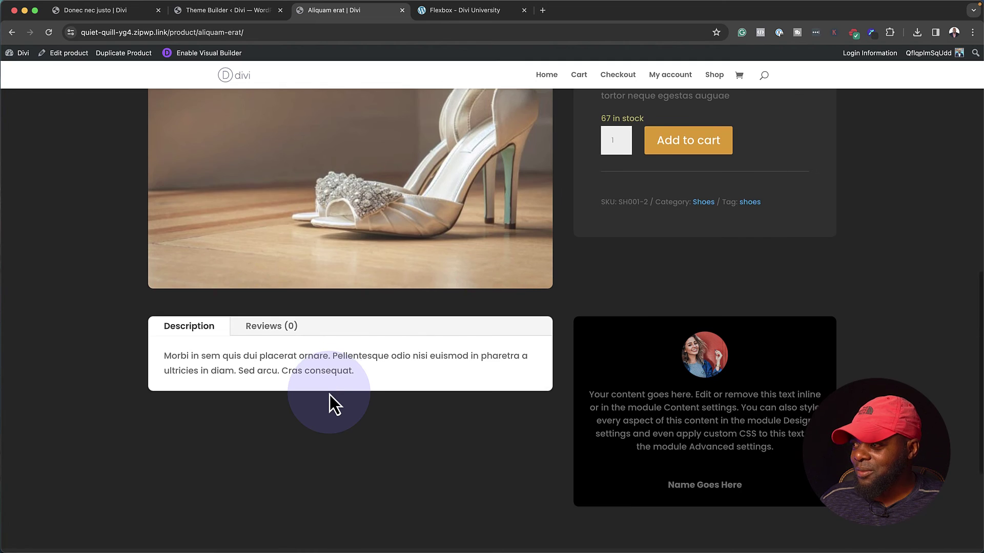
pyautogui.scroll(4, 330, 395)
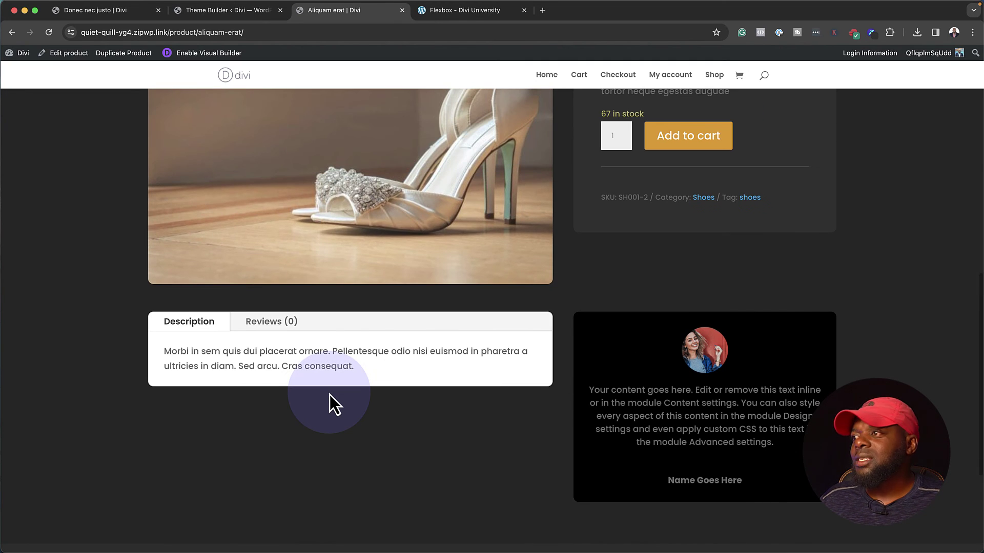
pyautogui.scroll(10, 471, 402)
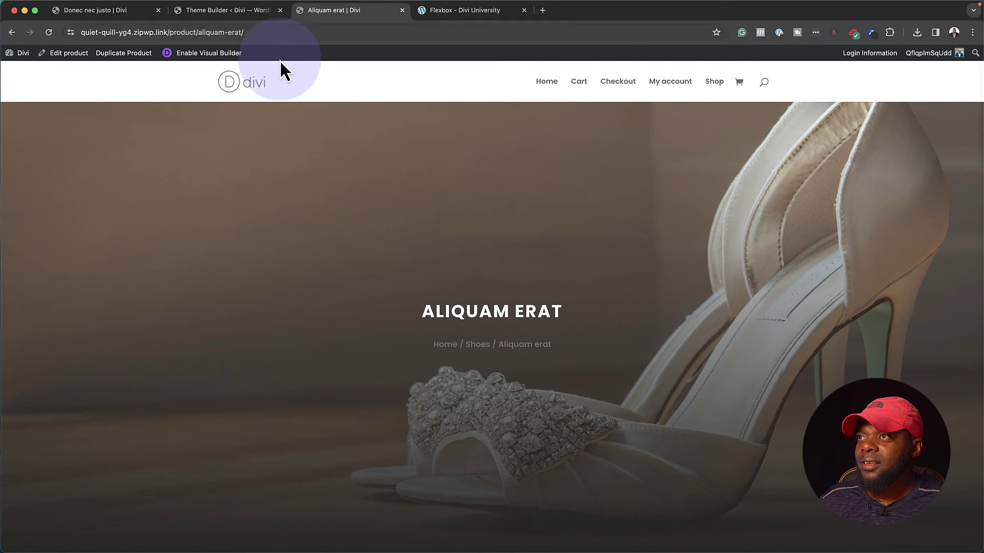
# Return to the Theme Builder layout and add a regular section with a single-column row below the tabs and testimonial section
pyautogui.click(253, 13)
pyautogui.scroll(-10, 306, 231)
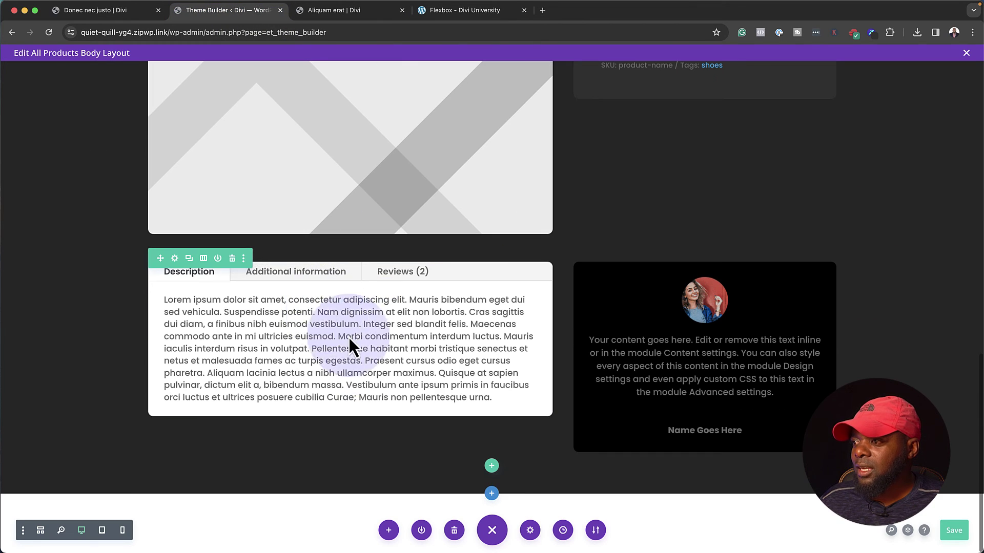
pyautogui.click(492, 493)
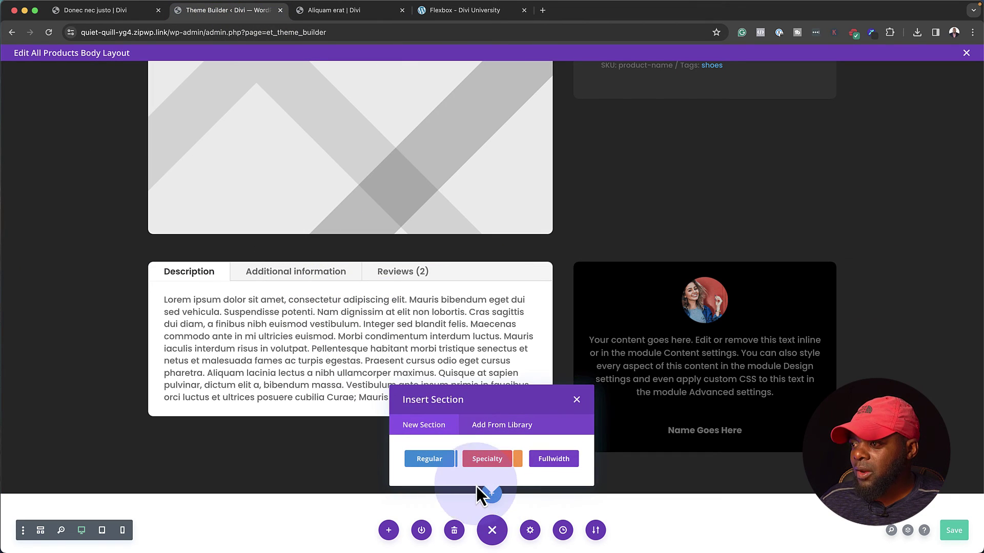
pyautogui.click(436, 460)
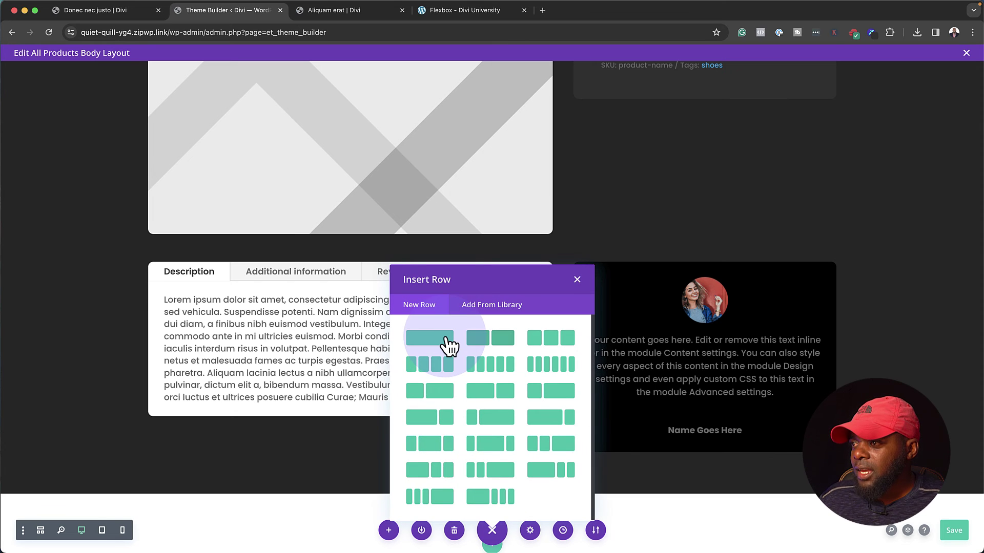
pyautogui.click(446, 342)
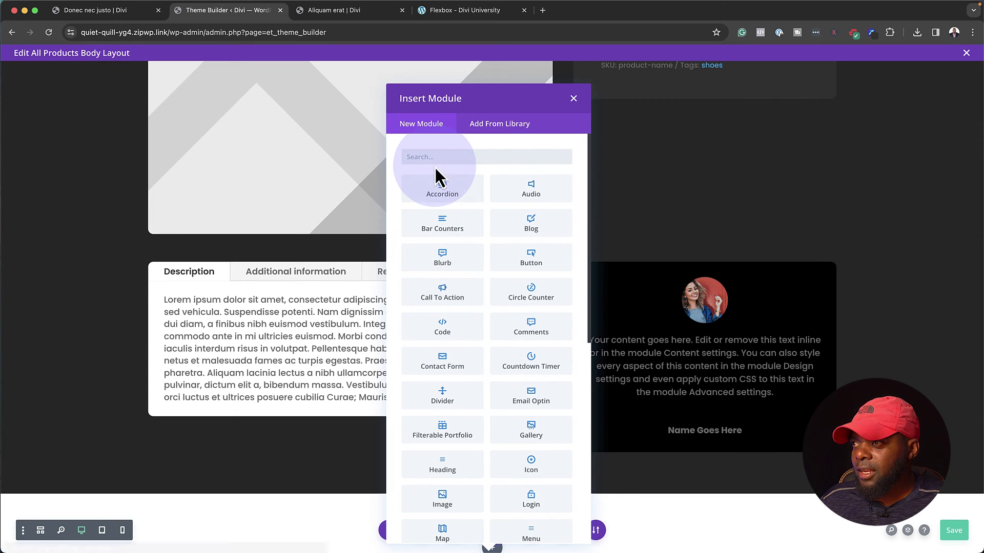
# Search the modules for "woo", insert Woo Related Products in the new row and save it with its default settings
pyautogui.write('woo')
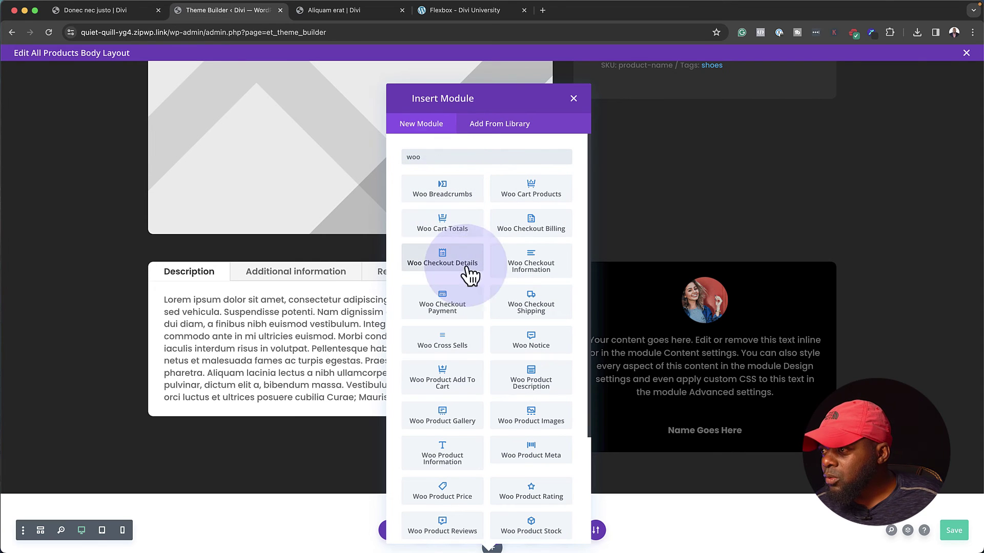
pyautogui.scroll(-3, 472, 288)
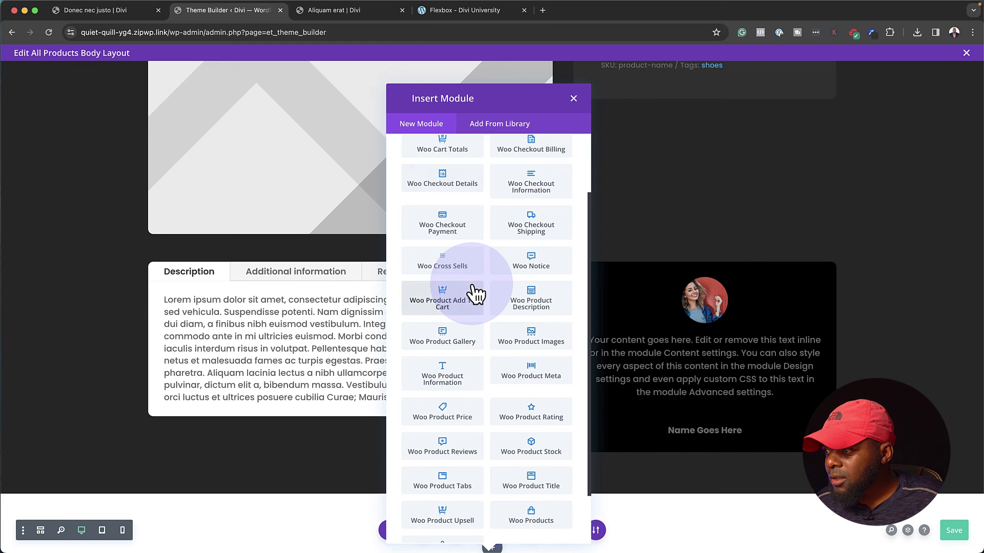
pyautogui.scroll(-2, 473, 288)
pyautogui.scroll(-2, 473, 290)
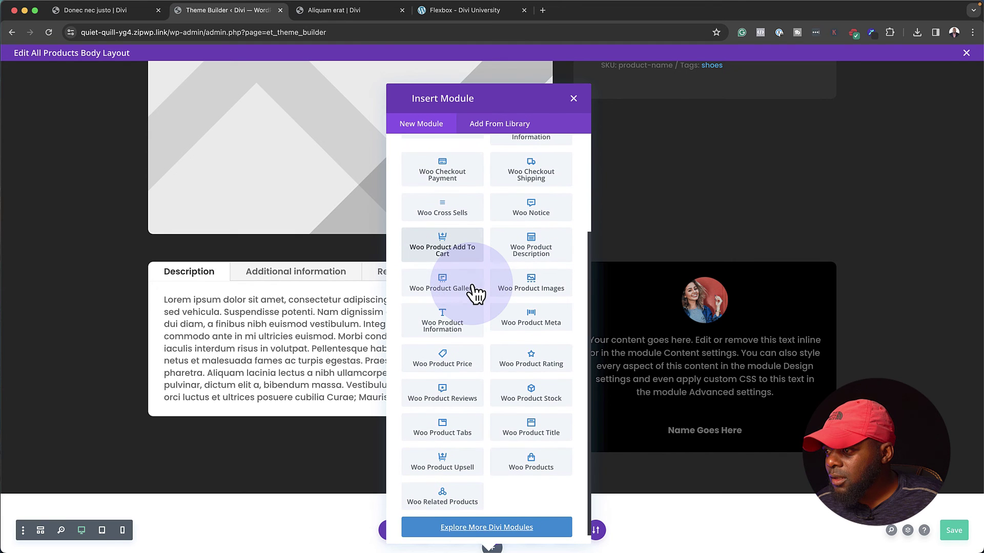
pyautogui.click(466, 493)
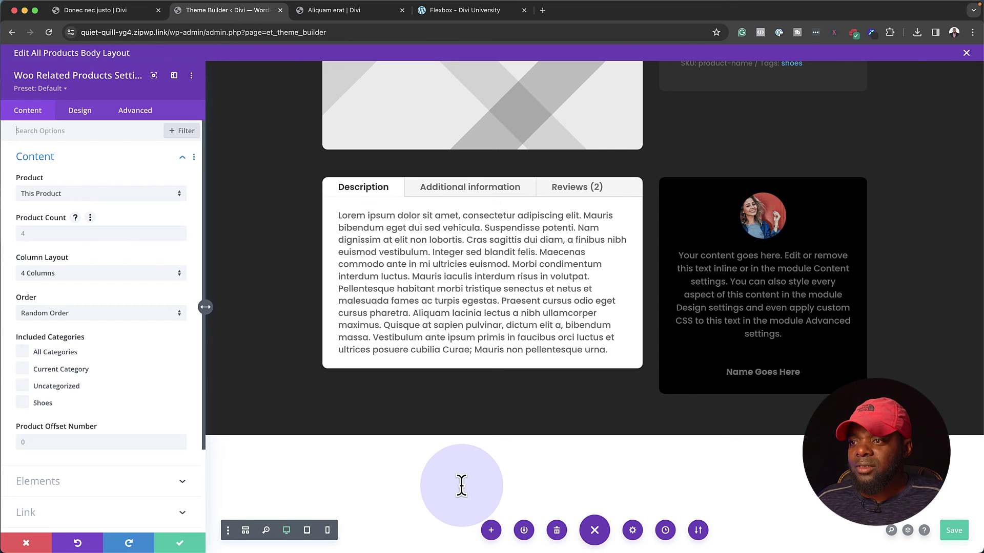
pyautogui.click(182, 545)
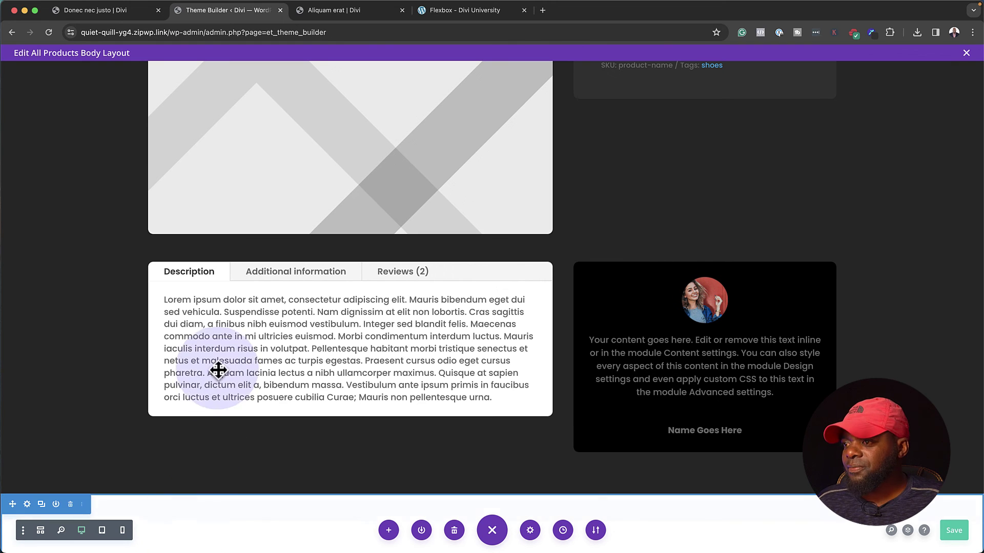
# Set the related products section's background color to #191919 and save the section and the layout
pyautogui.scroll(-3, 218, 369)
pyautogui.click(27, 393)
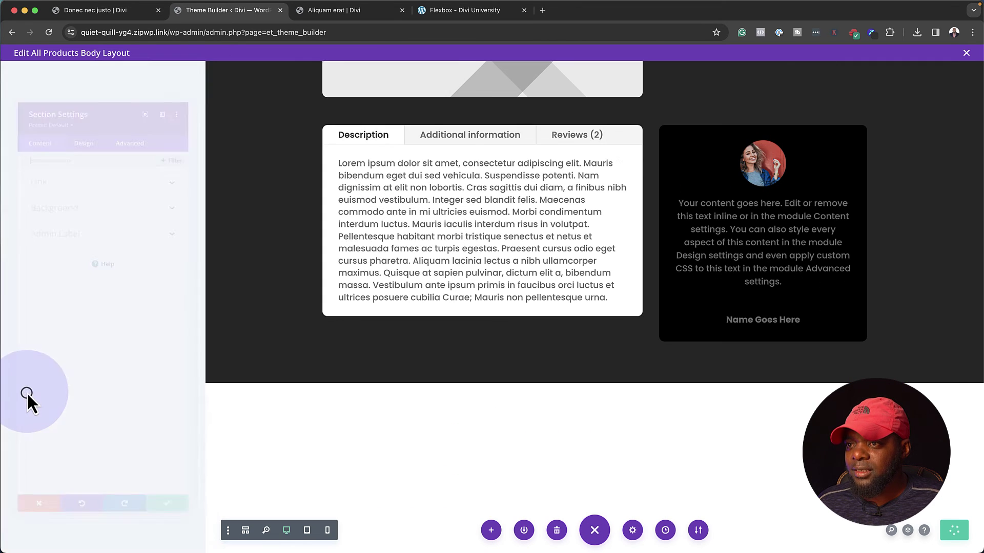
pyautogui.click(59, 192)
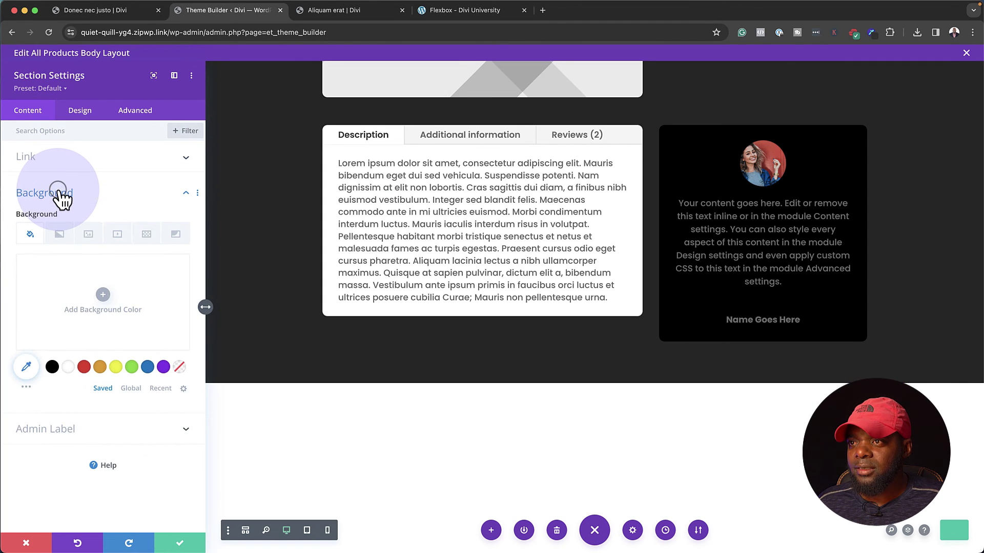
pyautogui.click(26, 368)
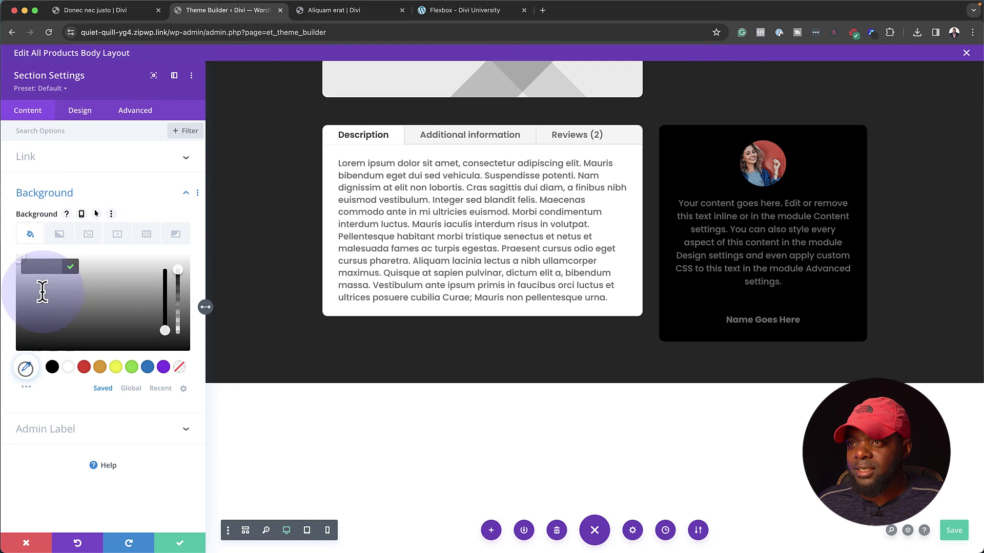
pyautogui.click(48, 266)
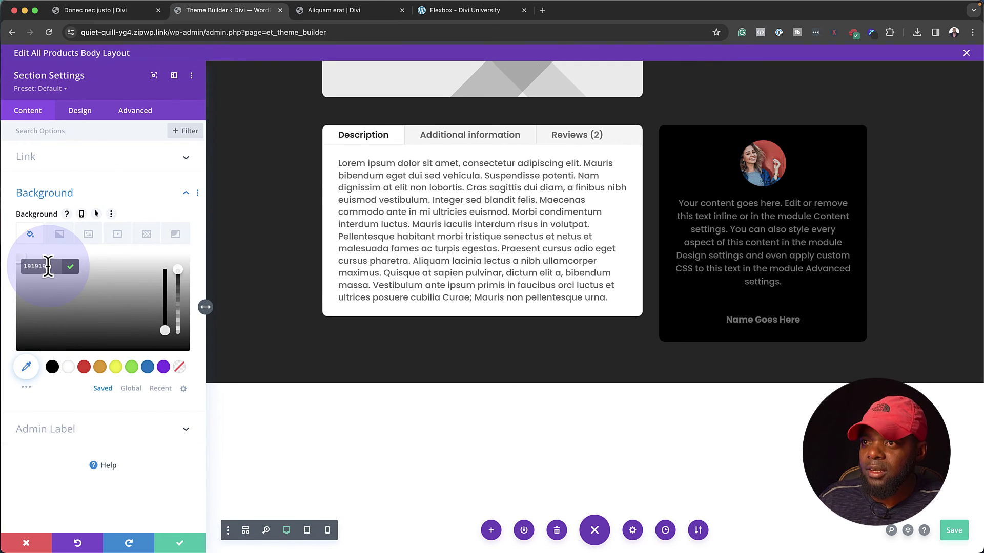
pyautogui.press('Return')
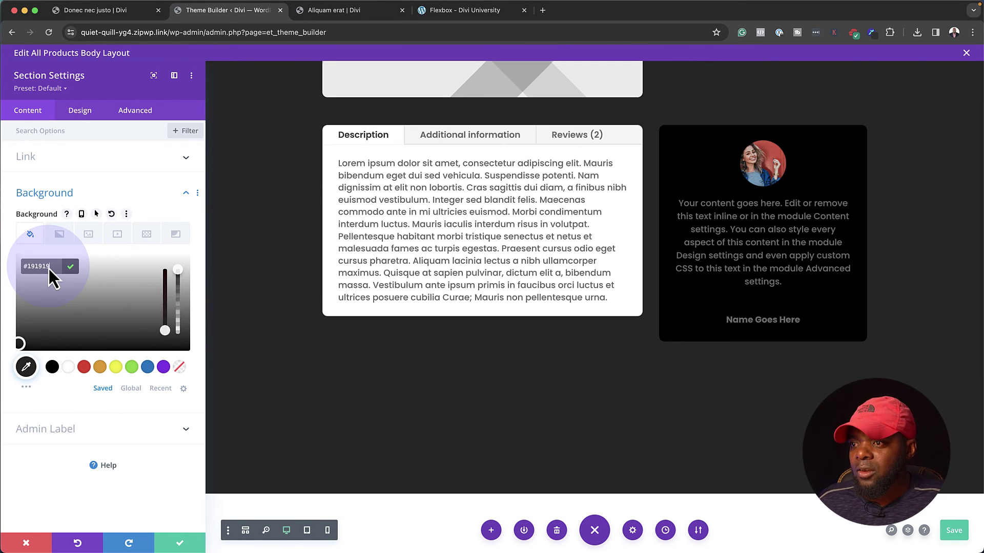
pyautogui.click(182, 544)
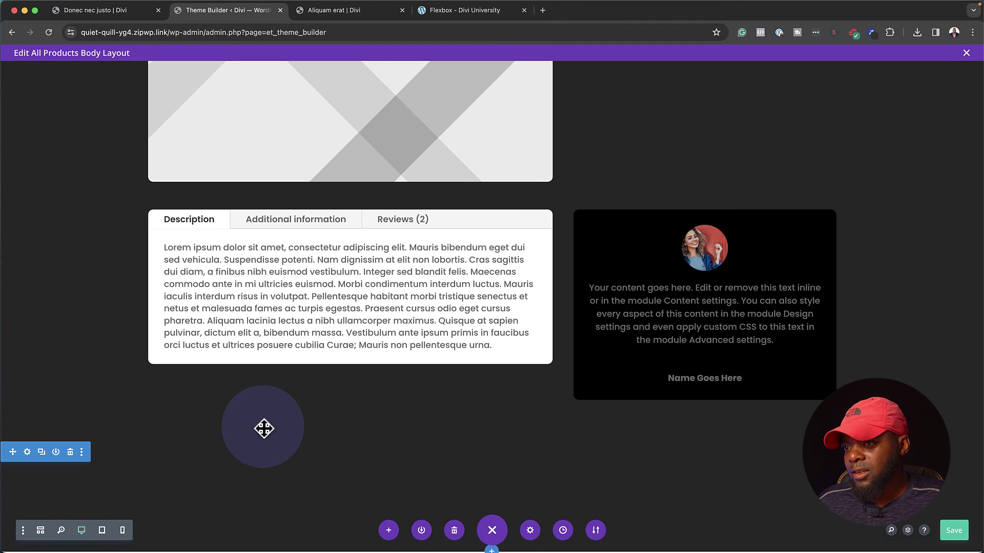
pyautogui.scroll(-3, 263, 428)
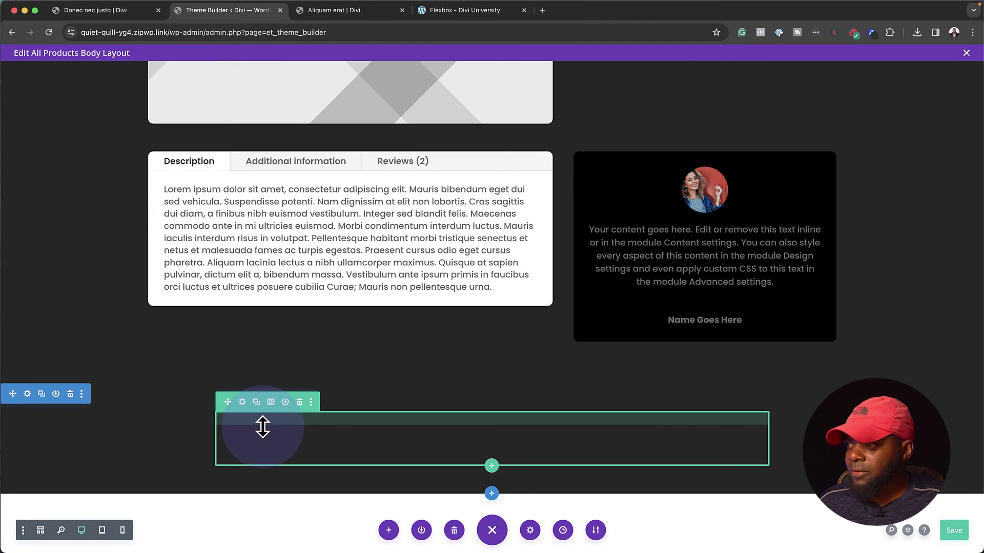
pyautogui.press('Delete')
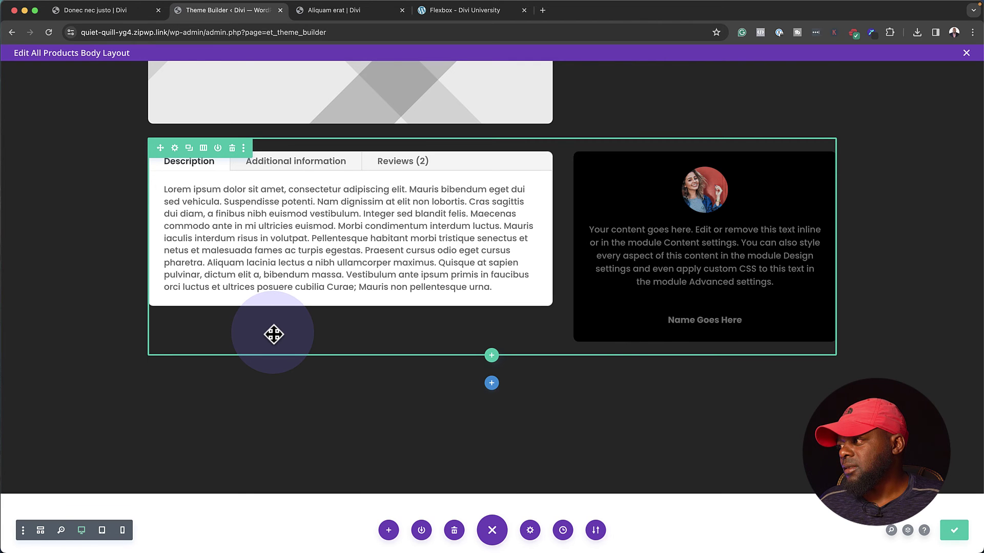
# Reload the live Aliquam erat product page and review the related products section beneath the tabs and testimonial
pyautogui.click(376, 12)
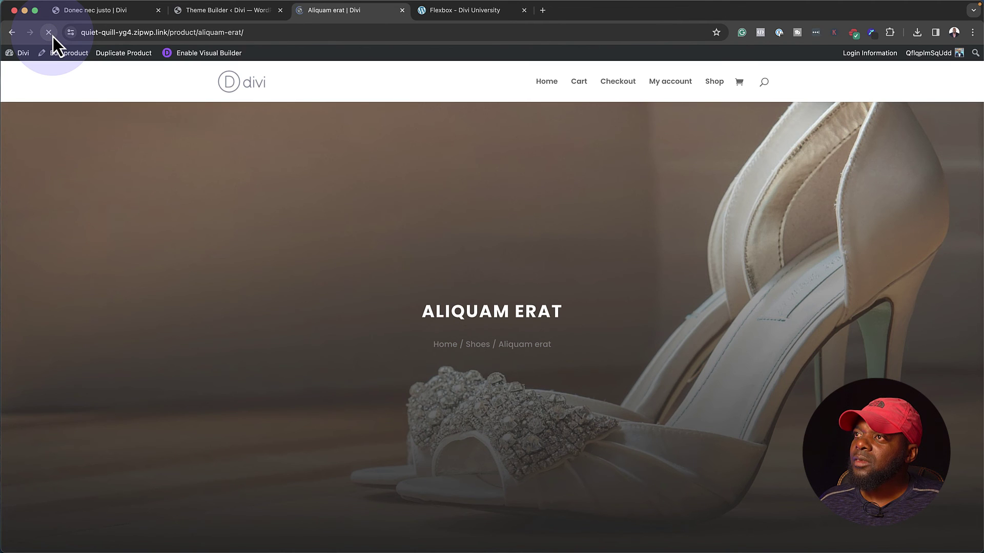
pyautogui.scroll(-3, 181, 244)
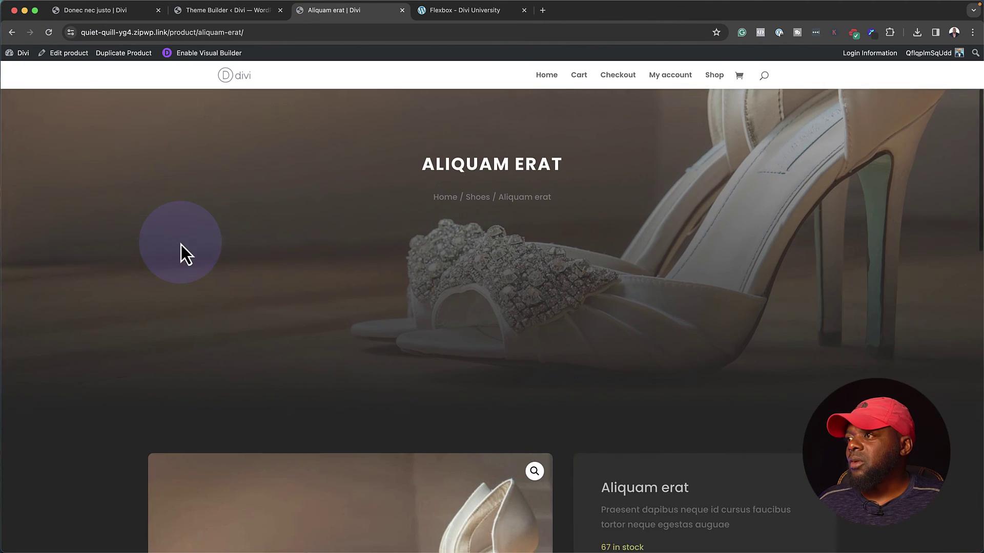
pyautogui.scroll(-10, 180, 244)
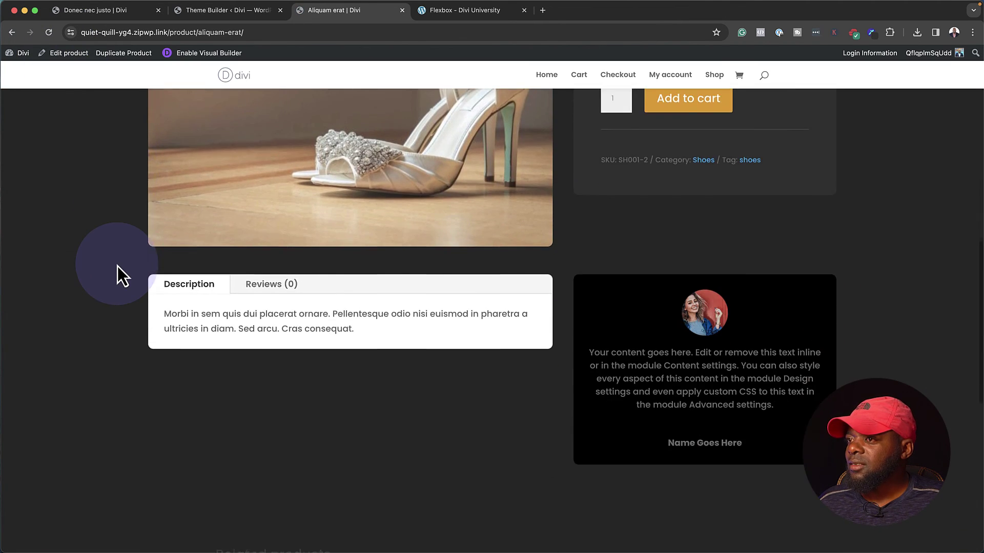
pyautogui.scroll(-5, 118, 267)
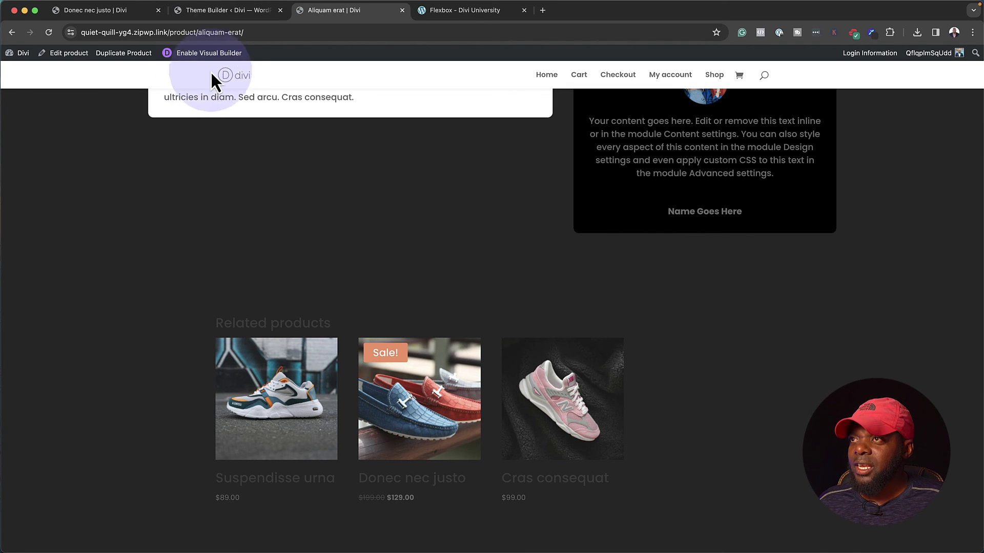
# Return to the Theme Builder layout and set the related products row's width and max width to 70%
pyautogui.click(241, 12)
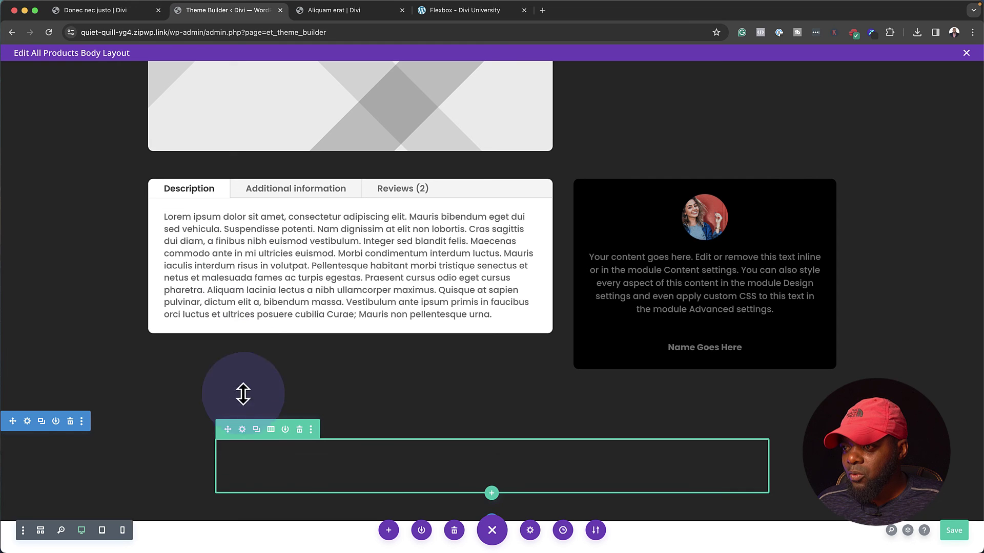
pyautogui.click(242, 430)
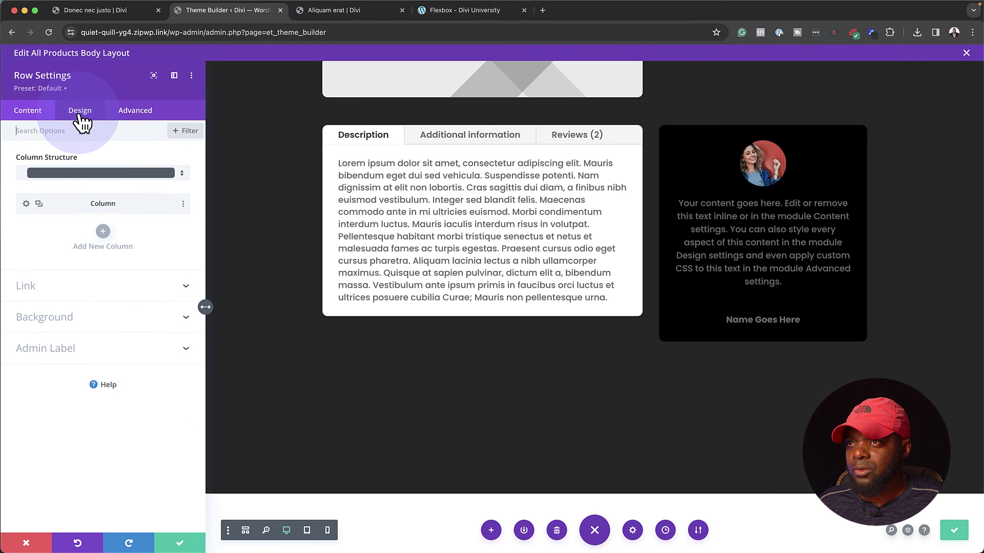
pyautogui.click(80, 116)
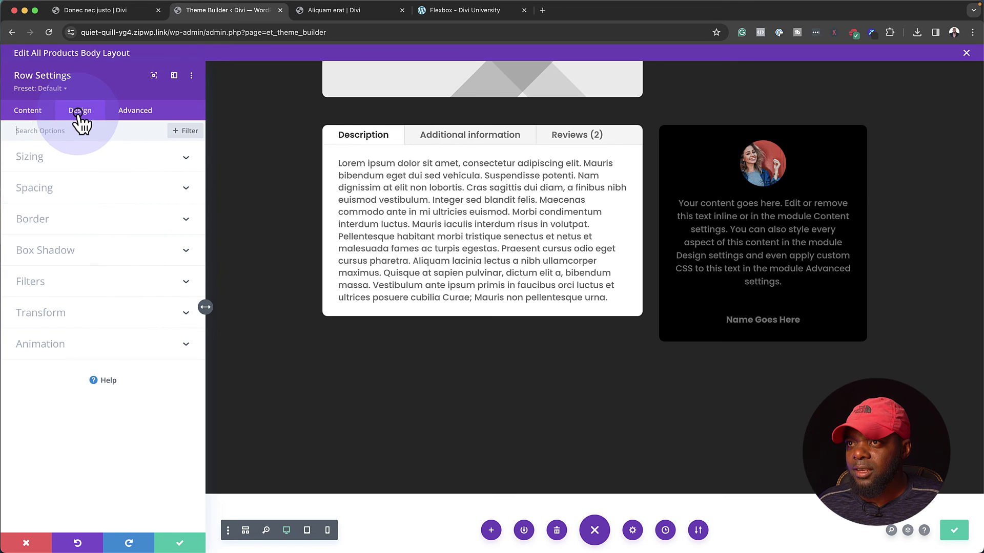
pyautogui.click(60, 163)
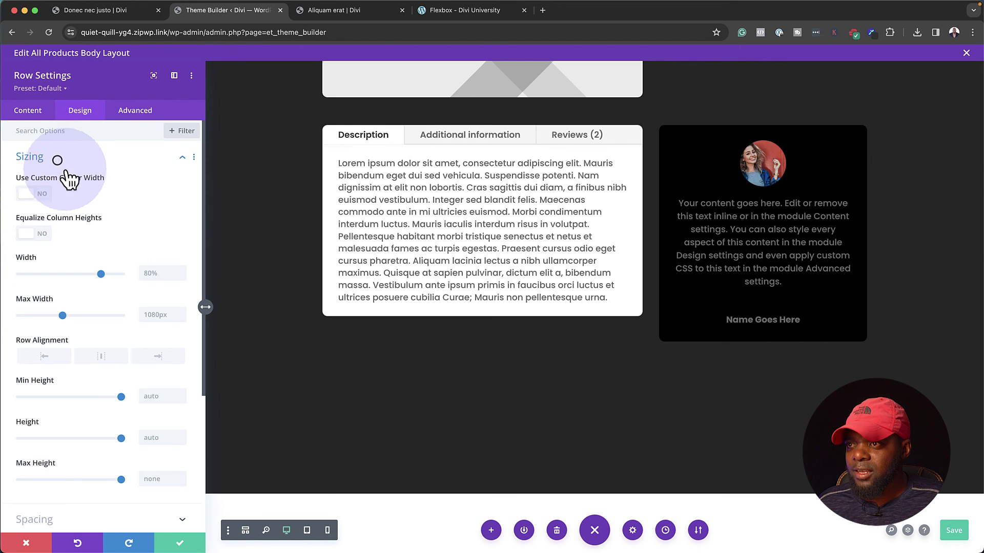
pyautogui.click(148, 270)
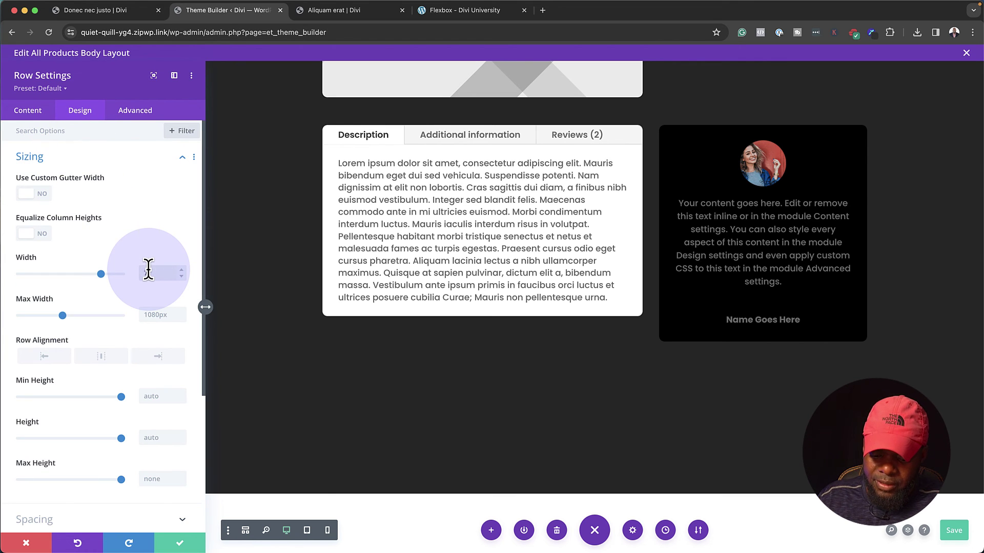
pyautogui.click(160, 315)
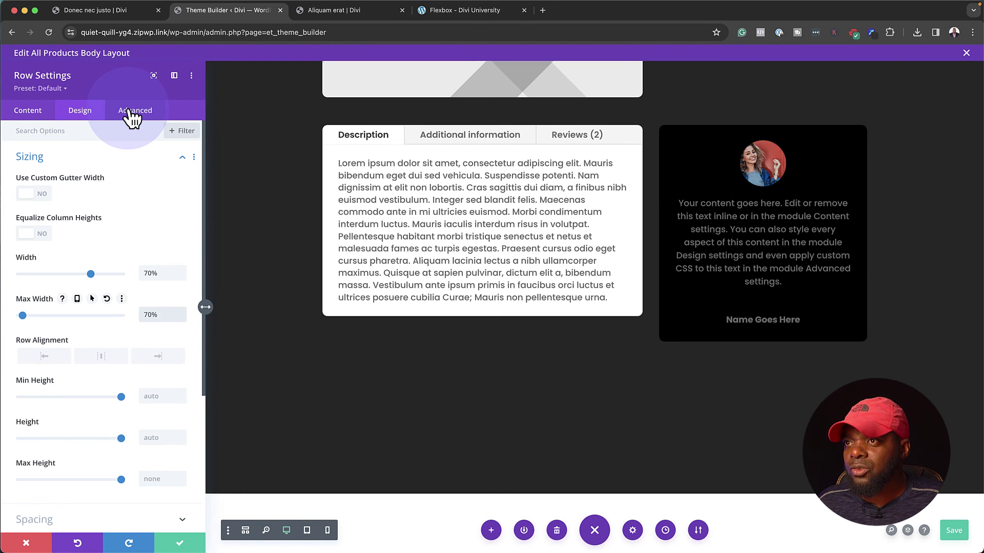
# Add a thin border along the top edge of the related products row and save the row settings
pyautogui.scroll(-5, 88, 225)
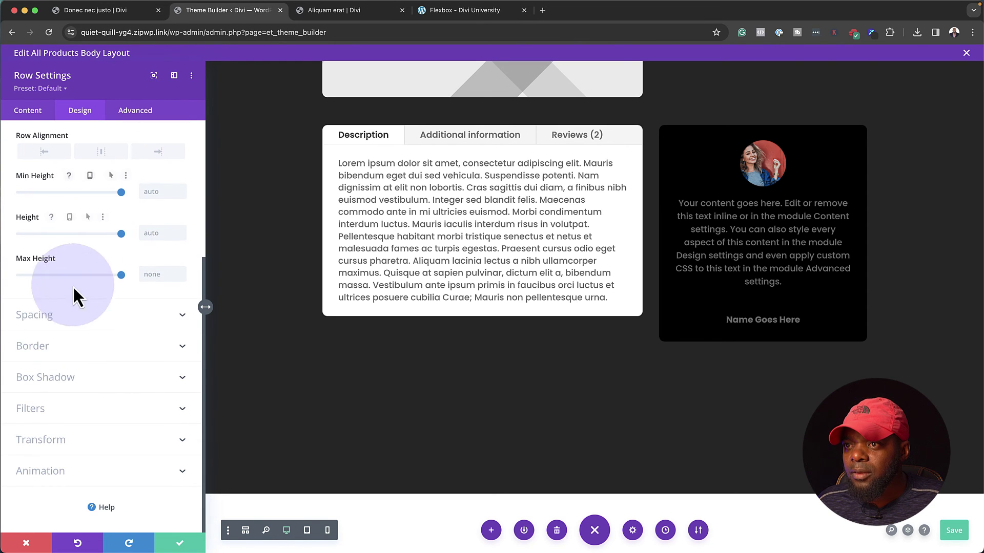
pyautogui.click(60, 351)
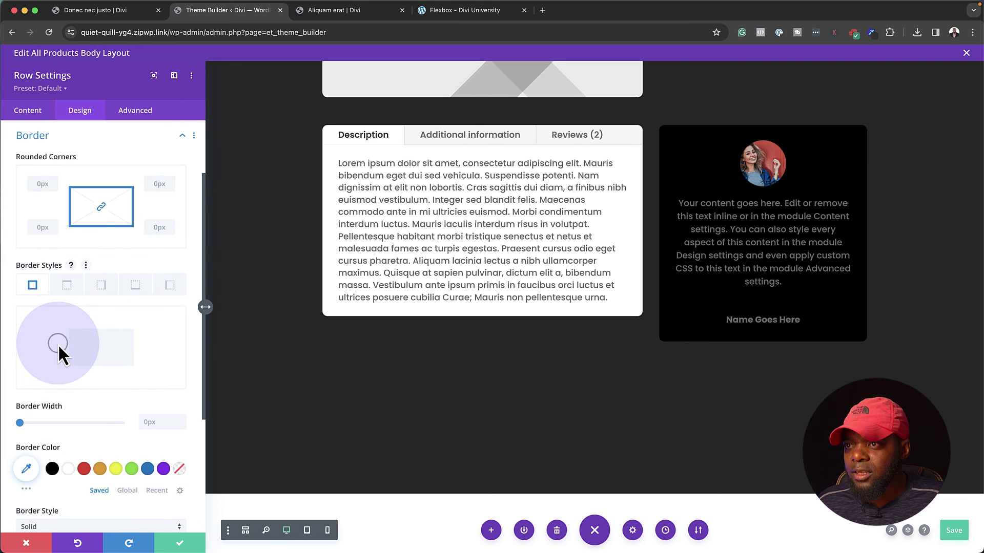
pyautogui.click(65, 277)
pyautogui.click(25, 416)
pyautogui.moveTo(21, 418); pyautogui.dragTo(22, 419)
pyautogui.click(180, 544)
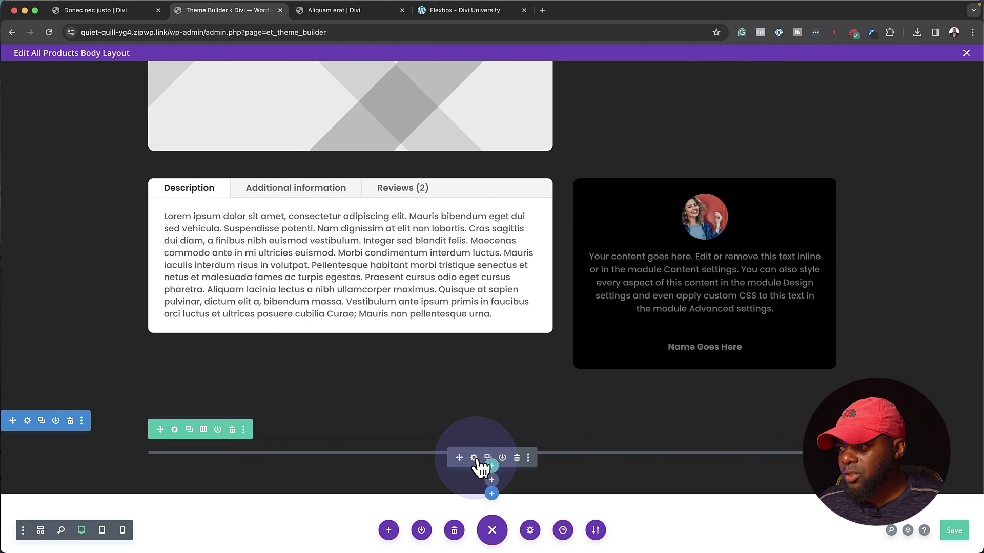
# Style the Woo Related Products overlay with an orange icon color, the diagonal double-arrow icon and background color rgba(0,0,0,0.46)
pyautogui.click(474, 458)
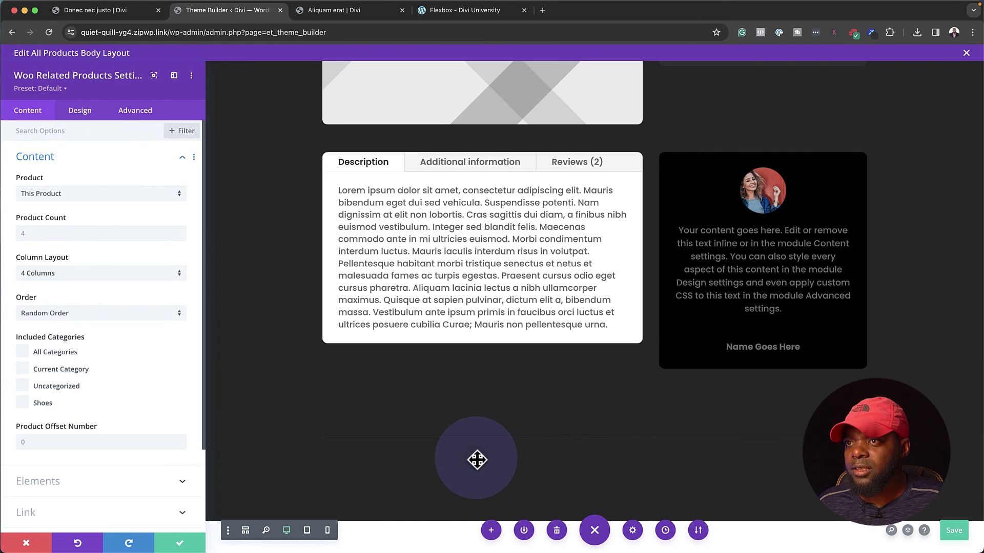
pyautogui.click(78, 114)
pyautogui.click(50, 156)
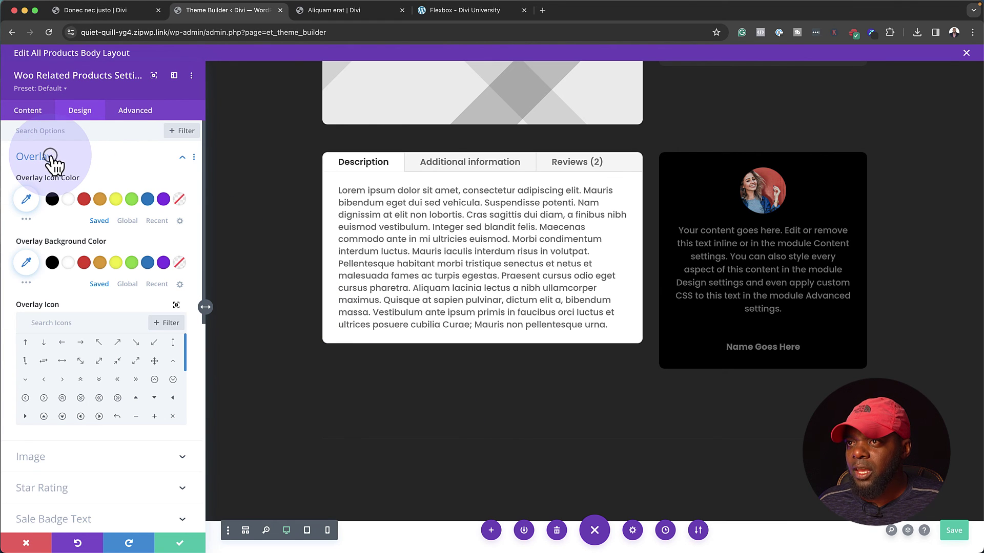
pyautogui.click(100, 200)
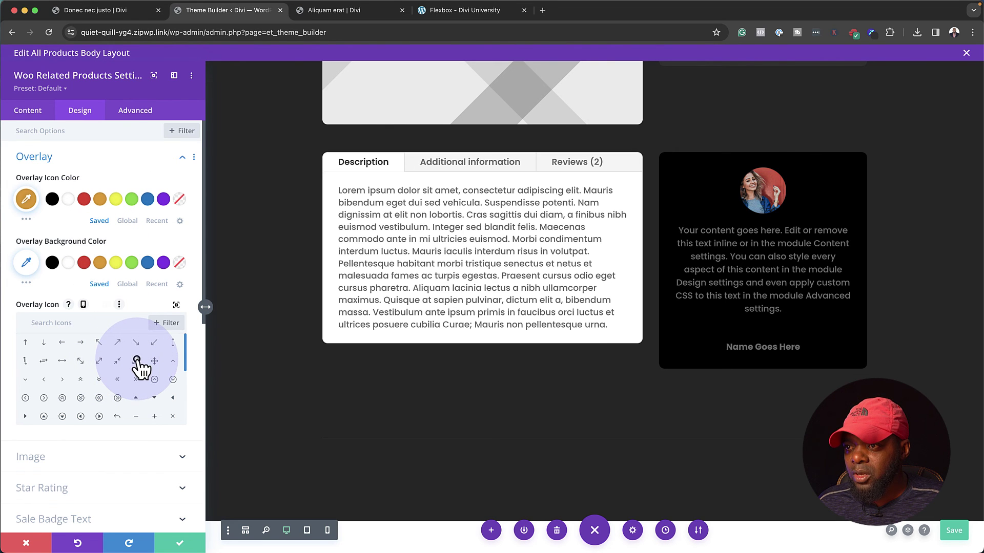
pyautogui.click(52, 263)
pyautogui.click(29, 267)
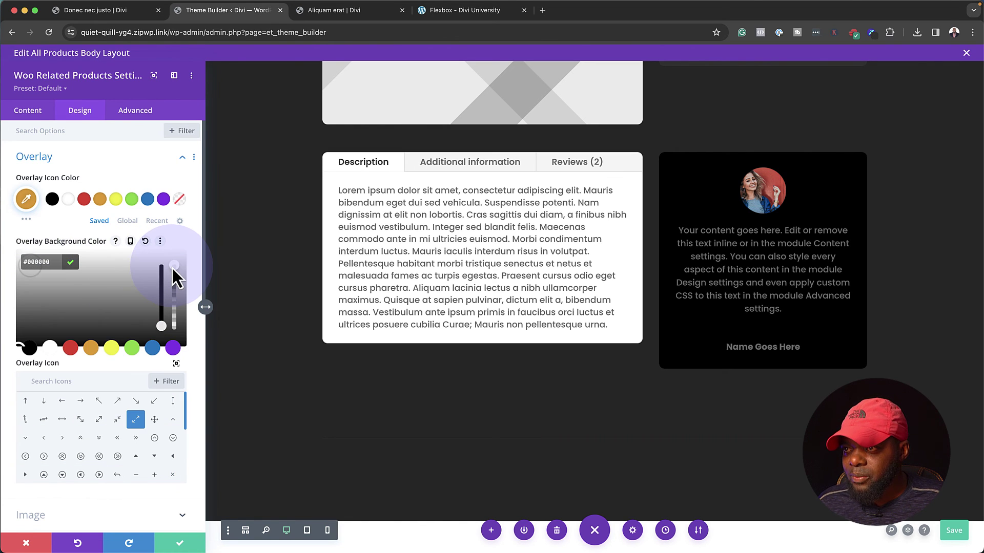
pyautogui.moveTo(172, 267); pyautogui.dragTo(179, 306)
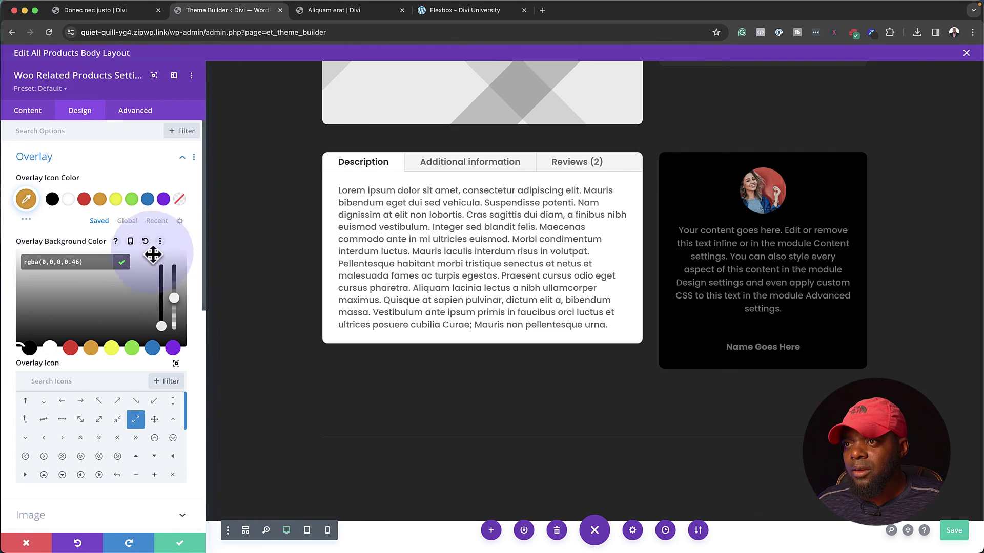
# Set the Woo Related Products module's title text color to a light grey
pyautogui.scroll(-2, 87, 125)
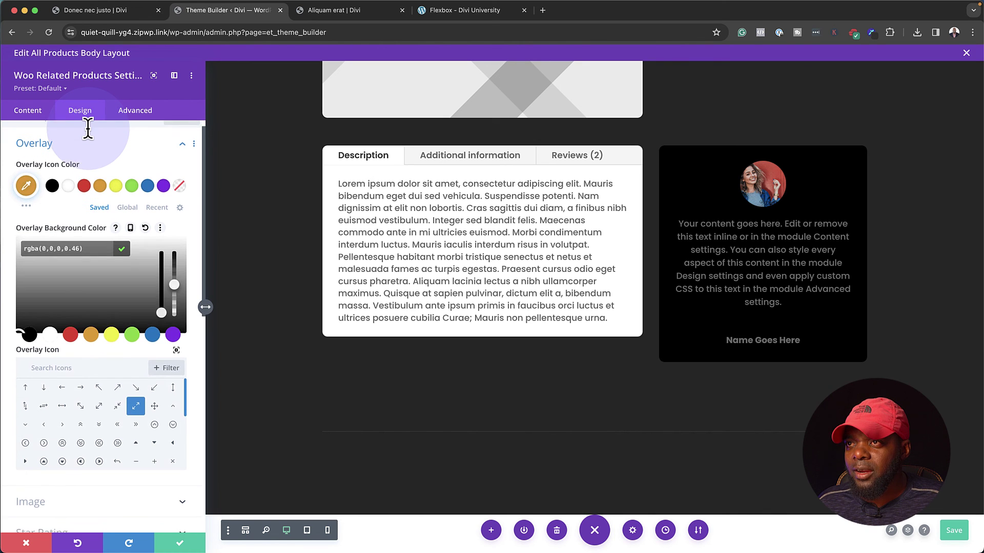
pyautogui.scroll(2, 87, 125)
pyautogui.scroll(-5, 95, 178)
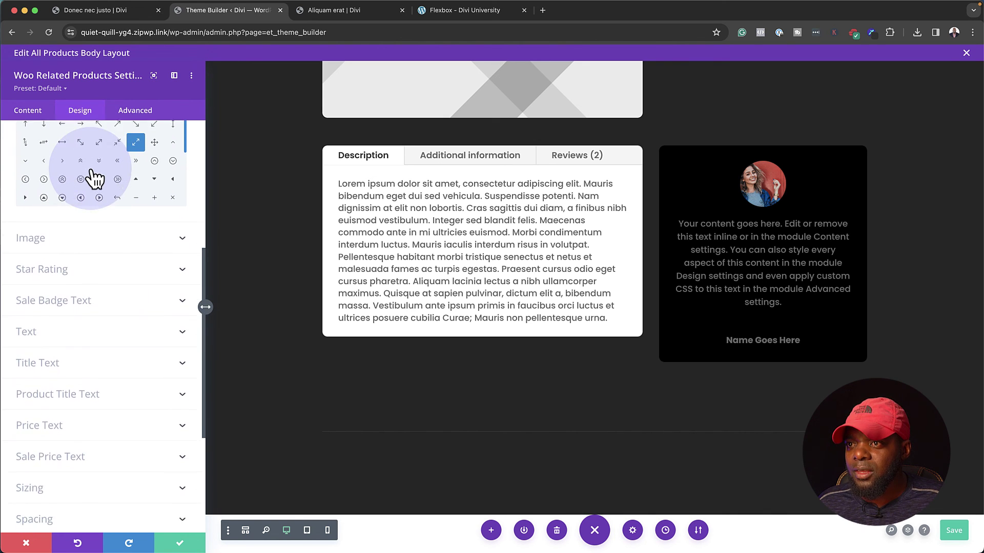
pyautogui.click(38, 359)
pyautogui.click(68, 336)
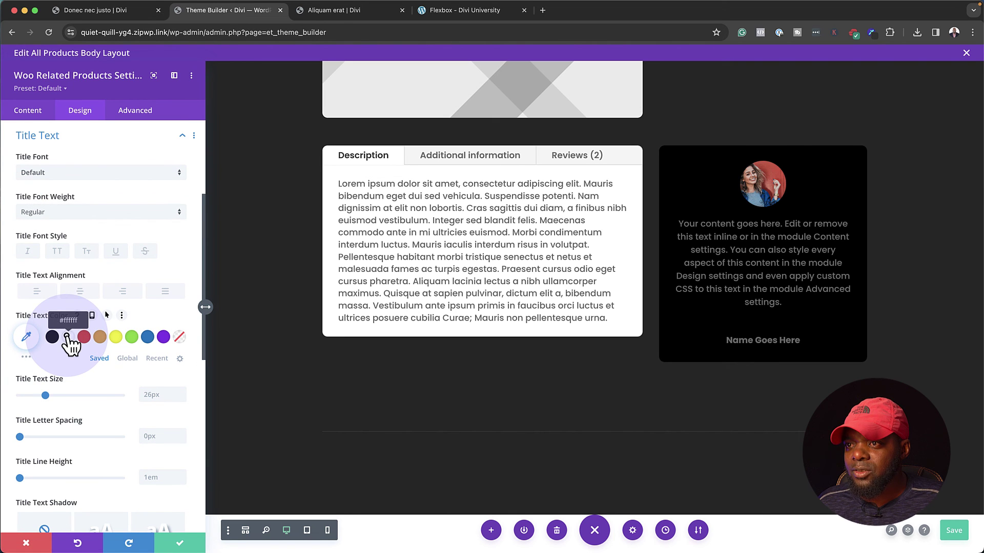
pyautogui.click(28, 338)
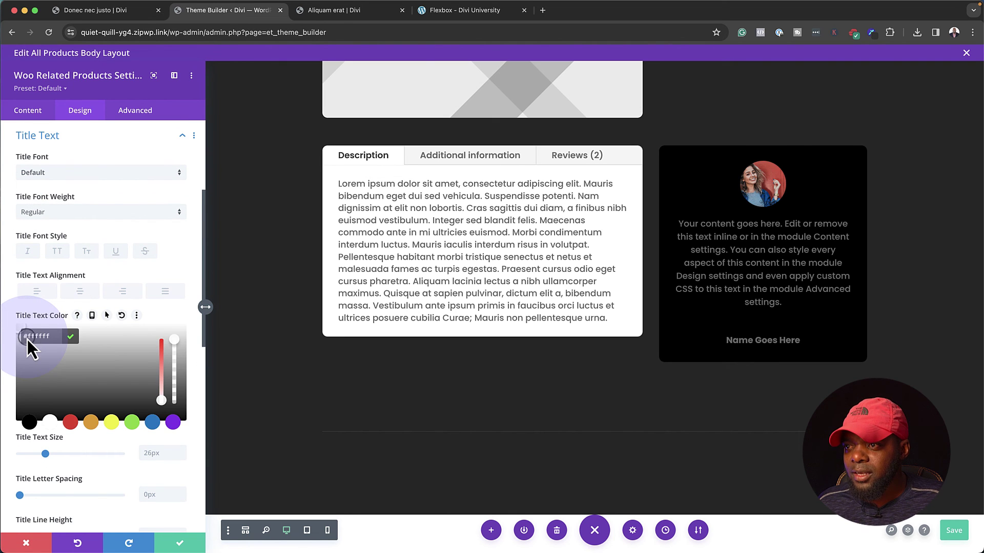
pyautogui.moveTo(23, 334); pyautogui.dragTo(16, 353)
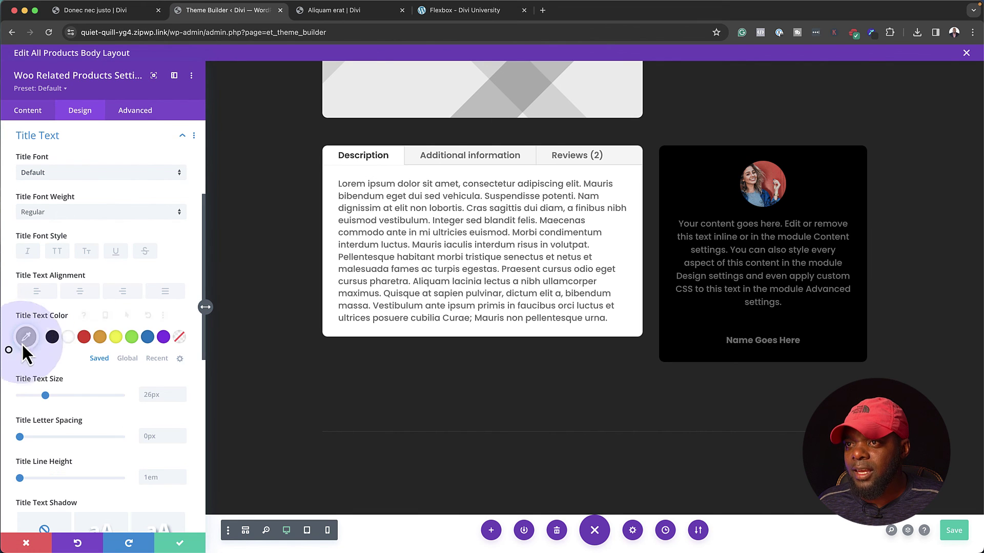
# Round all corners of the Woo Related Products module by 6px, then save the module and the layout
pyautogui.scroll(-1, 121, 297)
pyautogui.scroll(-2, 116, 288)
pyautogui.scroll(4, 116, 288)
pyautogui.scroll(3, 116, 288)
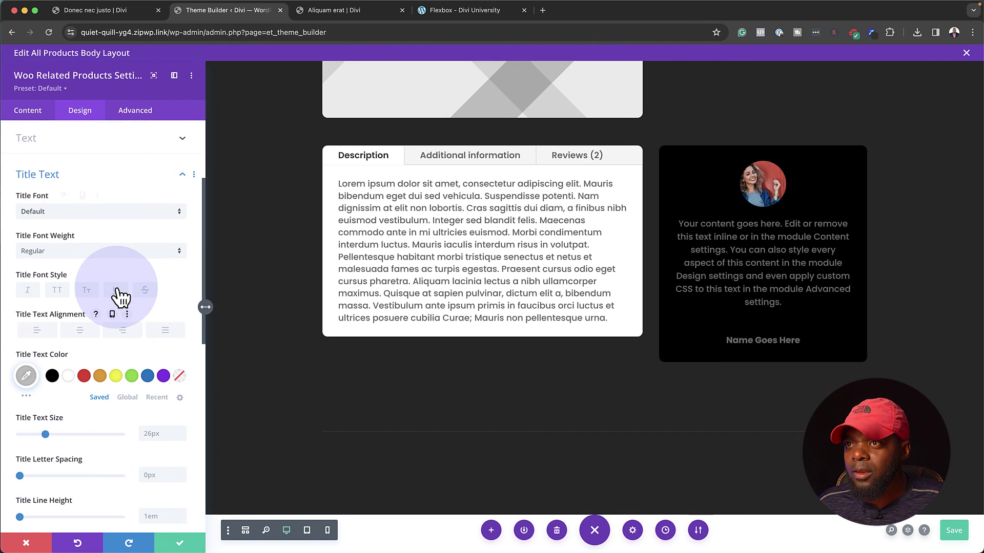
pyautogui.click(52, 165)
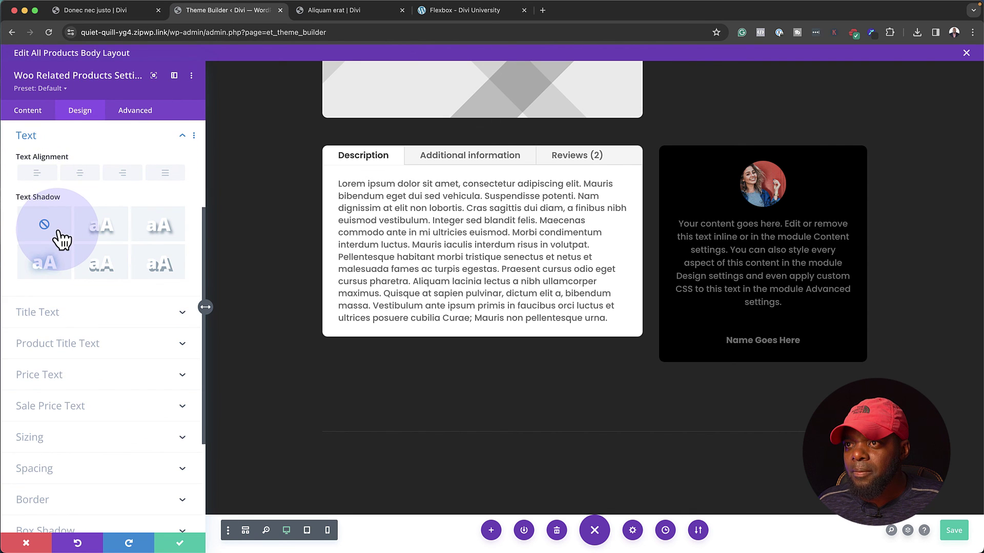
pyautogui.scroll(3, 61, 238)
pyautogui.scroll(2, 61, 238)
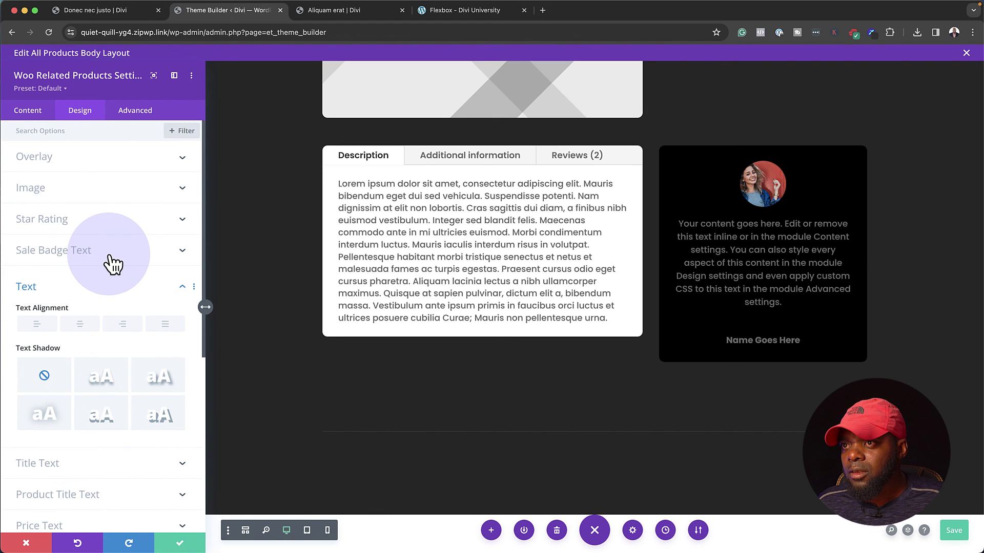
pyautogui.scroll(-4, 163, 293)
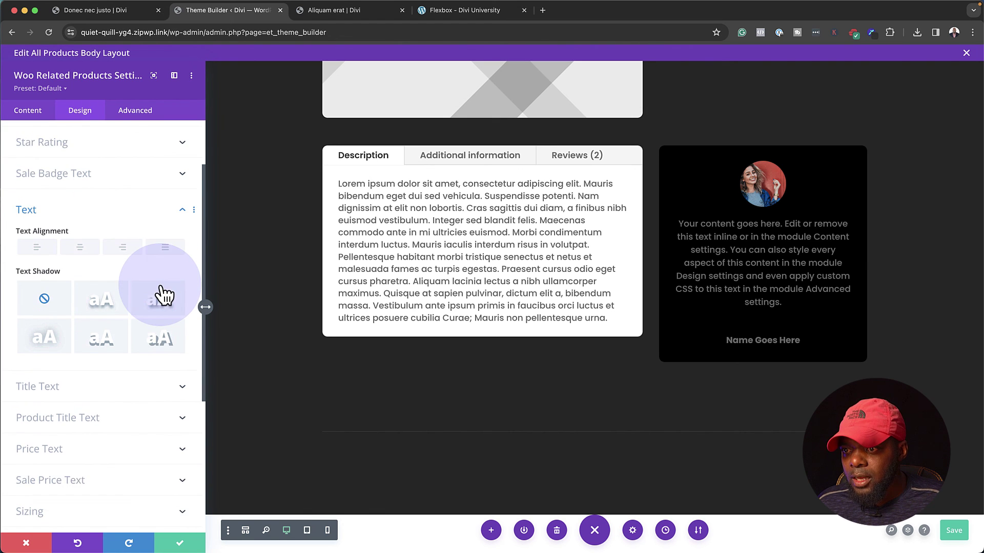
pyautogui.scroll(-2, 163, 293)
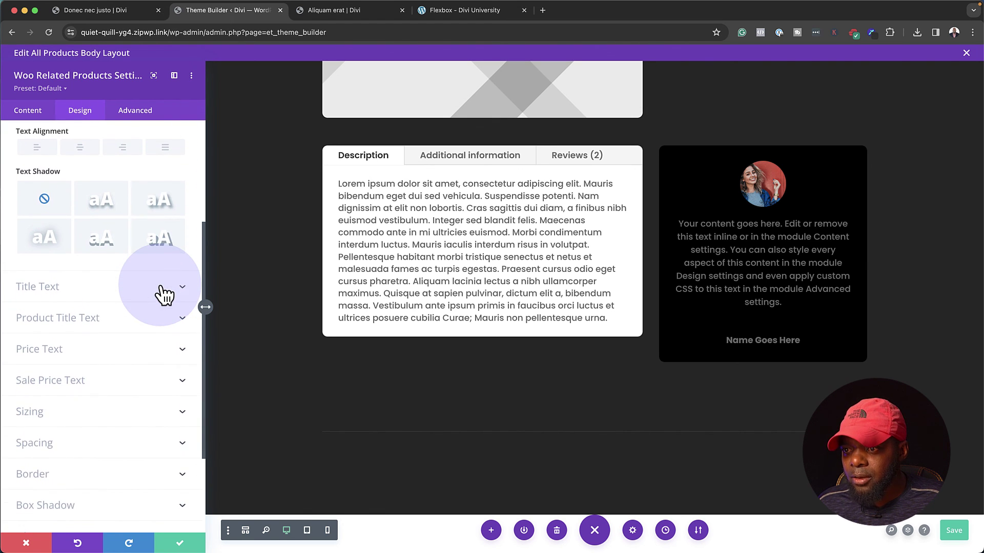
pyautogui.click(49, 478)
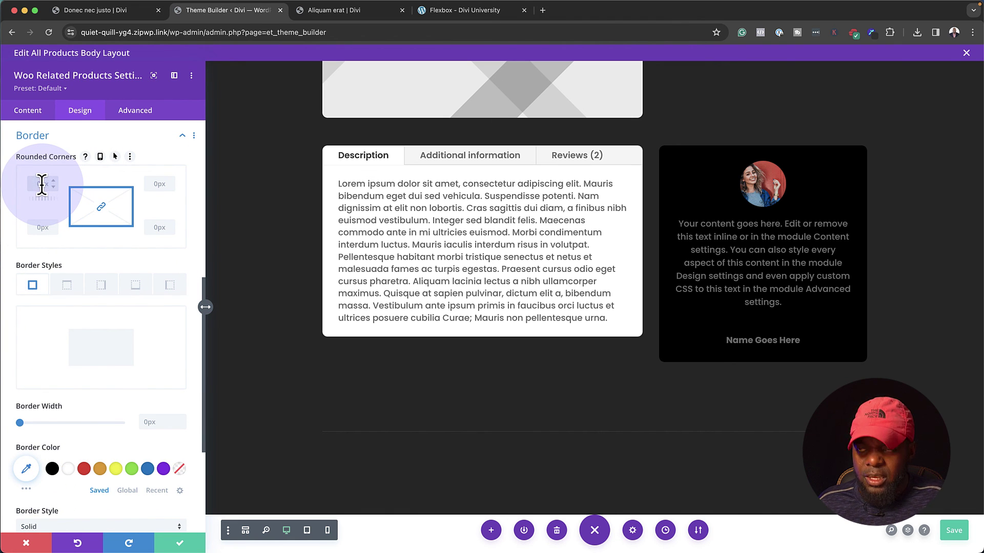
pyautogui.write('6')
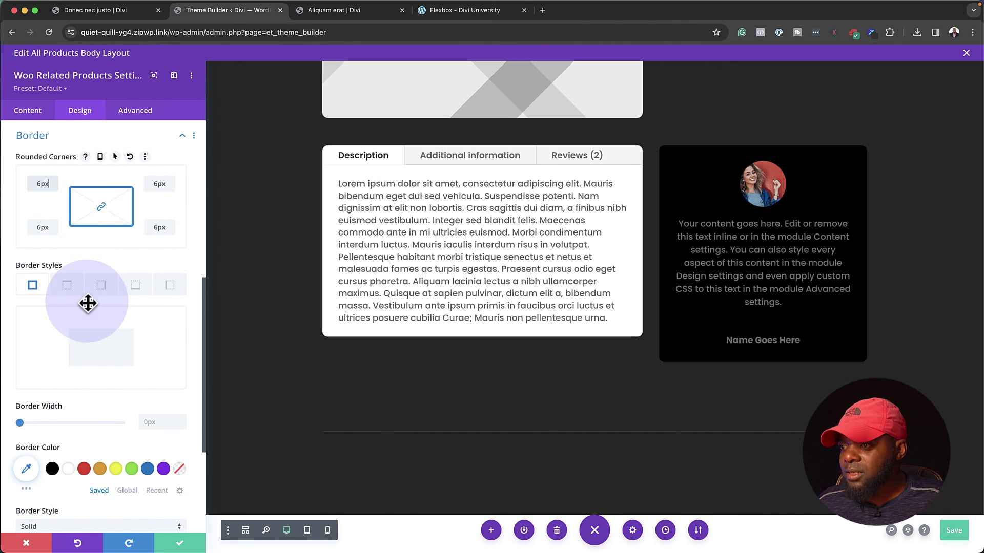
pyautogui.click(179, 543)
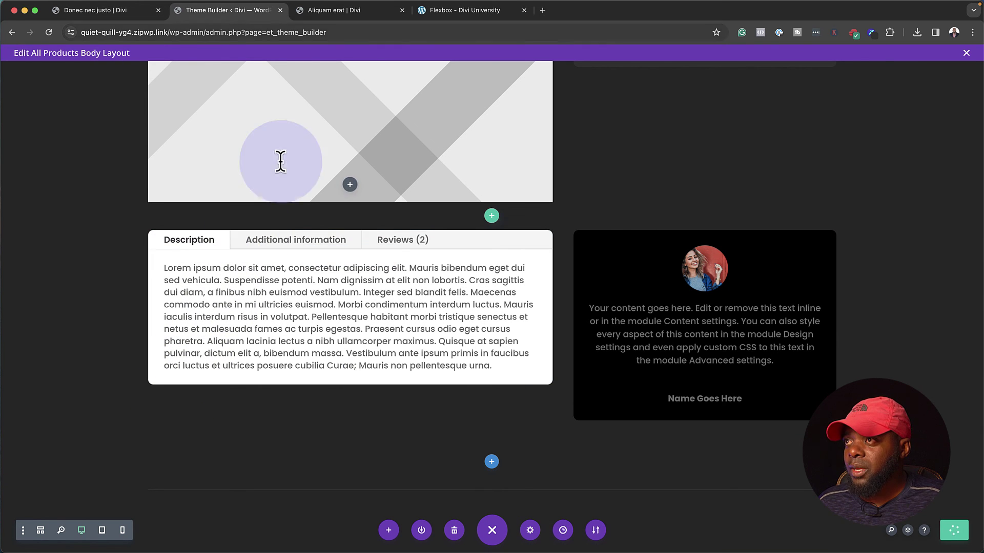
# Reload the live product page and check the restyled related products with their title, top border and image overlay
pyautogui.click(347, 11)
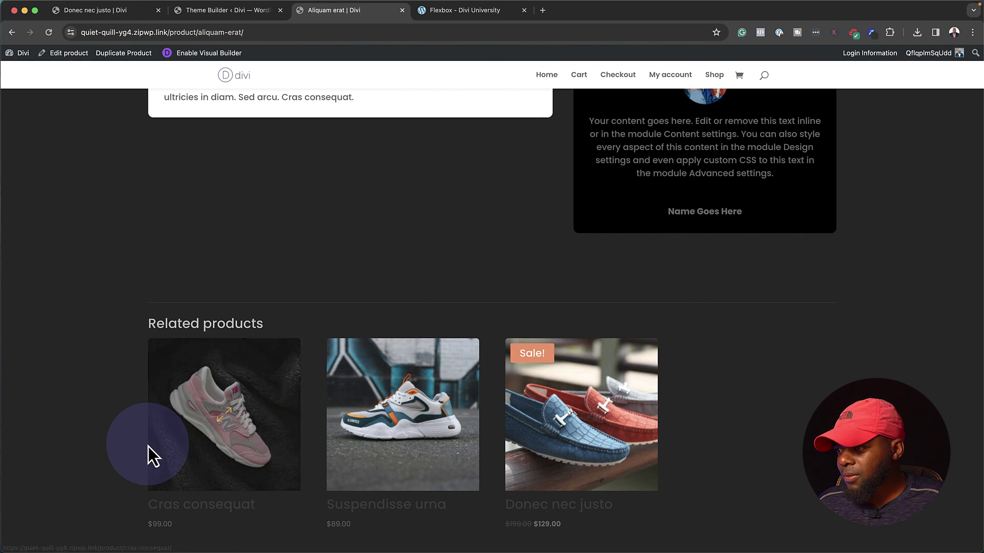
pyautogui.scroll(-2, 149, 447)
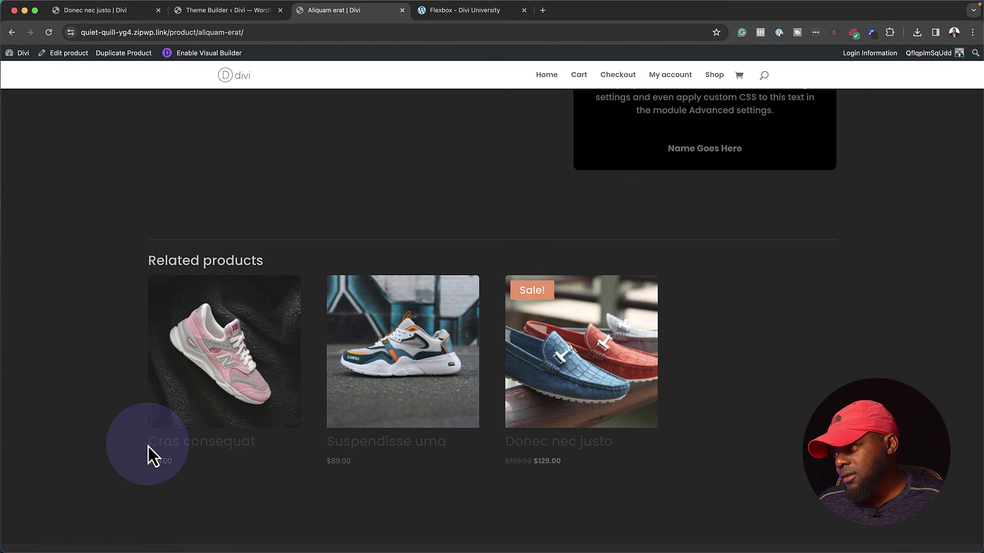
pyautogui.scroll(3, 119, 269)
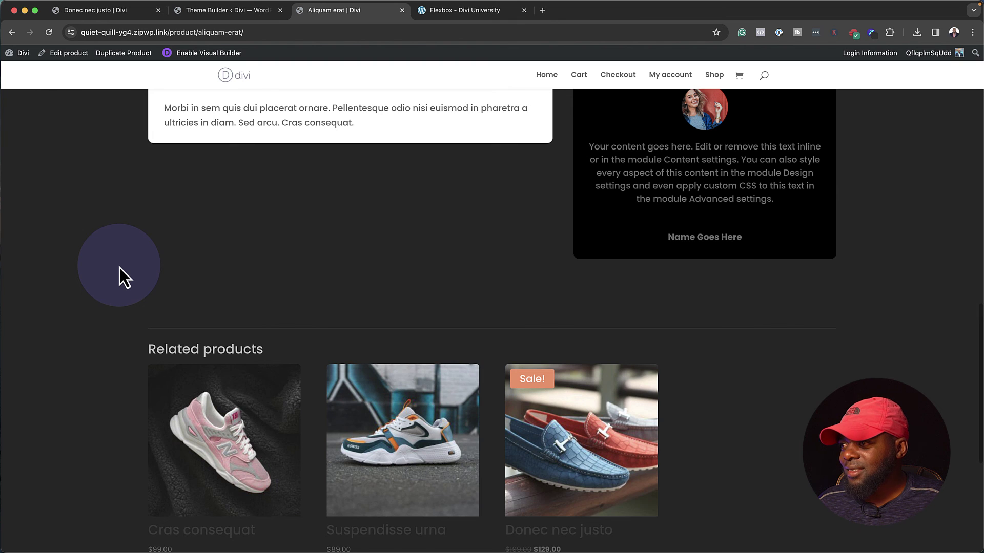
pyautogui.scroll(2, 119, 269)
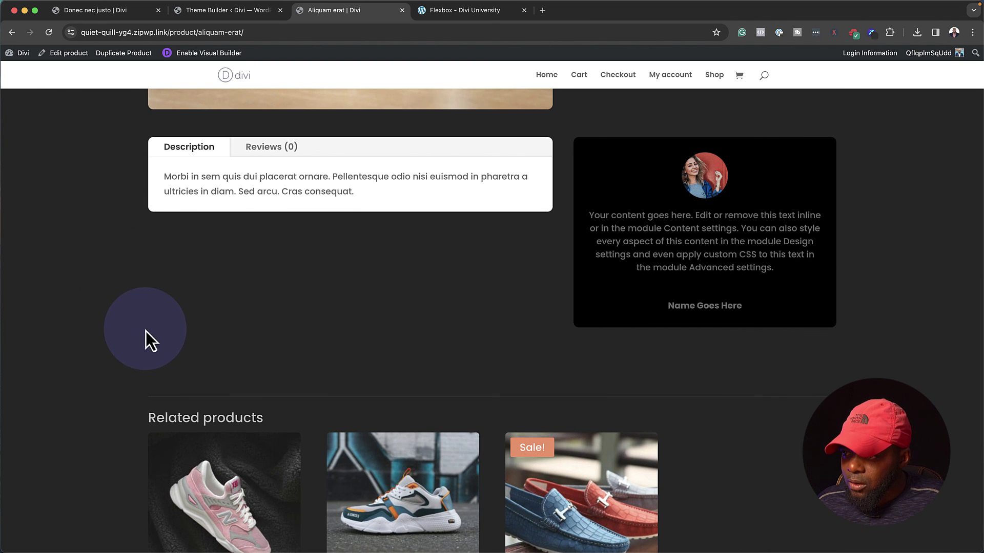
# Review the live Aliquam erat page, from the related products and testimonial back up to the product details and hero
pyautogui.scroll(-1, 153, 348)
pyautogui.scroll(-3, 153, 348)
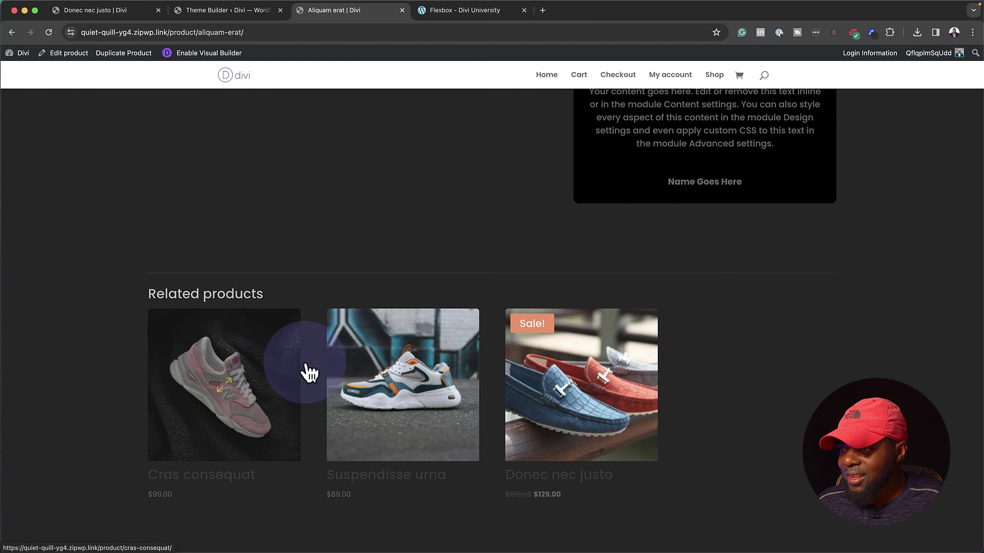
pyautogui.scroll(-5, 778, 416)
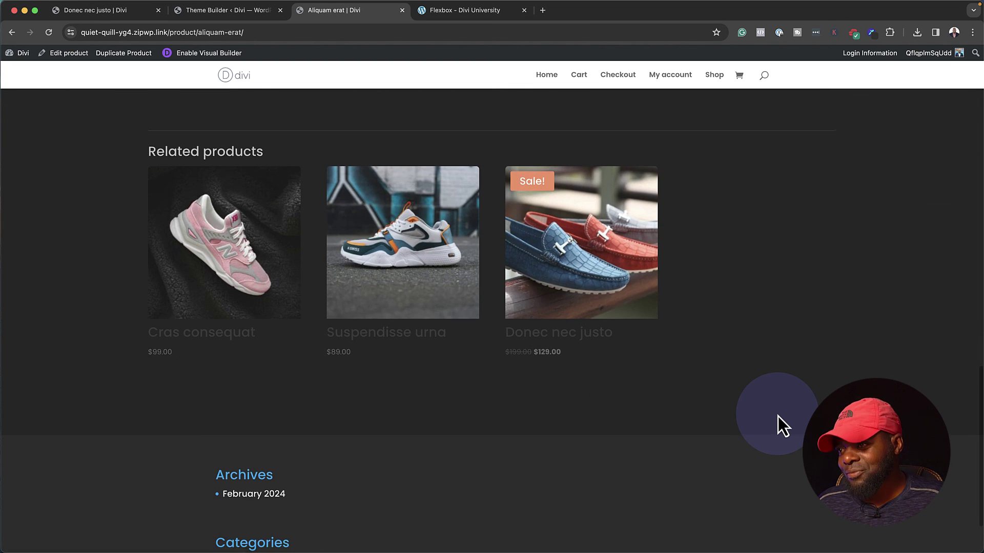
pyautogui.scroll(10, 777, 416)
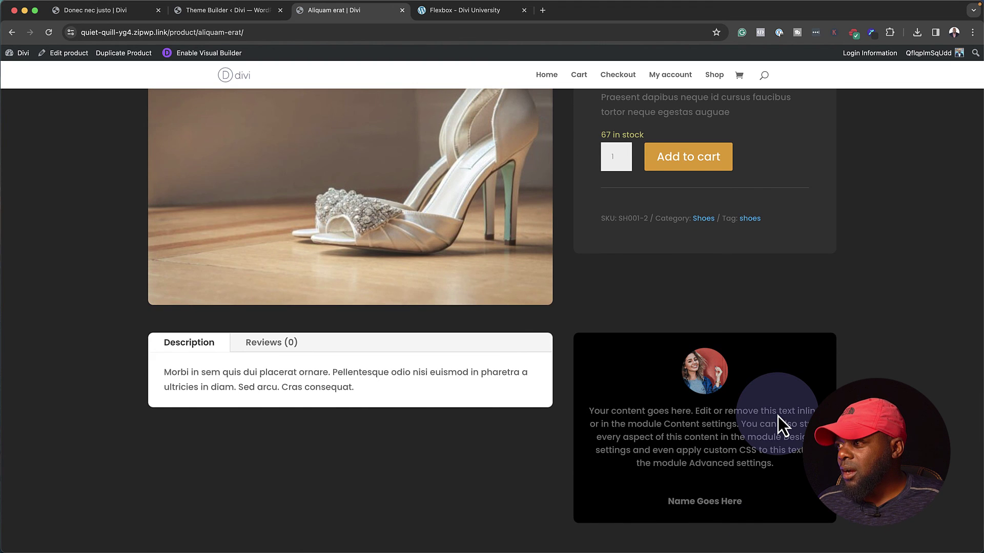
pyautogui.scroll(2, 777, 417)
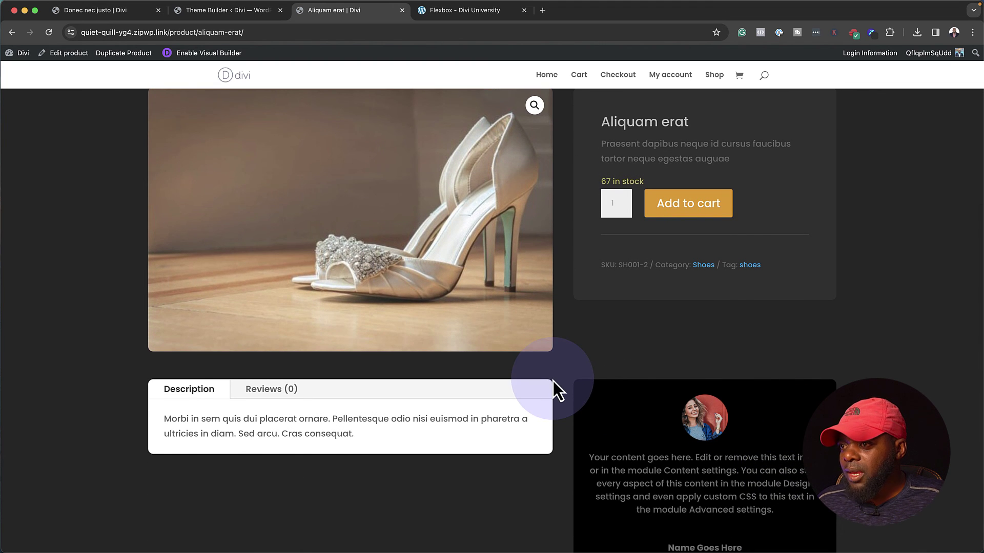
pyautogui.scroll(4, 608, 380)
pyautogui.scroll(12, 609, 379)
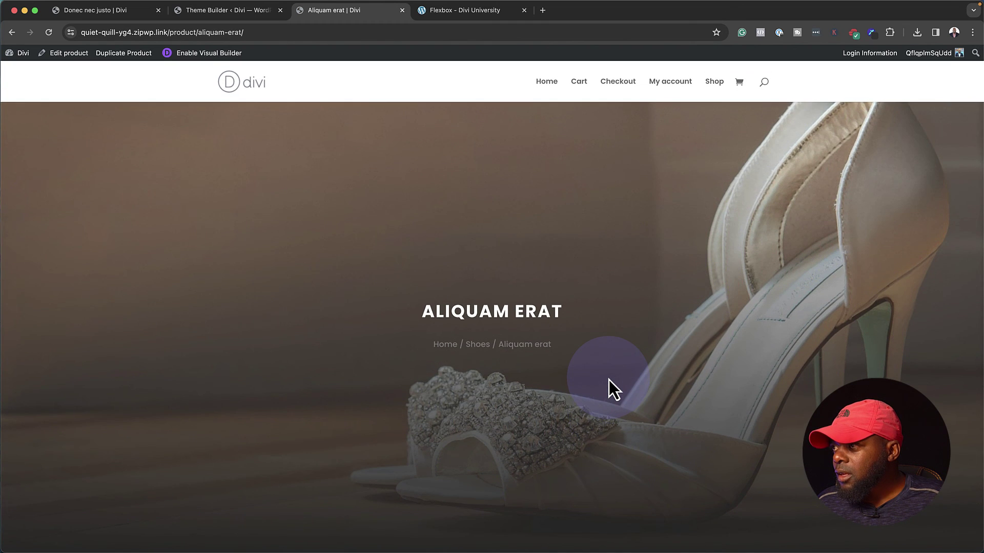
# Open Suspendisse urna from the related products and check its hero, product section and related products
pyautogui.scroll(-12, 608, 381)
pyautogui.scroll(-5, 607, 377)
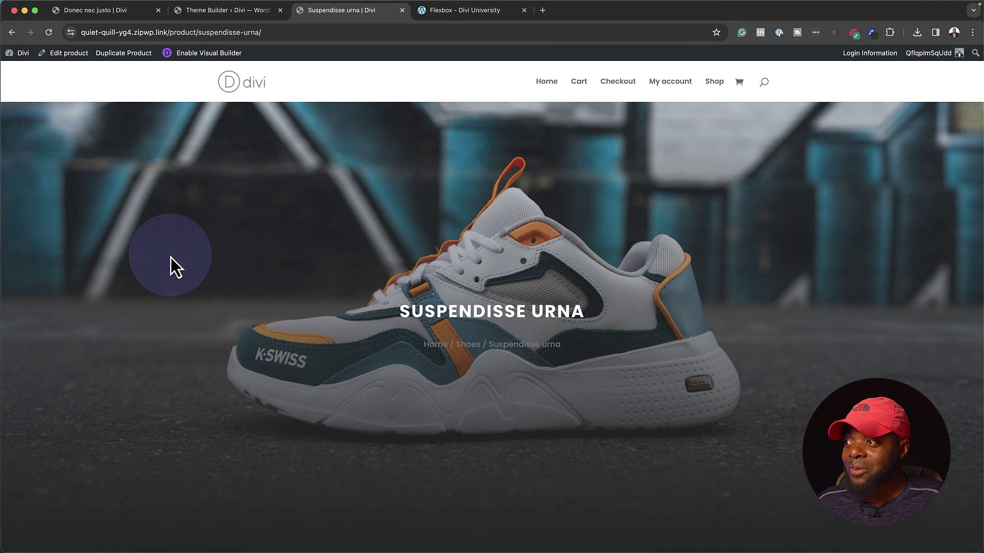
pyautogui.scroll(-10, 170, 258)
pyautogui.scroll(-10, 170, 257)
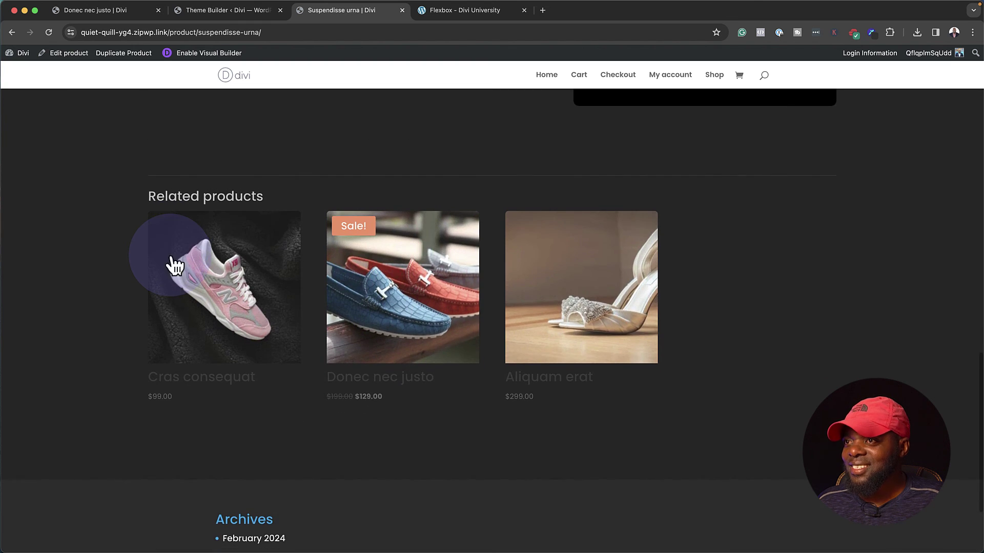
pyautogui.scroll(20, 171, 257)
pyautogui.scroll(-10, 530, 369)
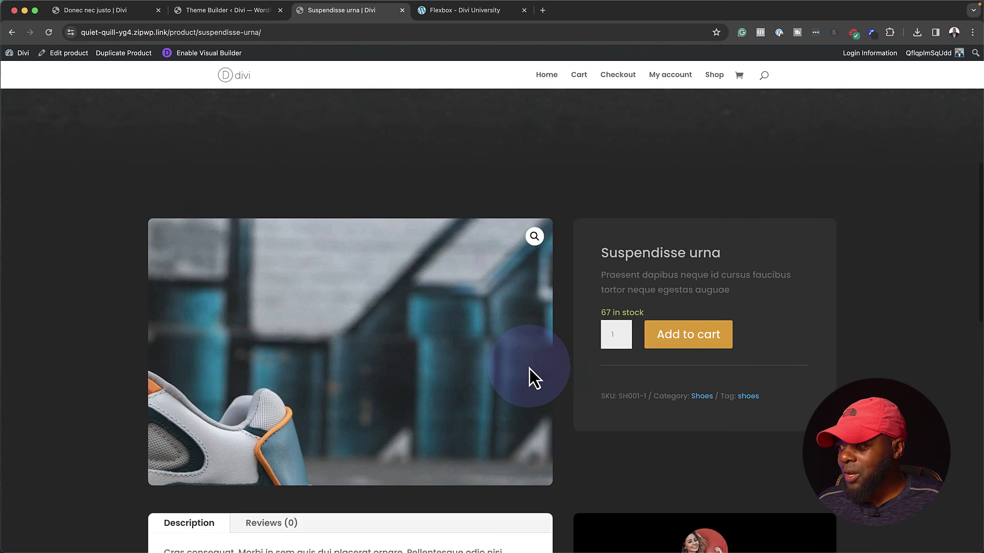
# Open the Donec nec justo product page and review its hero, product details, tabs, testimonial and related products
pyautogui.scroll(-2, 530, 368)
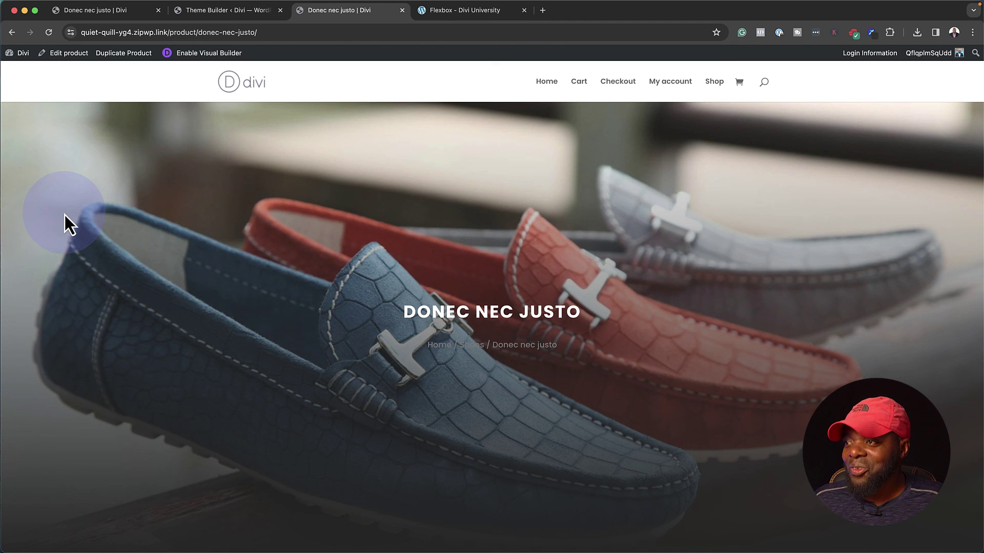
pyautogui.scroll(-7, 65, 214)
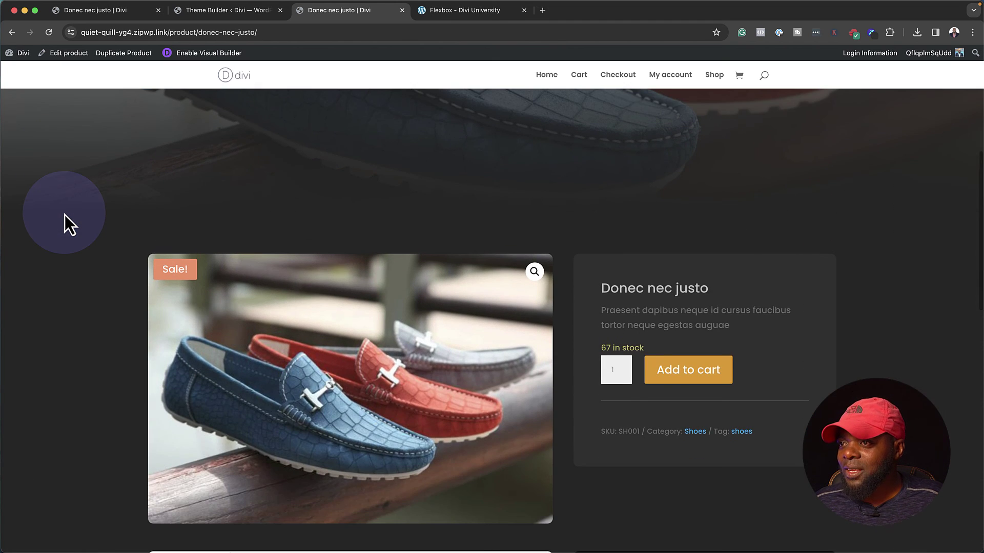
pyautogui.scroll(-8, 64, 215)
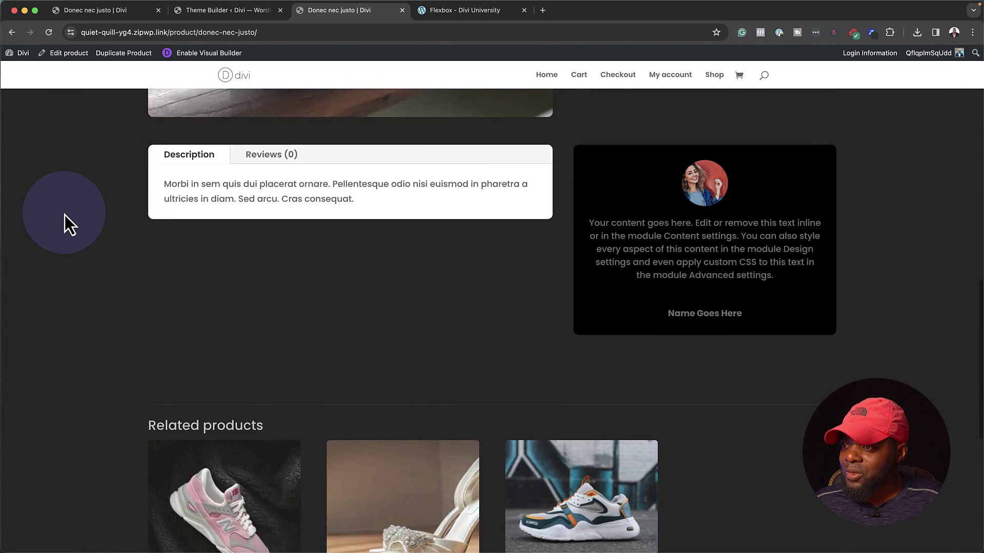
pyautogui.scroll(-6, 65, 214)
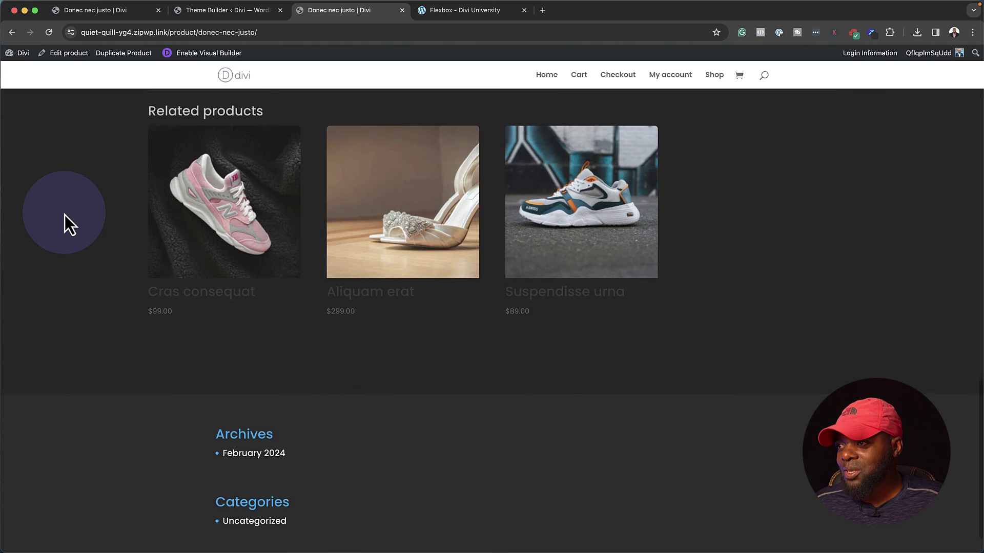
pyautogui.scroll(20, 65, 215)
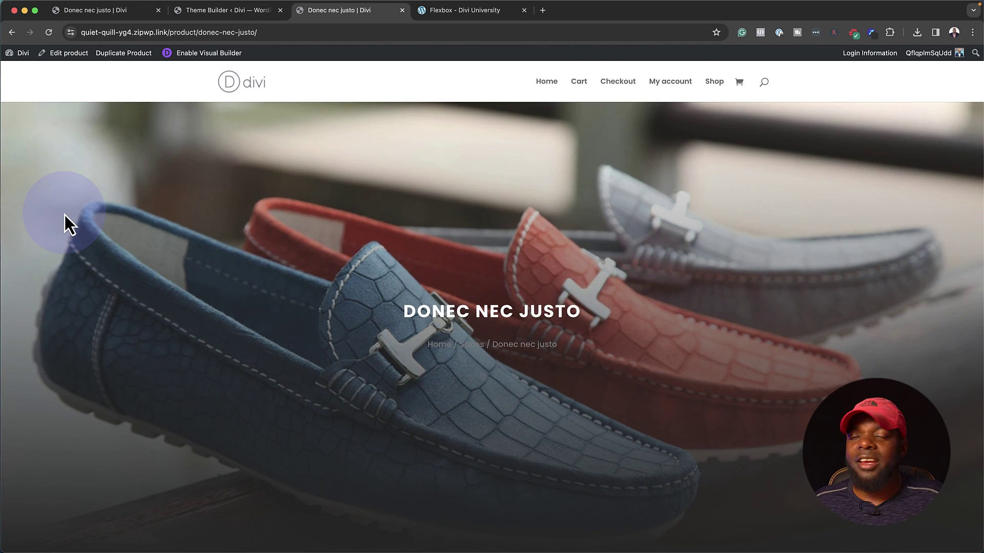